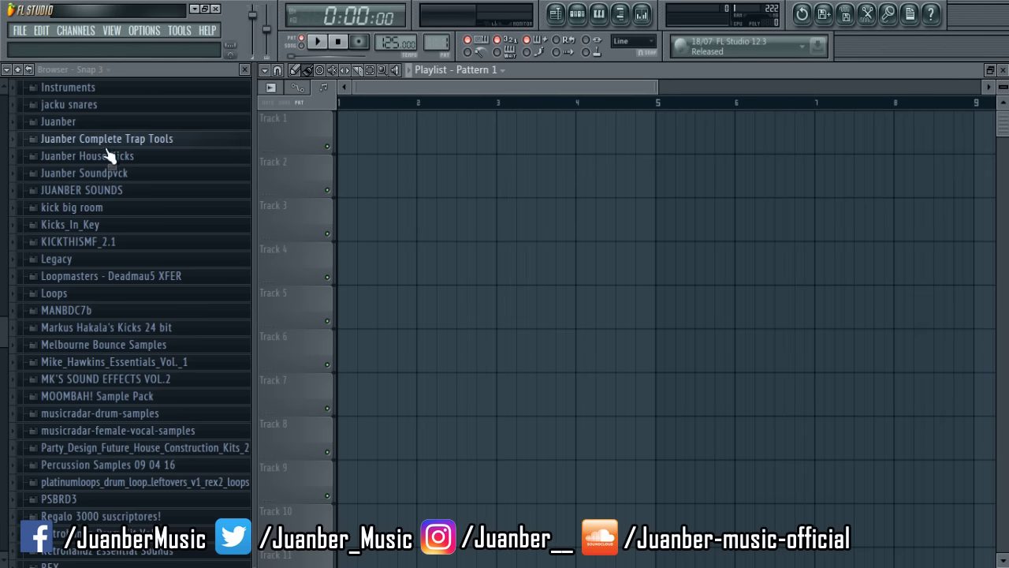
# Audition samples in the Juanber House Kicks folder and place Juanber Kick 7 at the start of Track 1.
pyautogui.click(35, 161)
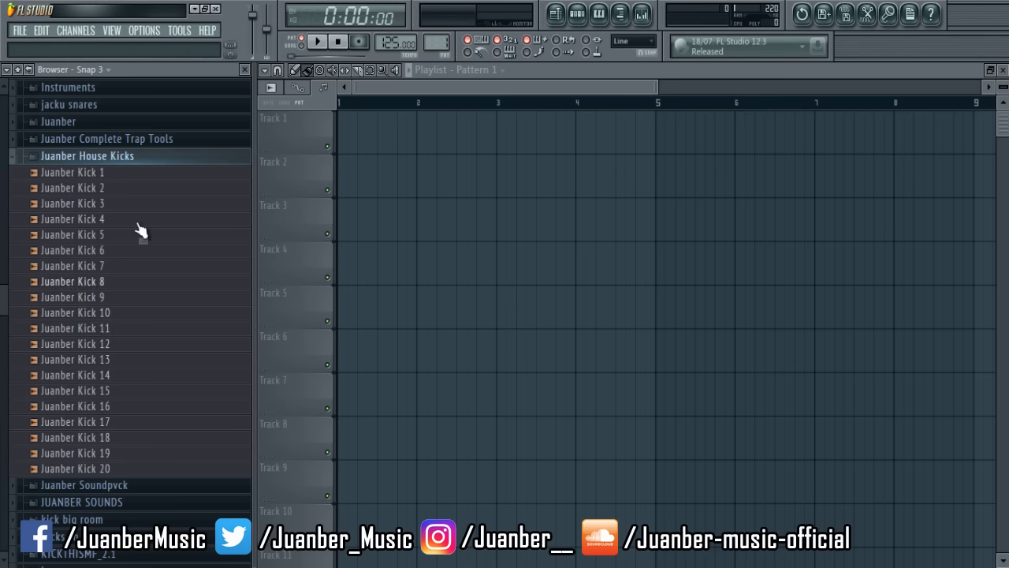
pyautogui.scroll(-1, 117, 202)
pyautogui.click(91, 184)
pyautogui.click(92, 220)
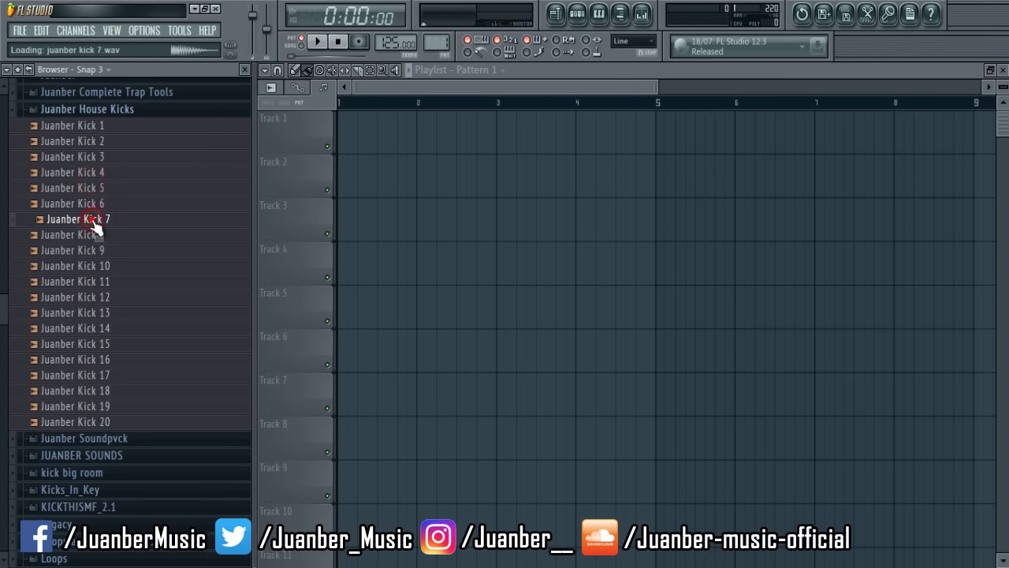
pyautogui.moveTo(93, 224); pyautogui.dragTo(345, 148)
# Shorten the Juanber Kick 7 tail by raising its fade out to about 37% in the channel settings.
pyautogui.moveTo(659, 82); pyautogui.dragTo(418, 85)
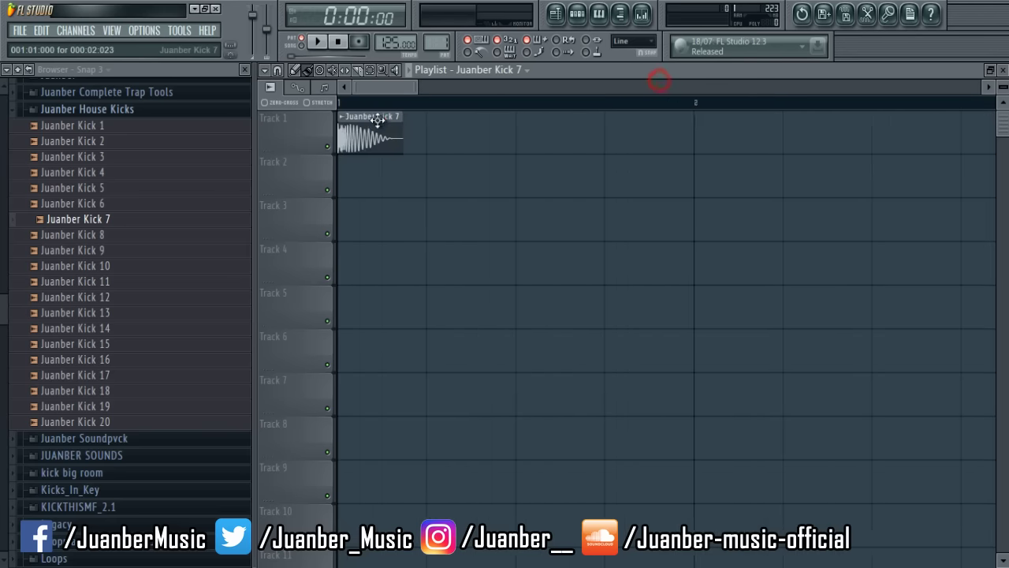
pyautogui.click(378, 119)
pyautogui.click(632, 469)
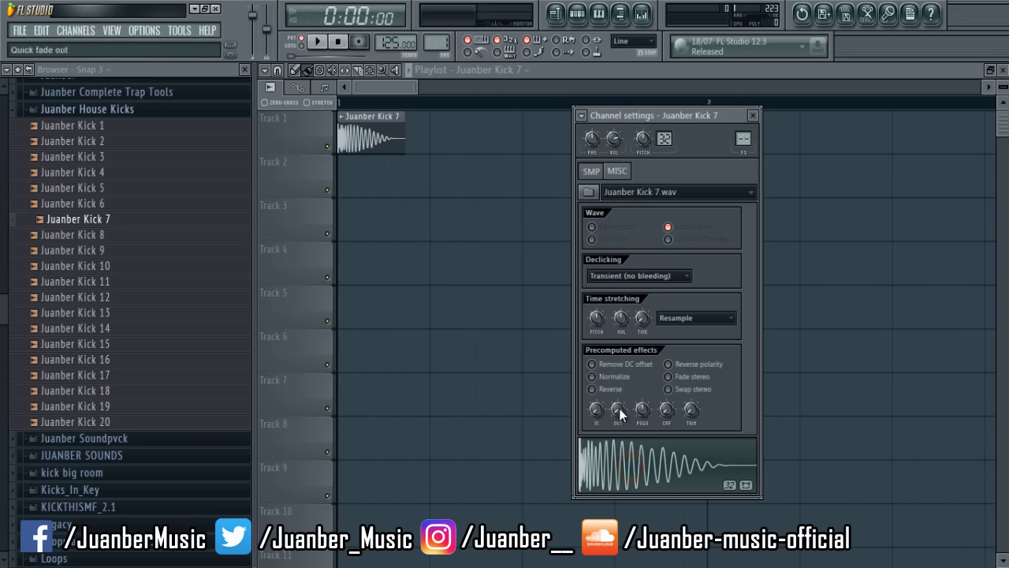
pyautogui.moveTo(619, 410)
pyautogui.mouseDown()
pyautogui.moveTo(615, 376)
pyautogui.moveTo(620, 403)
pyautogui.mouseUp()
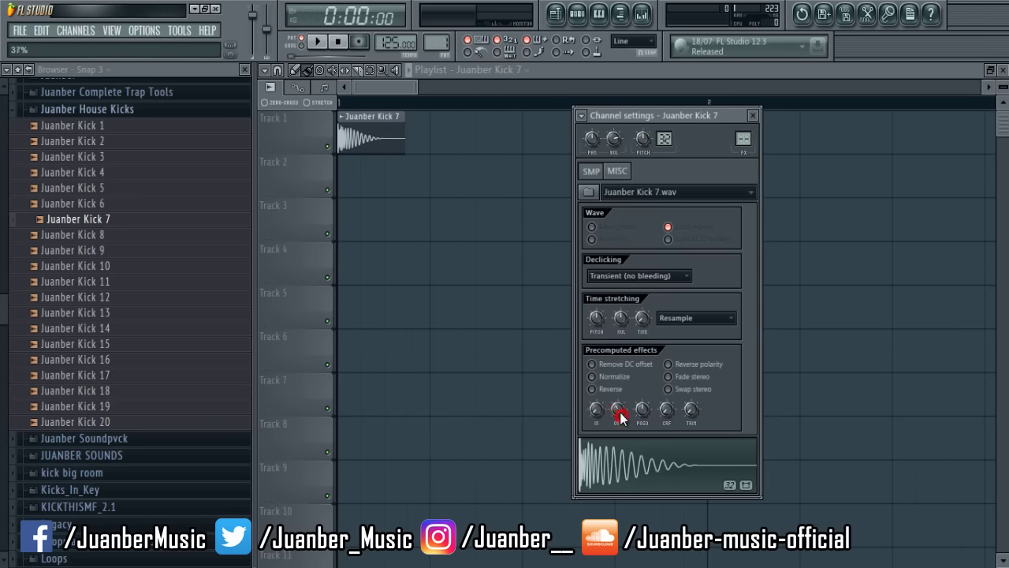
pyautogui.click(620, 458)
pyautogui.click(412, 89)
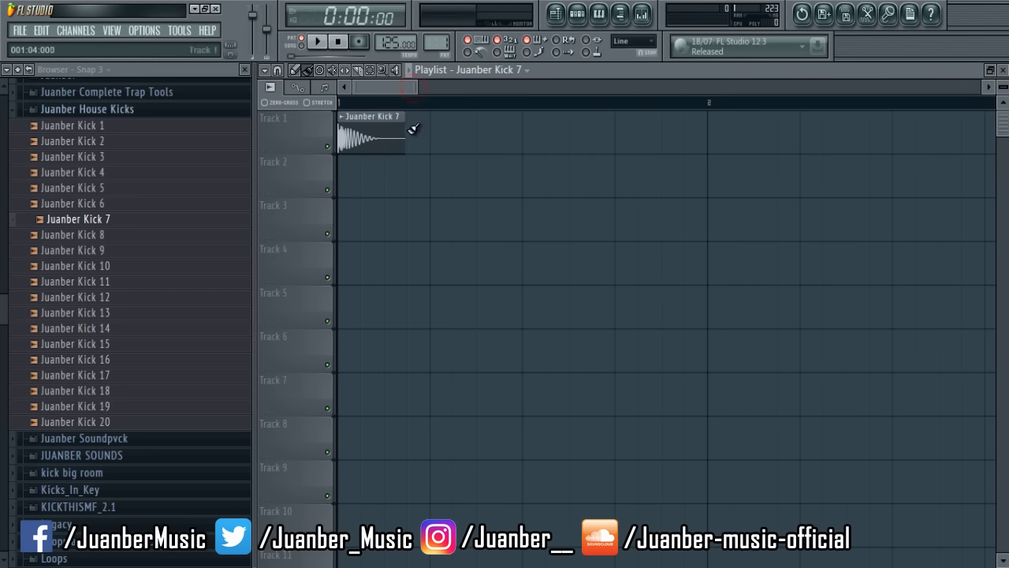
# Extend the kick clip to one full beat and repeat it on every beat of Track 1 through bar 4.
pyautogui.moveTo(413, 128); pyautogui.dragTo(429, 130)
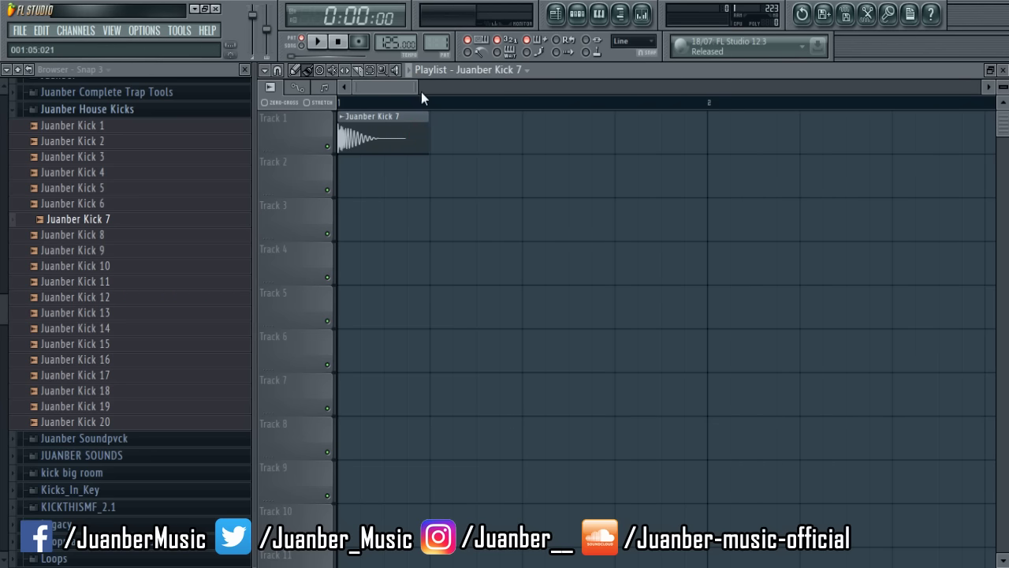
pyautogui.moveTo(417, 88); pyautogui.dragTo(758, 75)
pyautogui.click(753, 82)
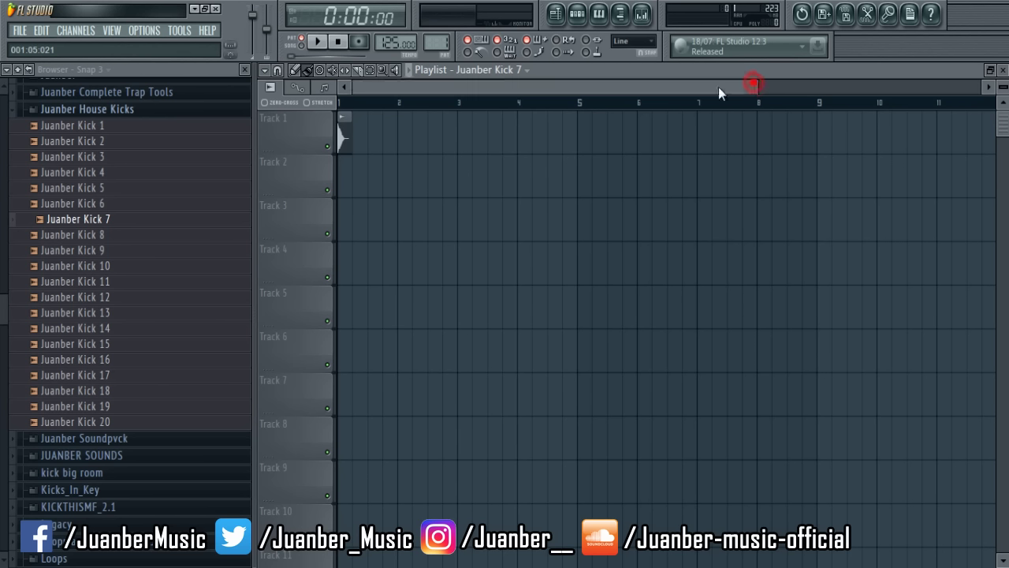
pyautogui.moveTo(347, 140)
pyautogui.mouseDown()
pyautogui.moveTo(547, 118)
pyautogui.moveTo(550, 180)
pyautogui.mouseUp()
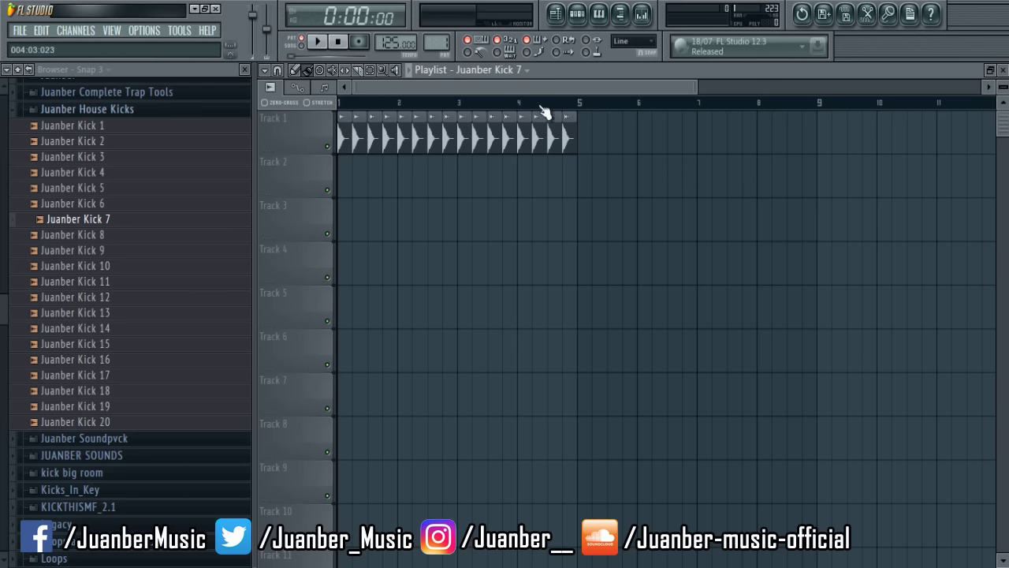
# Collapse the Juanber House Kicks folder and open the NBT1 Claps folder inside WAV, NBT1 Drums.
pyautogui.click(87, 110)
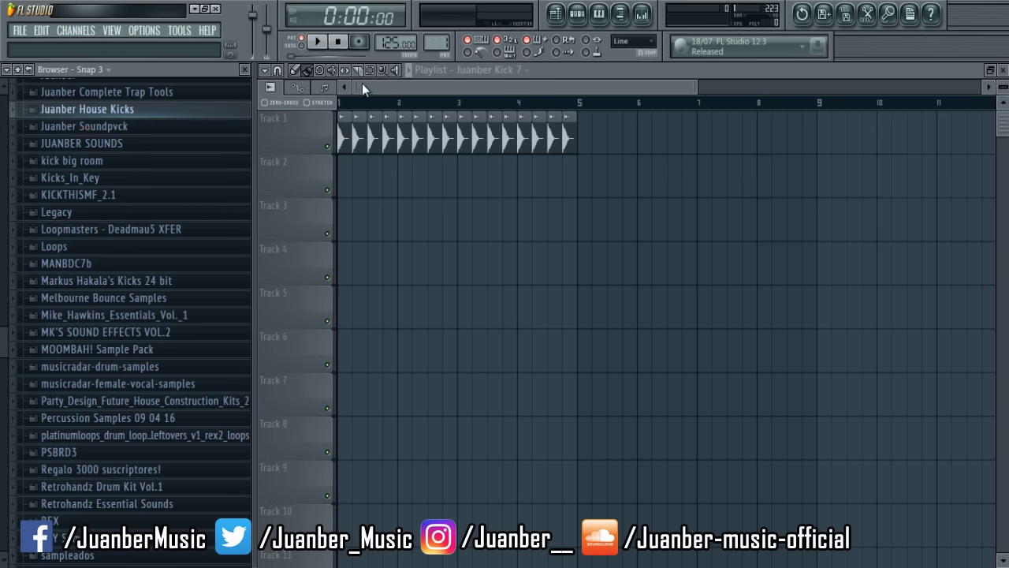
pyautogui.moveTo(2, 236); pyautogui.dragTo(9, 527)
pyautogui.click(49, 368)
pyautogui.click(62, 384)
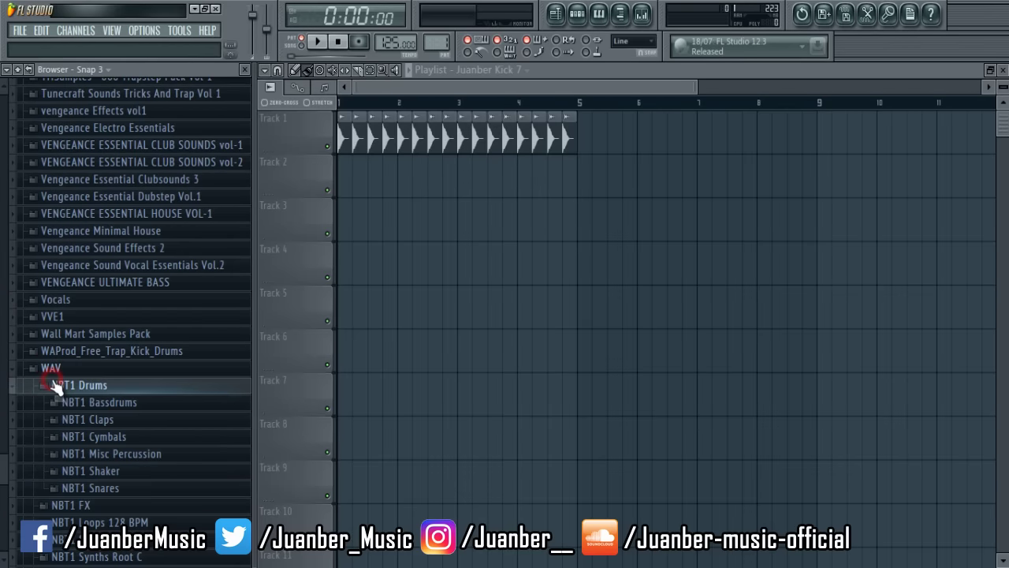
pyautogui.click(69, 419)
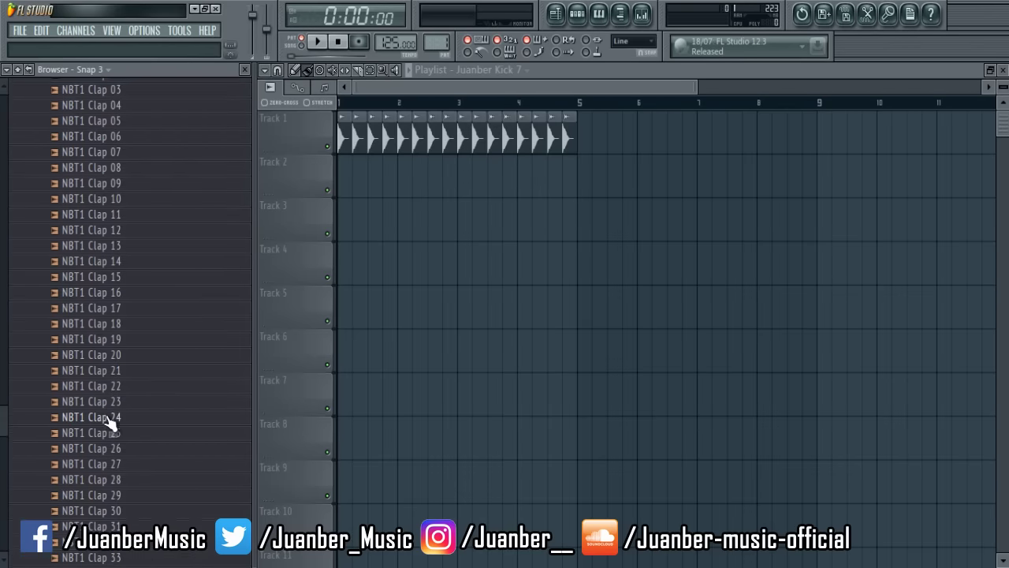
# Audition several of the first claps in the NBT1 Claps folder, down to NBT1 Clap 03.
pyautogui.scroll(2, 133, 373)
pyautogui.click(130, 368)
pyautogui.click(113, 306)
pyautogui.click(114, 258)
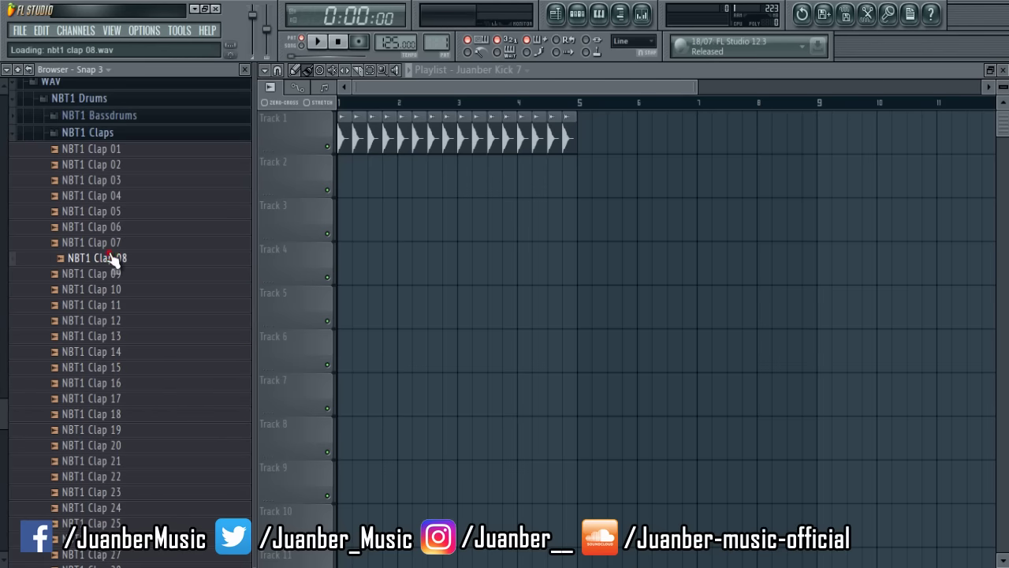
pyautogui.click(114, 242)
pyautogui.click(117, 226)
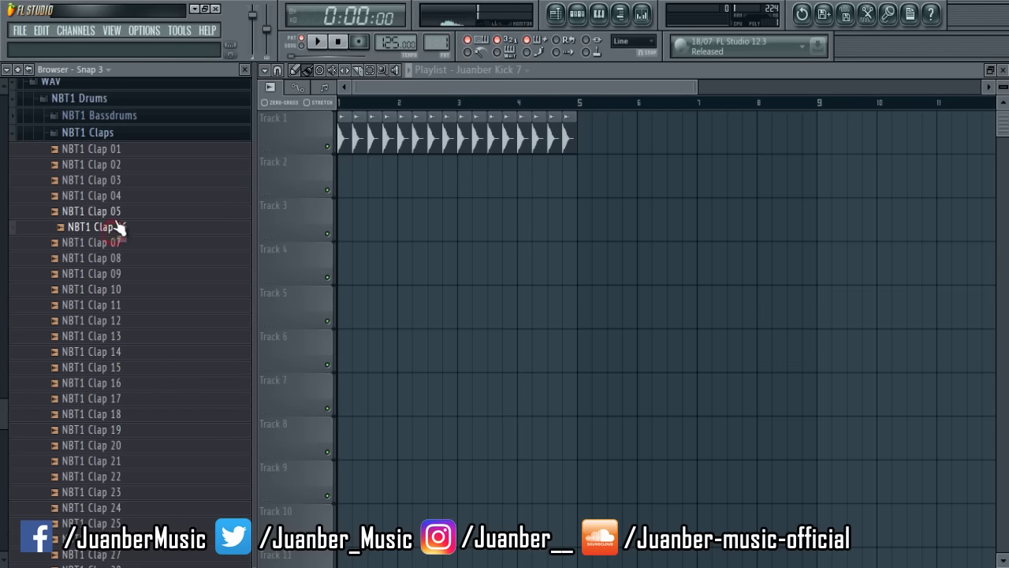
pyautogui.click(103, 180)
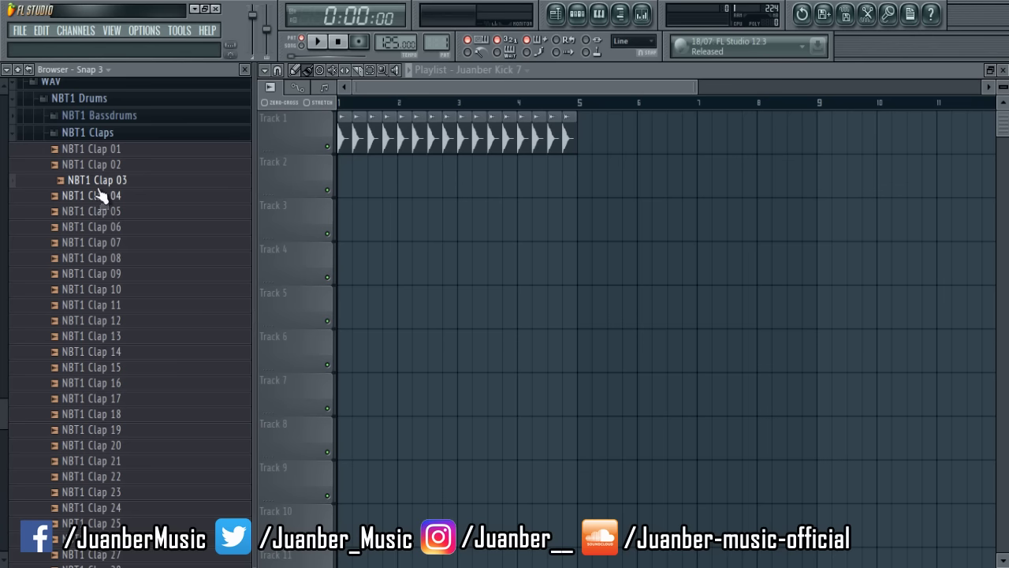
# Try NBT1 Clap 03 on every second beat of Track 2 against the kick and remove its clips.
pyautogui.moveTo(99, 183); pyautogui.dragTo(356, 173)
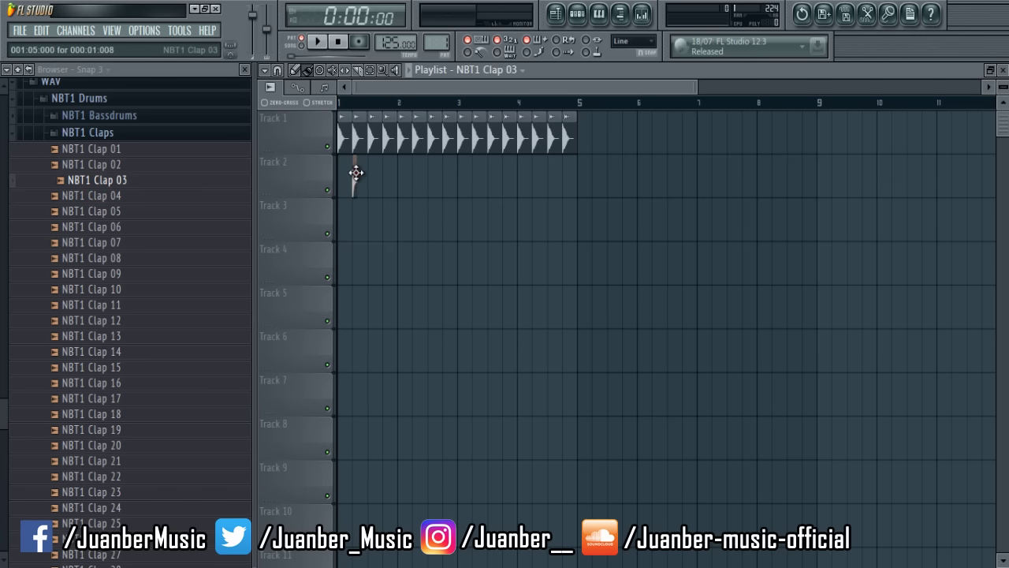
pyautogui.click(356, 173)
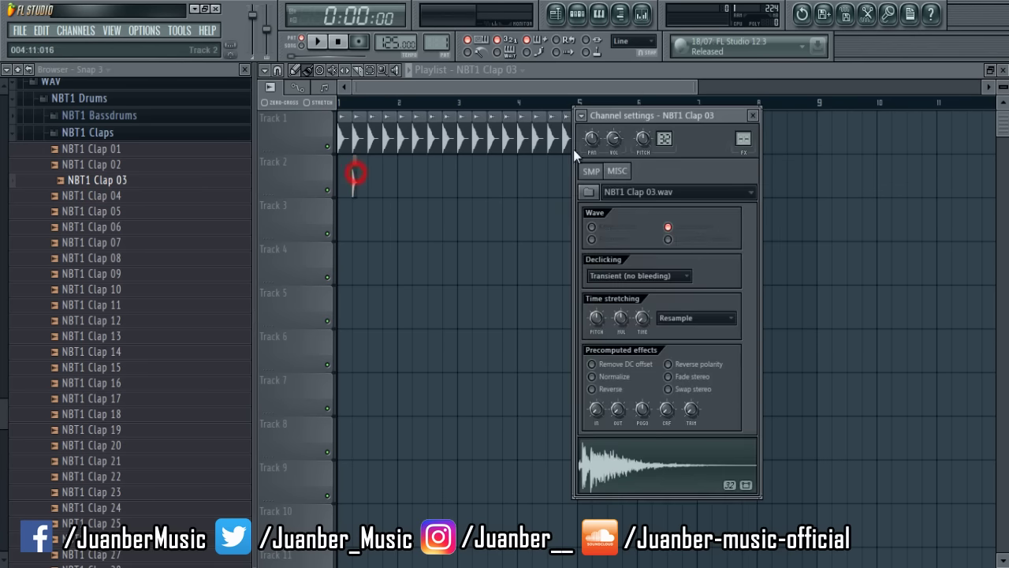
pyautogui.click(361, 101)
pyautogui.click(383, 174)
pyautogui.click(416, 173)
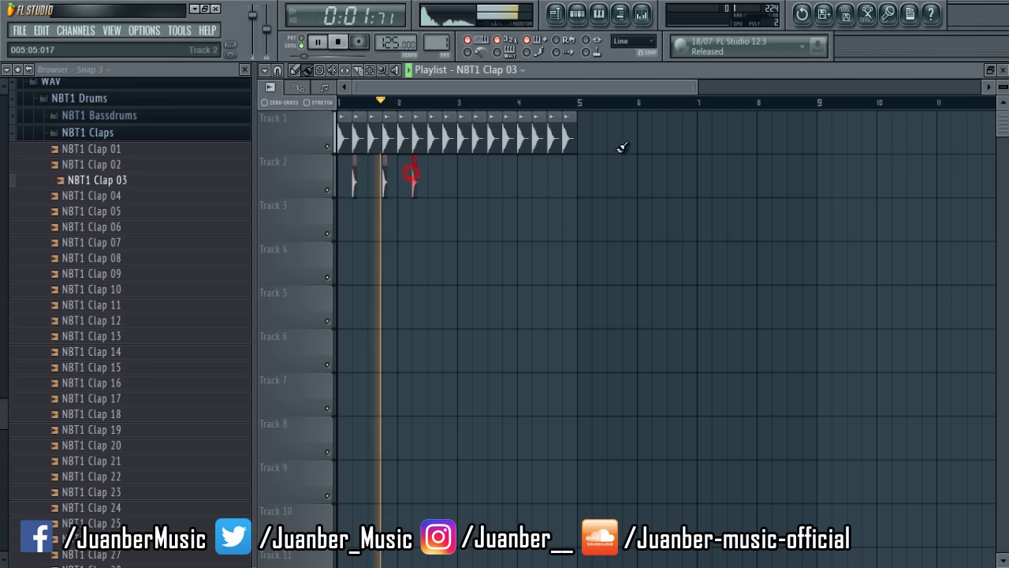
pyautogui.moveTo(697, 85); pyautogui.dragTo(490, 88)
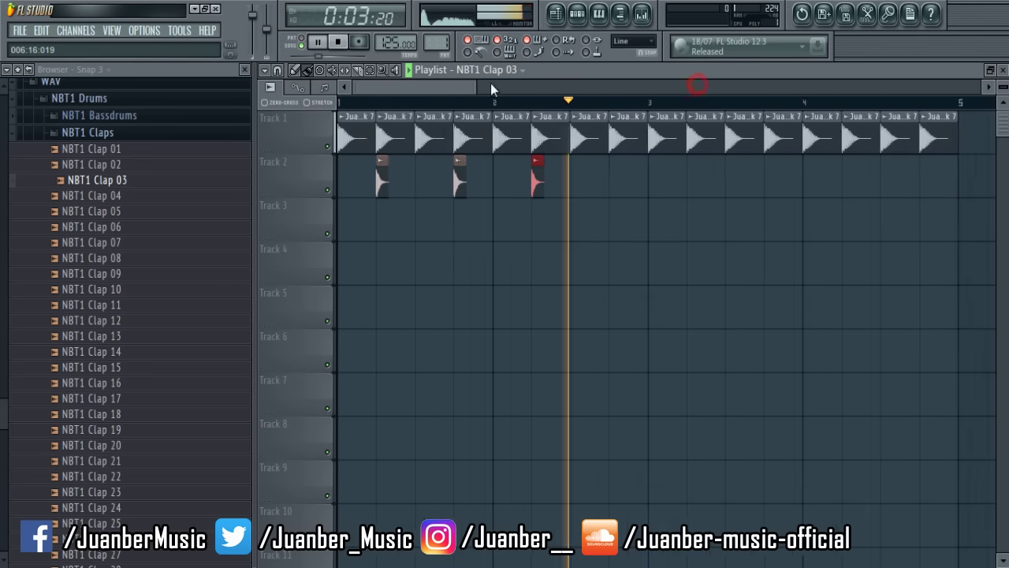
pyautogui.press('space')
pyautogui.rightClick(547, 194)
# Audition the NBT1 clap samples from Clap 31 through Clap 39.
pyautogui.doubleClick(104, 134)
pyautogui.scroll(-5, 108, 288)
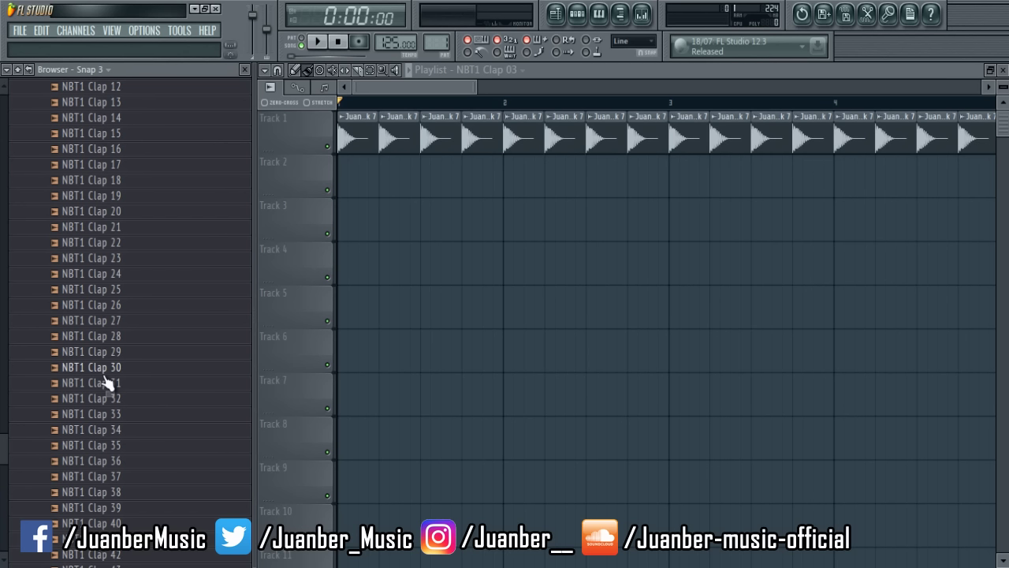
pyautogui.click(106, 378)
pyautogui.click(103, 386)
pyautogui.click(96, 400)
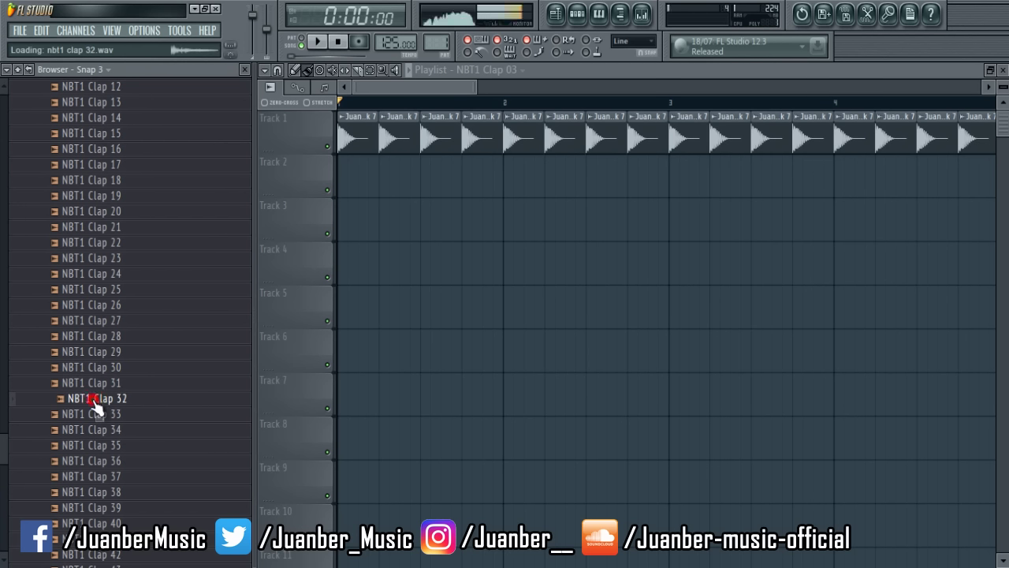
pyautogui.click(93, 415)
pyautogui.click(85, 430)
pyautogui.click(82, 446)
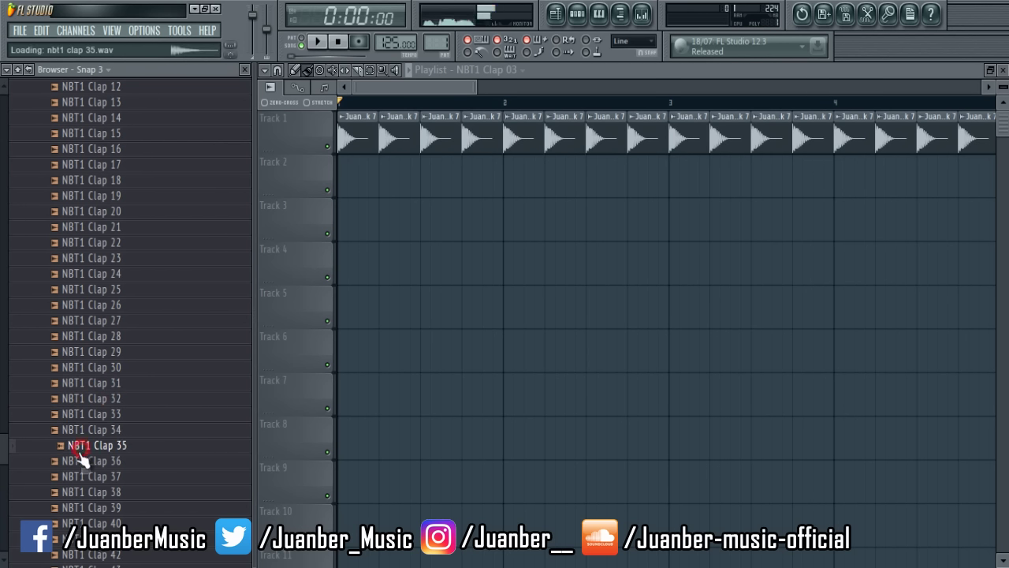
pyautogui.click(79, 462)
pyautogui.click(76, 477)
pyautogui.click(73, 493)
pyautogui.click(70, 508)
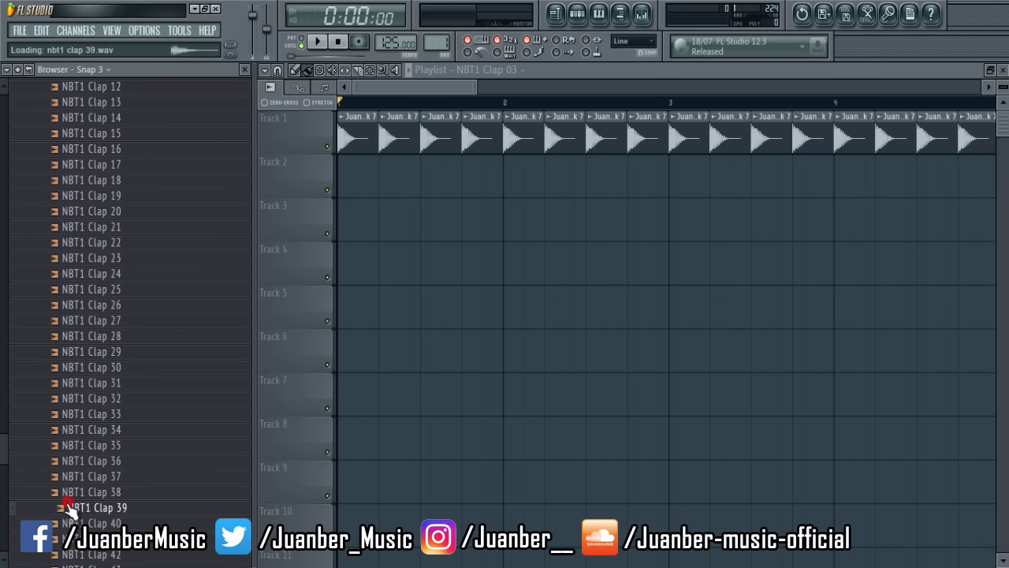
# Audition the NBT1 clap samples from Clap 09 through Clap 16.
pyautogui.scroll(4, 75, 497)
pyautogui.click(96, 226)
pyautogui.click(94, 242)
pyautogui.click(92, 258)
pyautogui.click(90, 272)
pyautogui.click(88, 287)
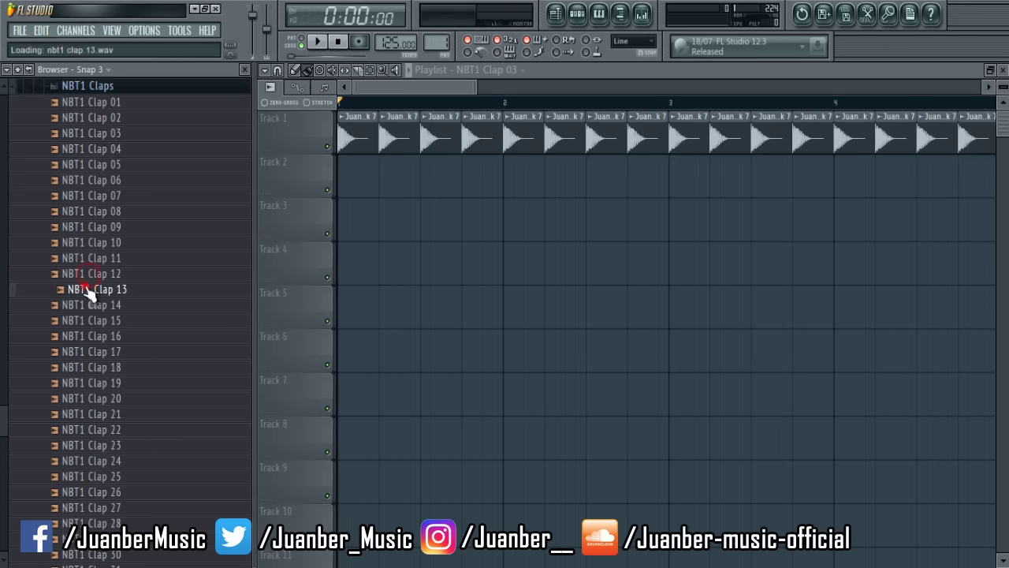
pyautogui.click(84, 304)
pyautogui.click(77, 320)
pyautogui.click(69, 335)
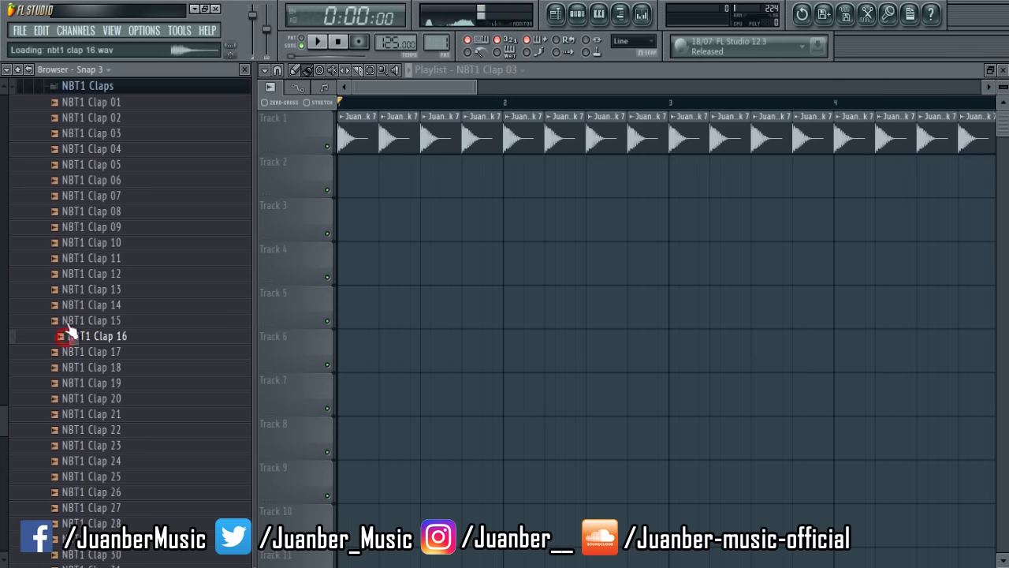
# Place NBT1 Clap 15 on beat 2 of bar 1 in Track 2 and lower its channel volume to about 76%.
pyautogui.moveTo(68, 325); pyautogui.dragTo(401, 169)
pyautogui.press('space')
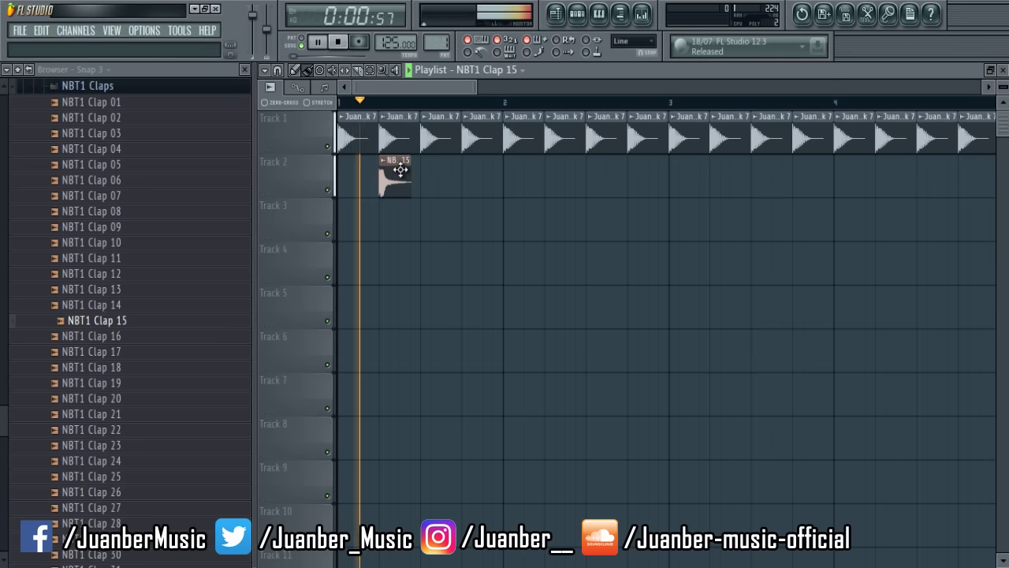
pyautogui.click(398, 167)
pyautogui.press('space')
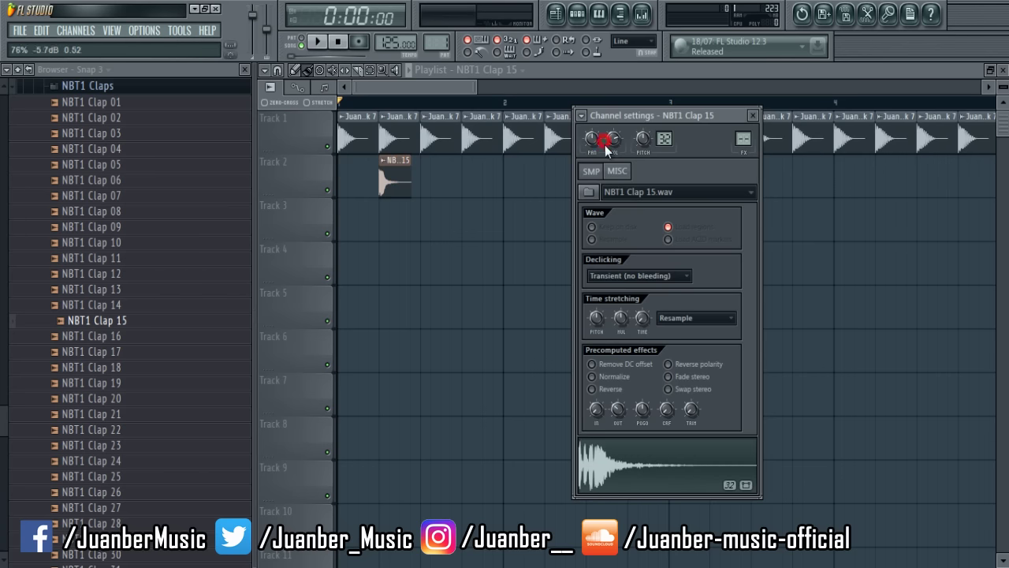
# Repeat the clap in Track 2 on beat 4 of bar 1 and beats 2 and 4 of bar 2 during playback.
pyautogui.moveTo(476, 89); pyautogui.dragTo(509, 82)
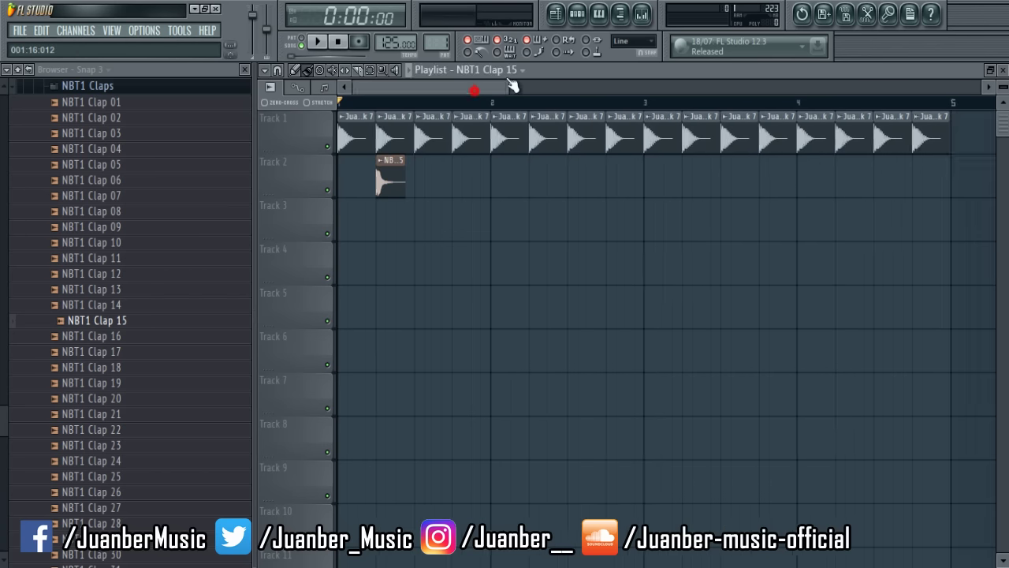
pyautogui.press('space')
pyautogui.click(437, 173)
pyautogui.click(512, 175)
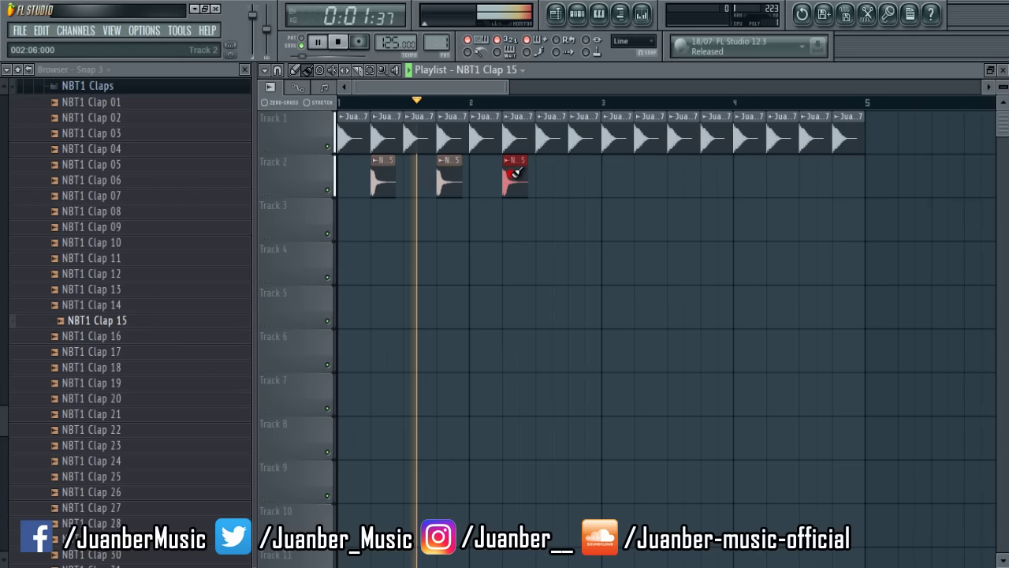
pyautogui.click(581, 174)
pyautogui.click(578, 161)
pyautogui.rightClick(543, 244)
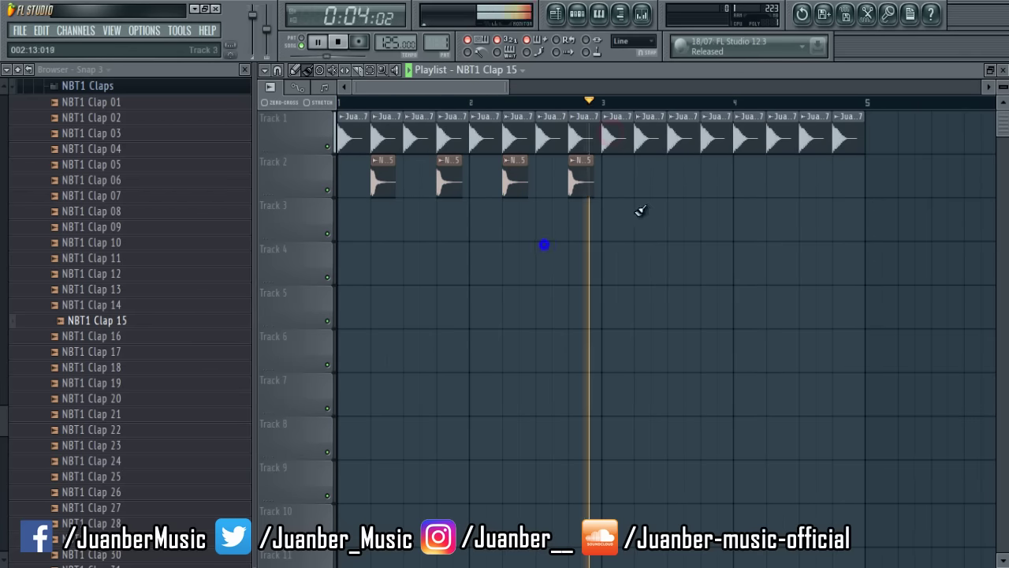
# Continue the clap in Track 2 on beats 2 and 4 of bars 3 and 4, removing misplaced clips.
pyautogui.click(638, 180)
pyautogui.click(702, 180)
pyautogui.click(764, 178)
pyautogui.rightClick(771, 176)
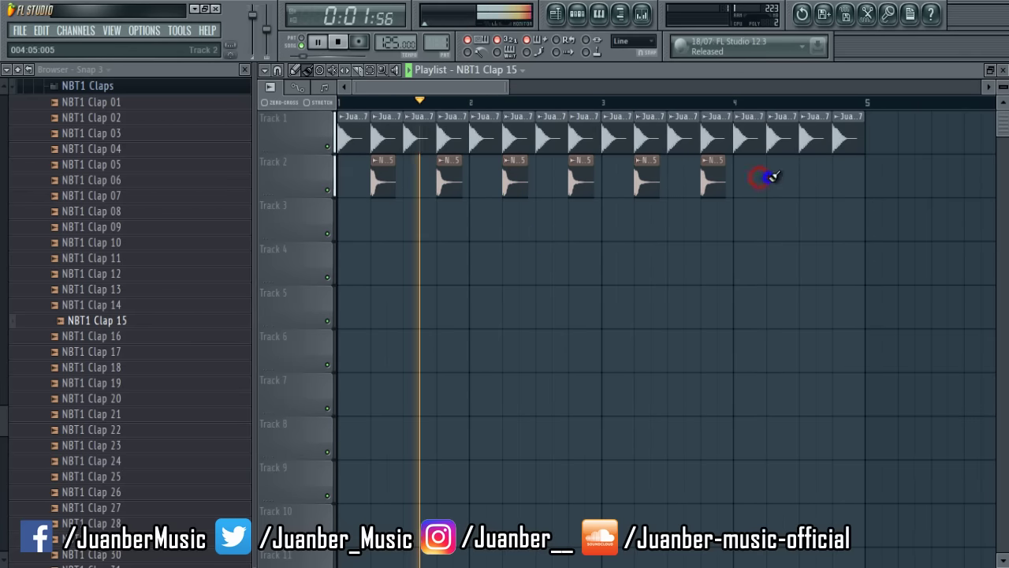
pyautogui.moveTo(771, 176); pyautogui.dragTo(812, 183)
pyautogui.rightClick(818, 186)
pyautogui.click(836, 180)
pyautogui.press('space')
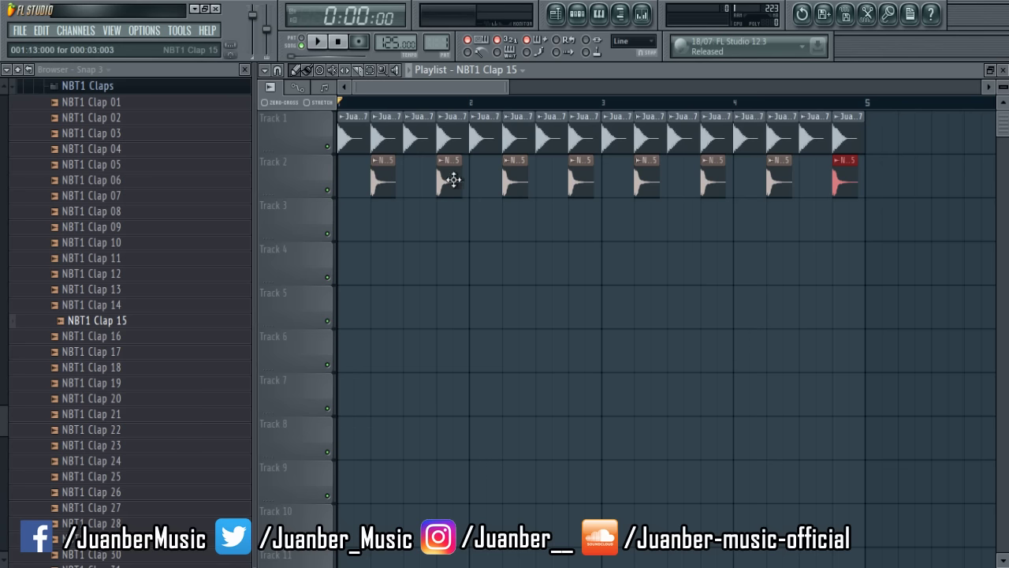
# Play back the kick and clap pattern, collapsing the NBT1 Claps folder before stopping playback.
pyautogui.press('space')
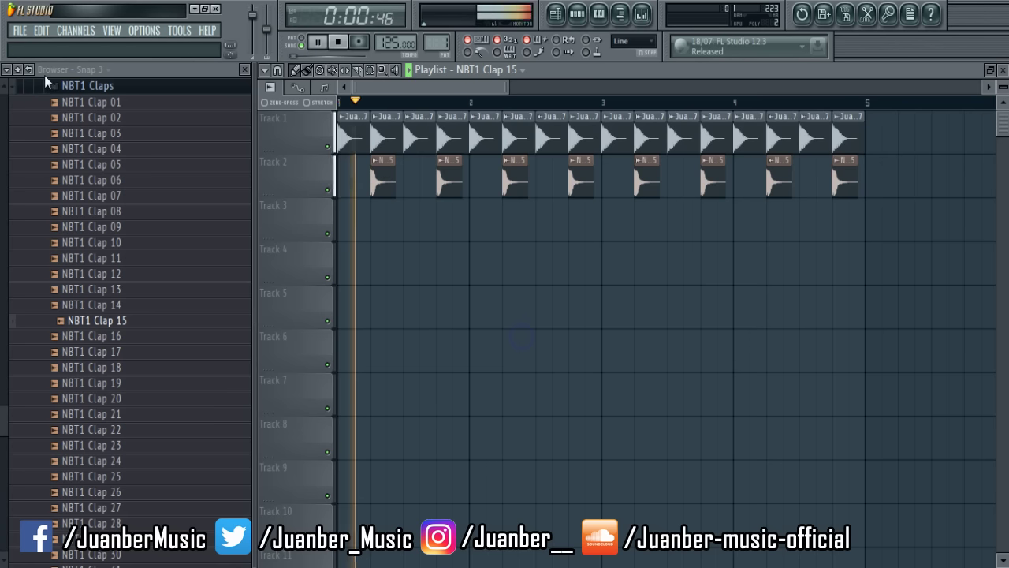
pyautogui.click(49, 86)
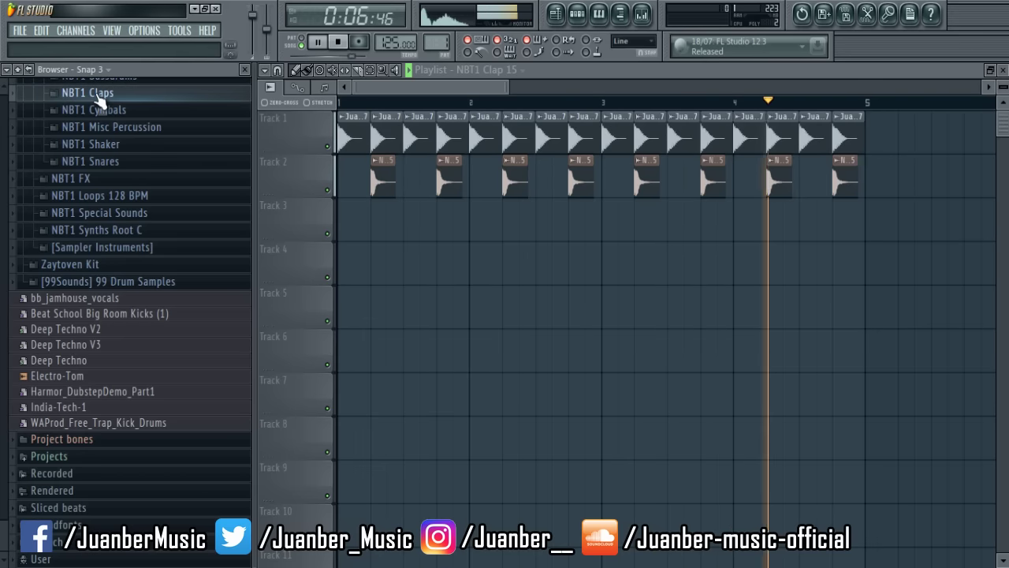
pyautogui.press('space')
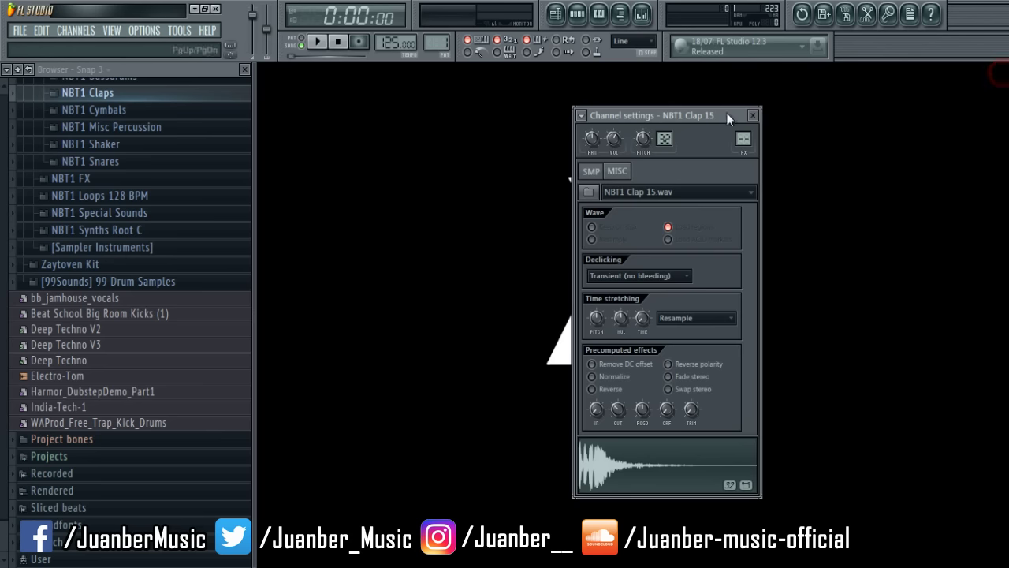
# Close the clap's channel settings and show the step sequencer with the Unsorted channel group.
pyautogui.click(752, 115)
pyautogui.click(115, 38)
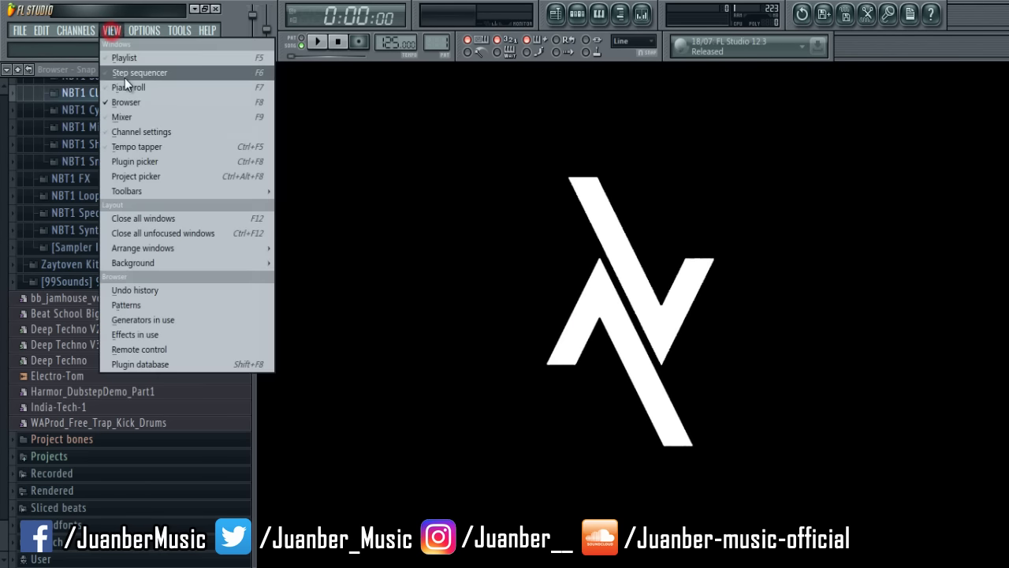
pyautogui.click(125, 78)
pyautogui.click(455, 268)
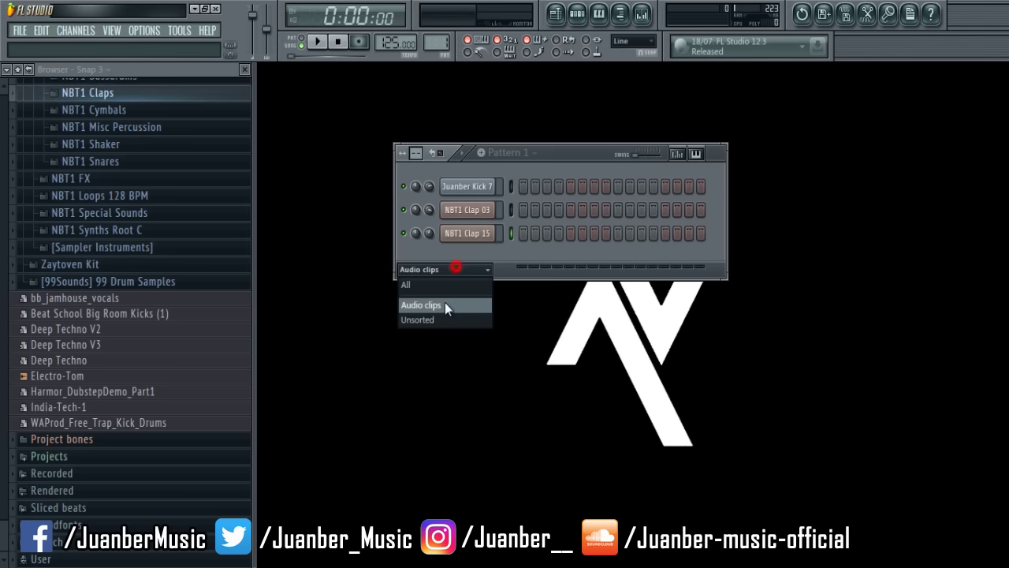
pyautogui.click(435, 319)
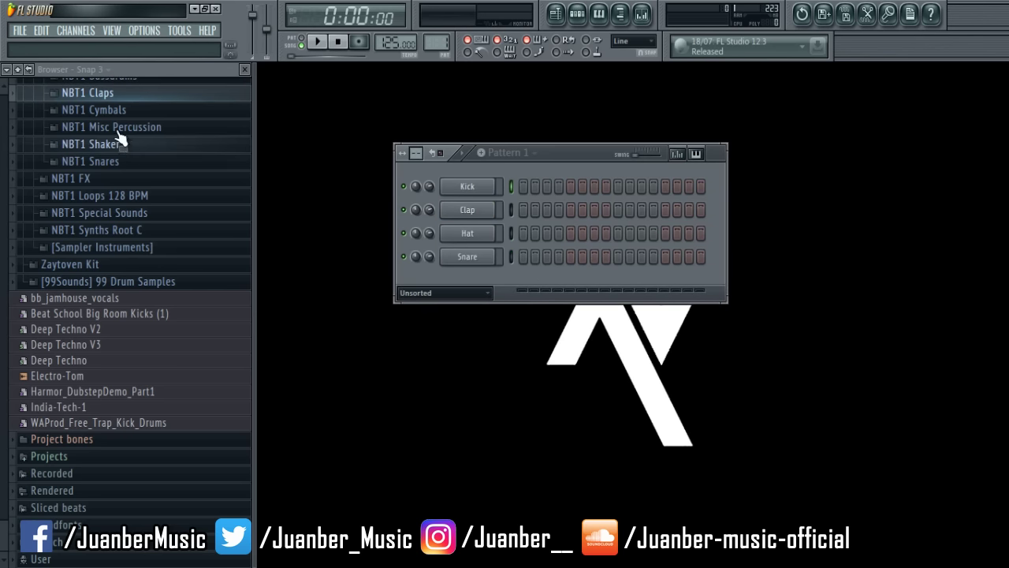
# Switch to Pattern 3 and add NBT1 Open Hihat 017 from the NBT1 Cymbals folder as a new channel.
pyautogui.click(150, 111)
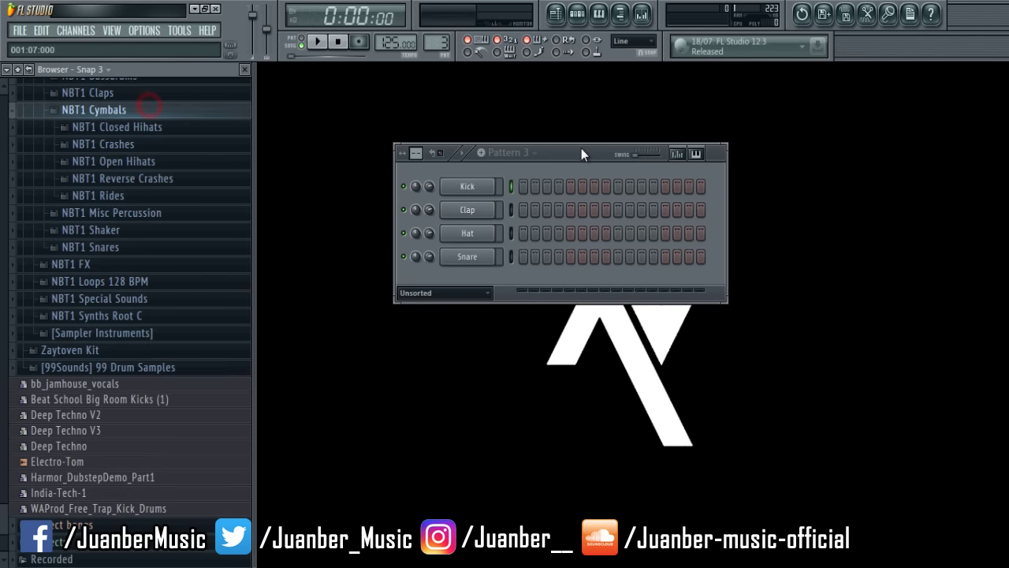
pyautogui.moveTo(581, 148); pyautogui.dragTo(560, 136)
pyautogui.click(108, 161)
pyautogui.scroll(-3, 113, 208)
pyautogui.click(104, 263)
pyautogui.click(104, 301)
pyautogui.click(102, 262)
pyautogui.moveTo(105, 271); pyautogui.dragTo(482, 162)
# Add NBT1 Closed Hihat 009 from the NBT1 Closed Hihats folder as a new channel.
pyautogui.scroll(5, 2, 377)
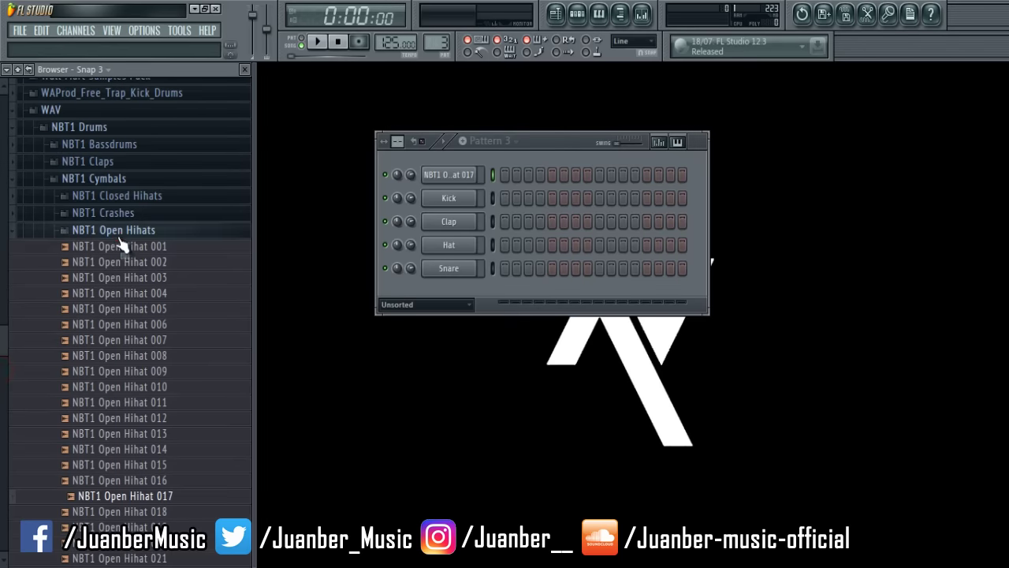
pyautogui.click(93, 229)
pyautogui.click(111, 196)
pyautogui.click(111, 227)
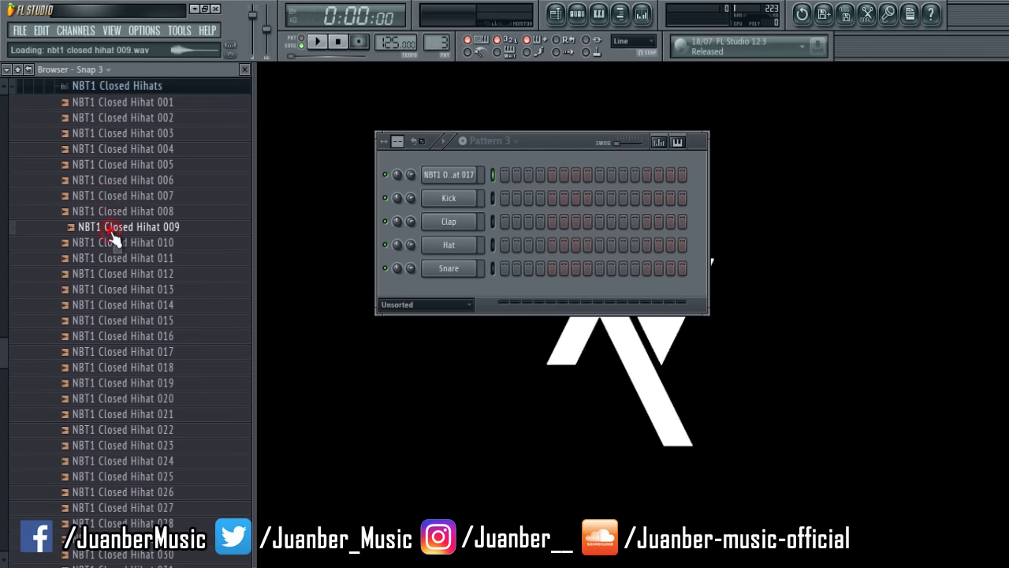
pyautogui.moveTo(111, 236); pyautogui.dragTo(423, 157)
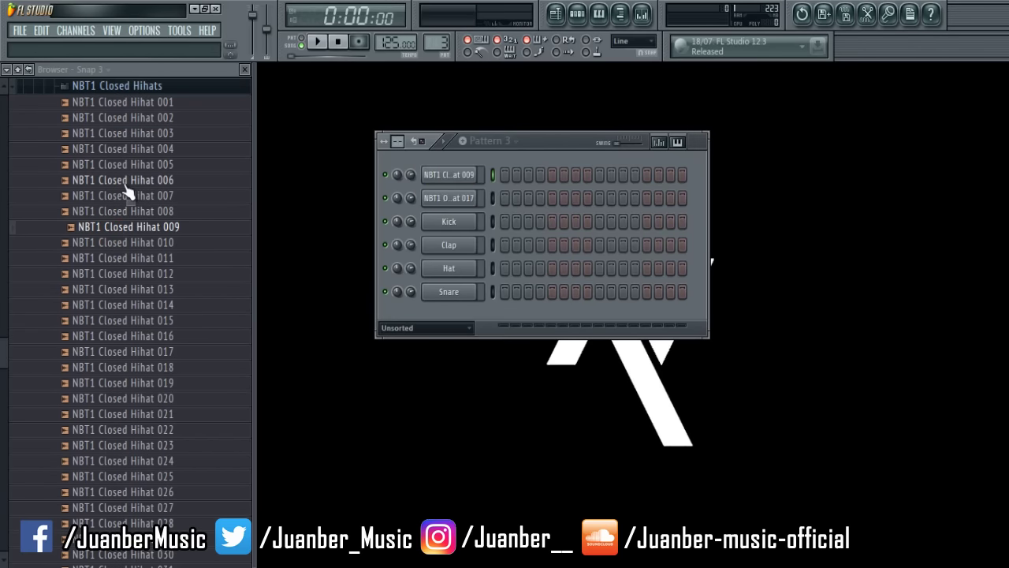
# Audition more closed hi-hats, add NBT1 Closed Hihat 002 as a new channel, and check the loaded hi-hat sounds.
pyautogui.moveTo(125, 185); pyautogui.dragTo(189, 188)
pyautogui.moveTo(147, 195); pyautogui.dragTo(168, 191)
pyautogui.click(158, 151)
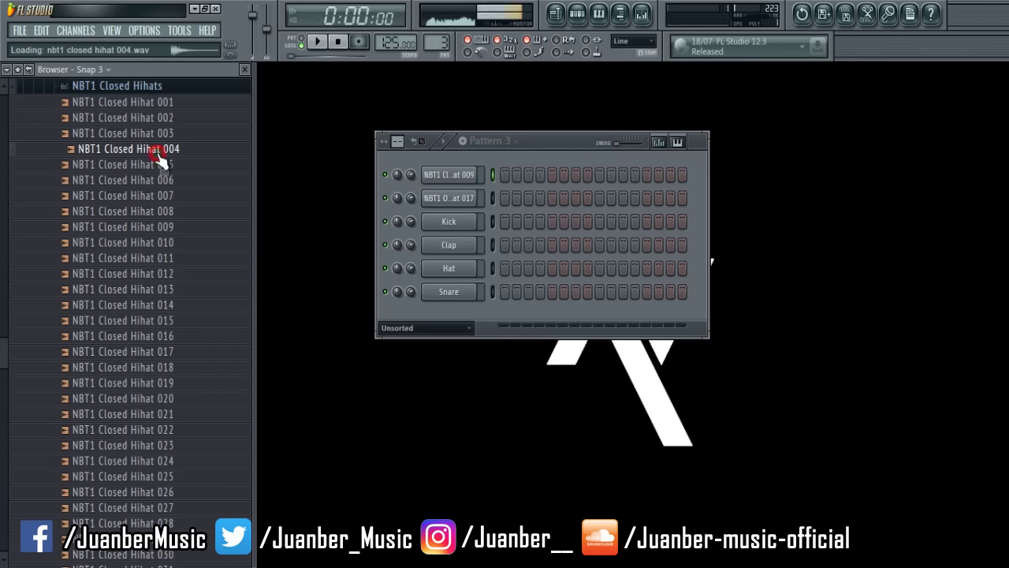
pyautogui.click(158, 136)
pyautogui.click(152, 121)
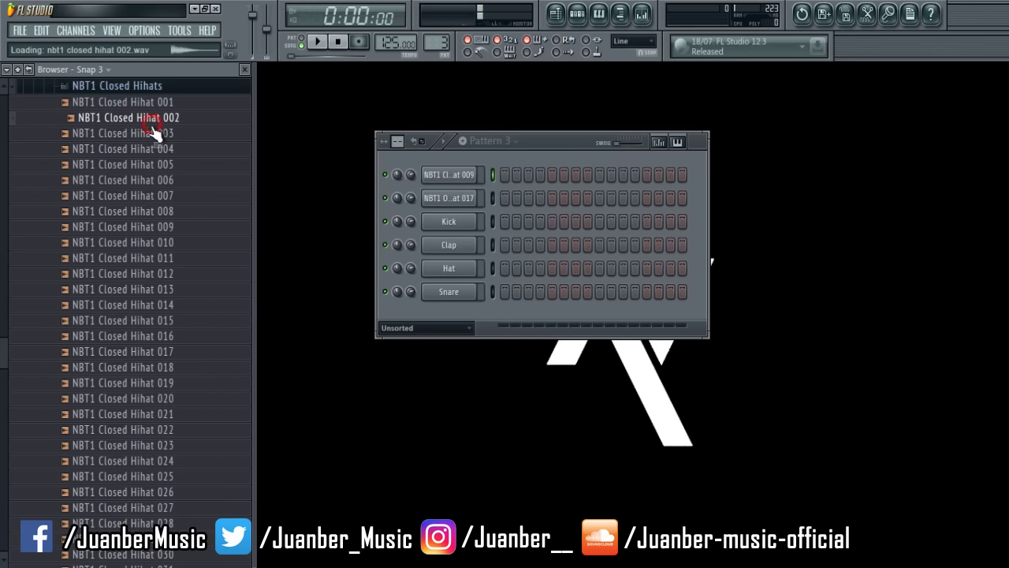
pyautogui.moveTo(153, 126); pyautogui.dragTo(550, 142)
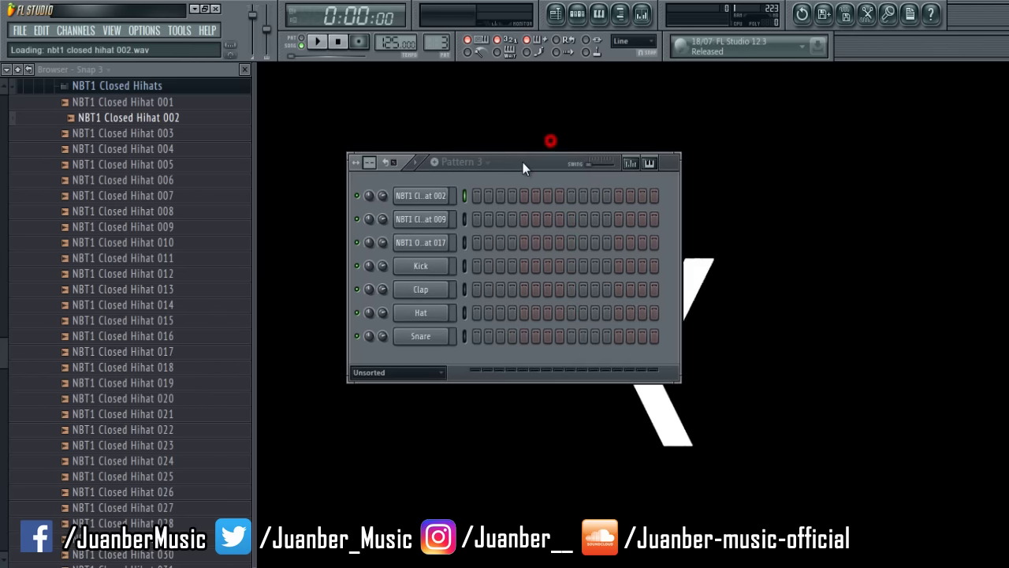
pyautogui.click(446, 243)
pyautogui.click(429, 218)
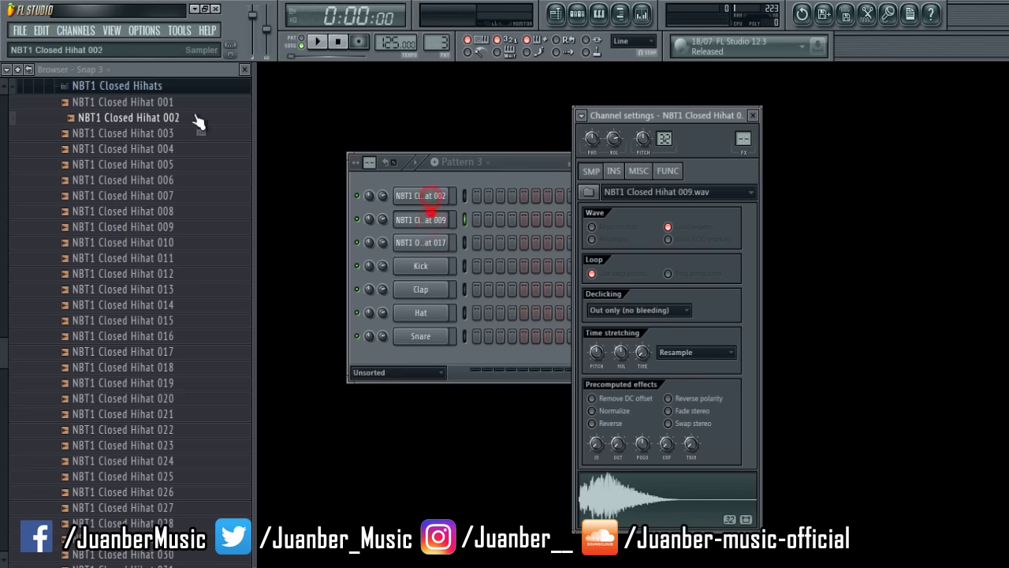
# Audition samples in the NBT1 Shaker folder and add NBT1 Shaker 05 as a new channel, closing its channel settings.
pyautogui.click(138, 86)
pyautogui.click(100, 195)
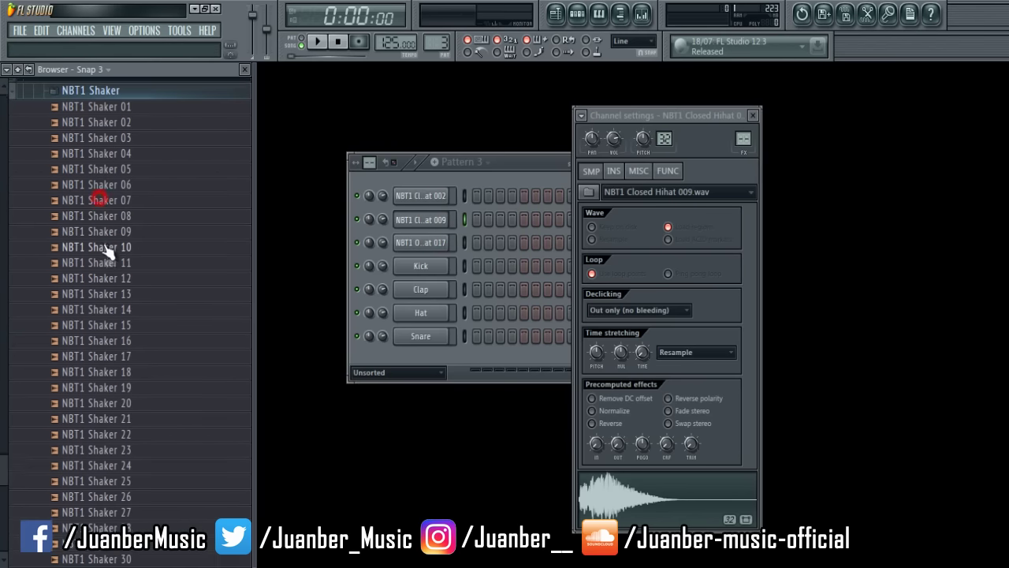
pyautogui.scroll(-3, 105, 247)
pyautogui.click(106, 245)
pyautogui.click(106, 202)
pyautogui.scroll(5, 106, 203)
pyautogui.click(106, 202)
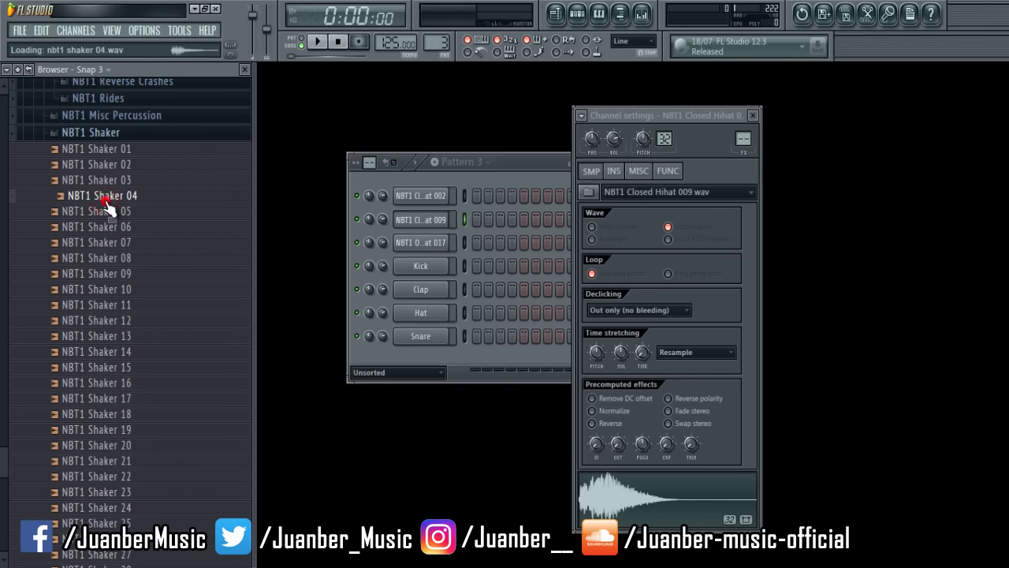
pyautogui.click(103, 209)
pyautogui.click(102, 209)
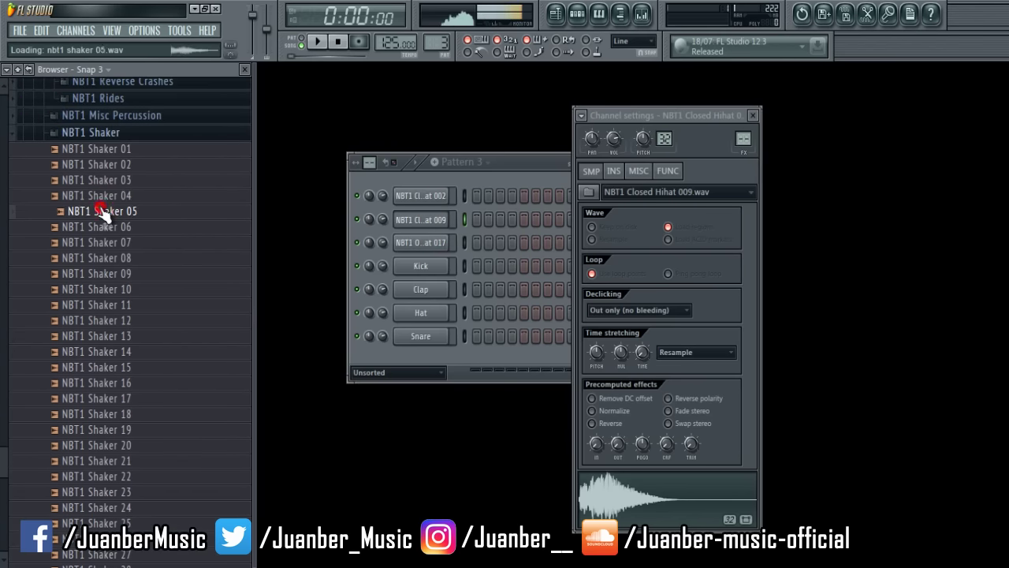
pyautogui.click(98, 186)
pyautogui.click(95, 201)
pyautogui.moveTo(92, 211); pyautogui.dragTo(388, 190)
pyautogui.moveTo(546, 175); pyautogui.dragTo(516, 171)
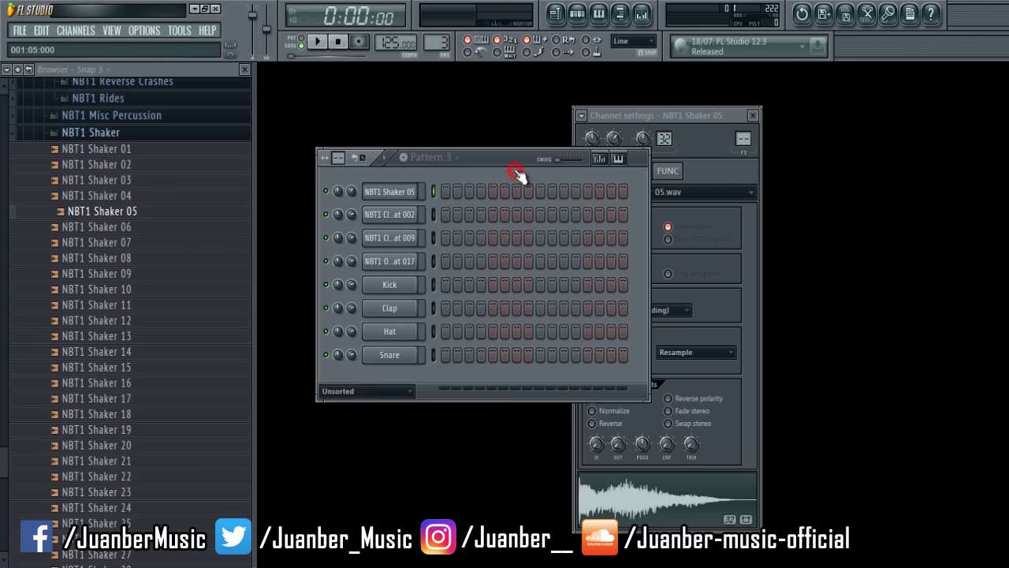
pyautogui.click(754, 115)
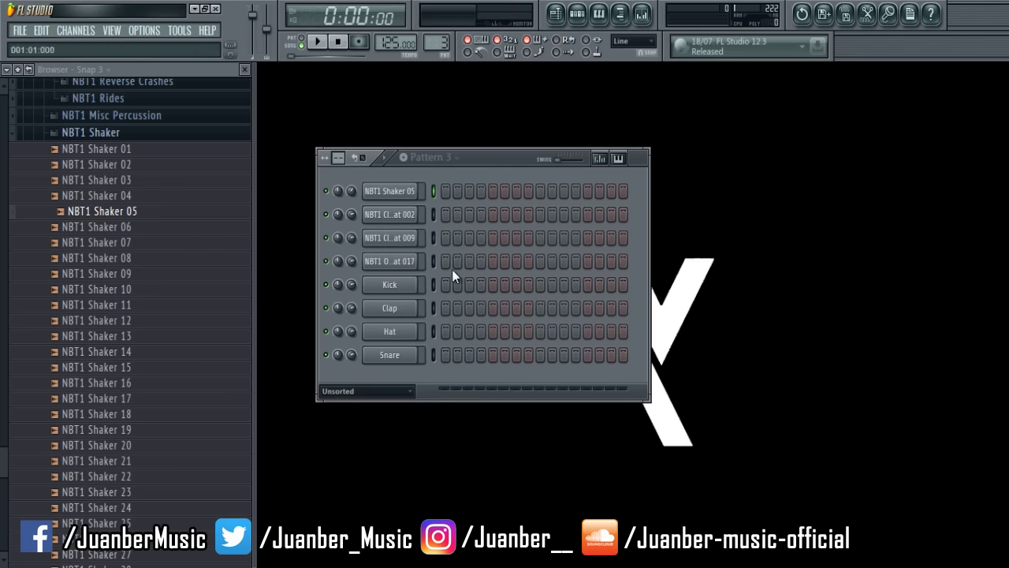
# Program NBT1 Open Hihat 017 on steps 3, 7, 11 and 15 of Pattern 3.
pyautogui.click(517, 261)
pyautogui.click(564, 261)
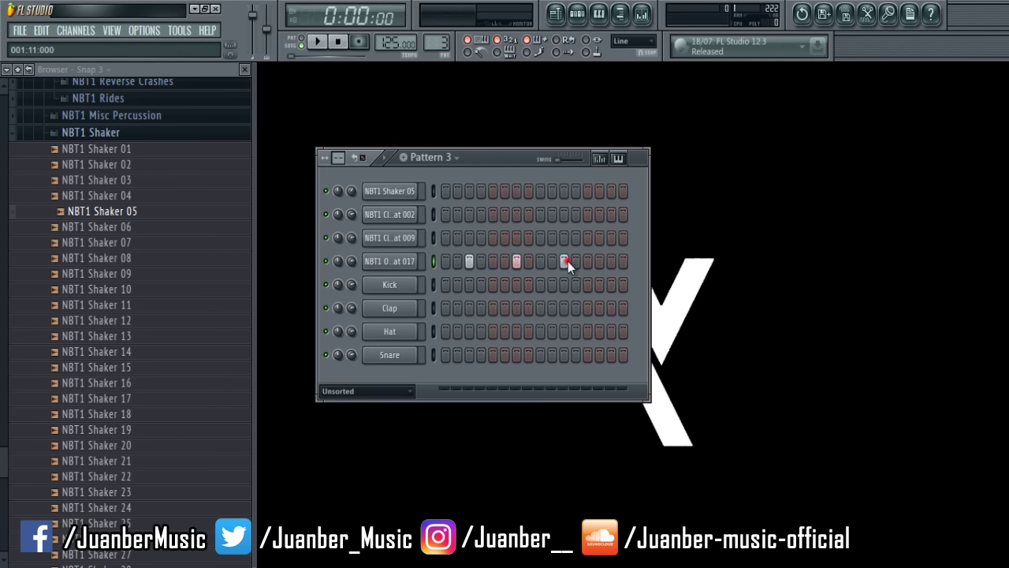
pyautogui.click(611, 261)
# Program NBT1 Shaker 05 on steps 3, 7, 11 and 15 to match the open hi-hat.
pyautogui.moveTo(482, 156); pyautogui.dragTo(539, 141)
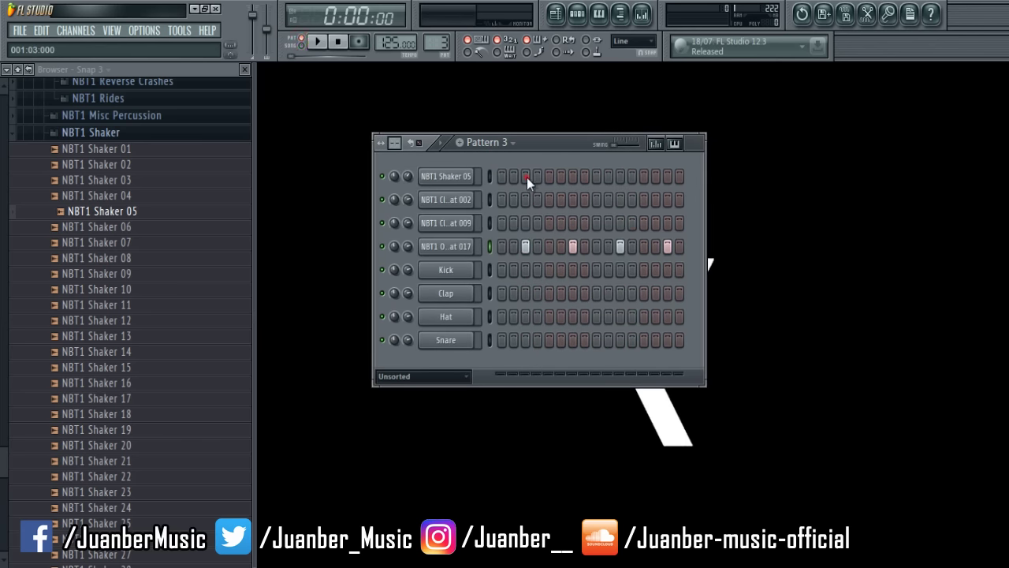
pyautogui.click(620, 177)
pyautogui.click(666, 174)
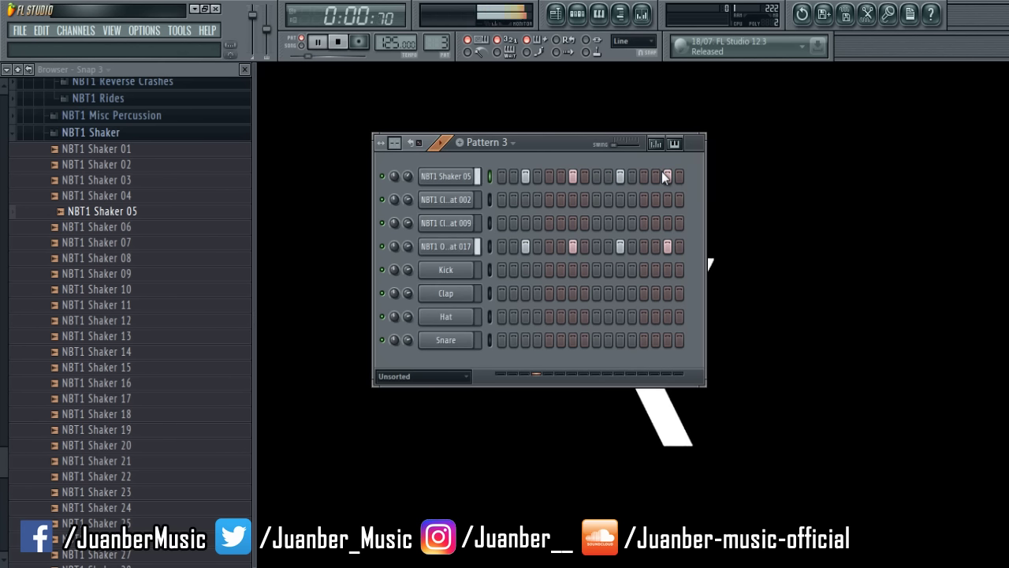
# Balance the shaker and open hi-hat channel volumes during playback, setting the open hi-hat to about 70%.
pyautogui.click(407, 177)
pyautogui.moveTo(408, 245); pyautogui.dragTo(403, 265)
pyautogui.moveTo(409, 175); pyautogui.dragTo(412, 203)
pyautogui.moveTo(407, 247); pyautogui.dragTo(416, 219)
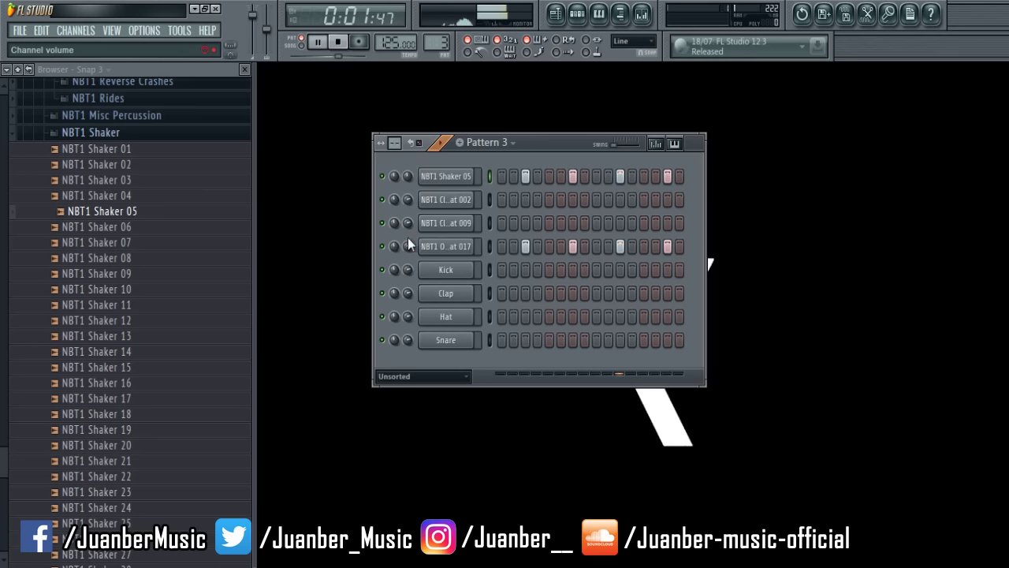
pyautogui.moveTo(408, 178); pyautogui.dragTo(414, 192)
pyautogui.moveTo(410, 250); pyautogui.dragTo(413, 245)
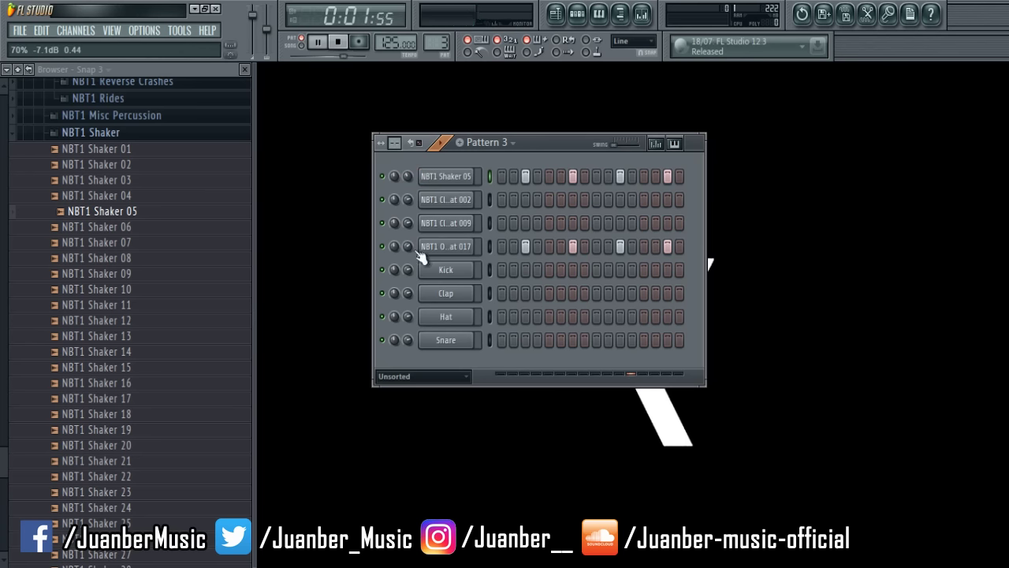
pyautogui.press('space')
# Try NBT1 Closed Hihat 002 on steps 2, 10 and 14 during playback.
pyautogui.moveTo(543, 144); pyautogui.dragTo(515, 148)
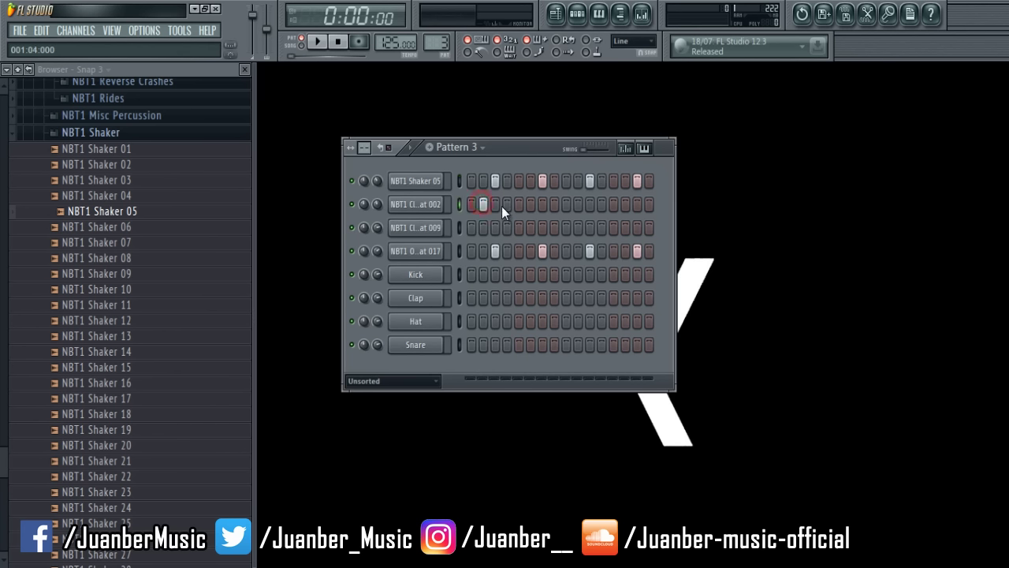
pyautogui.click(577, 203)
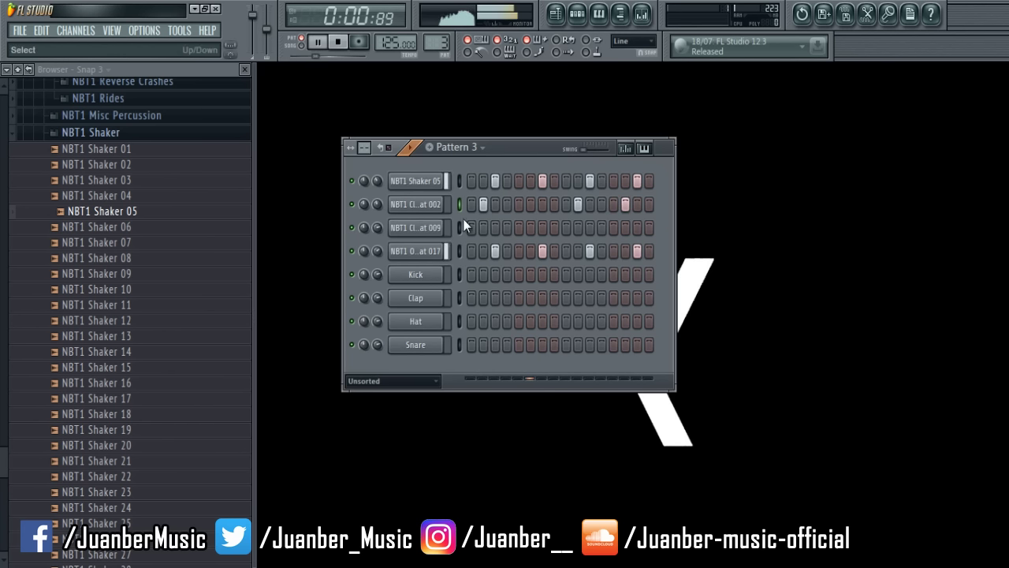
pyautogui.click(481, 204)
pyautogui.press('space')
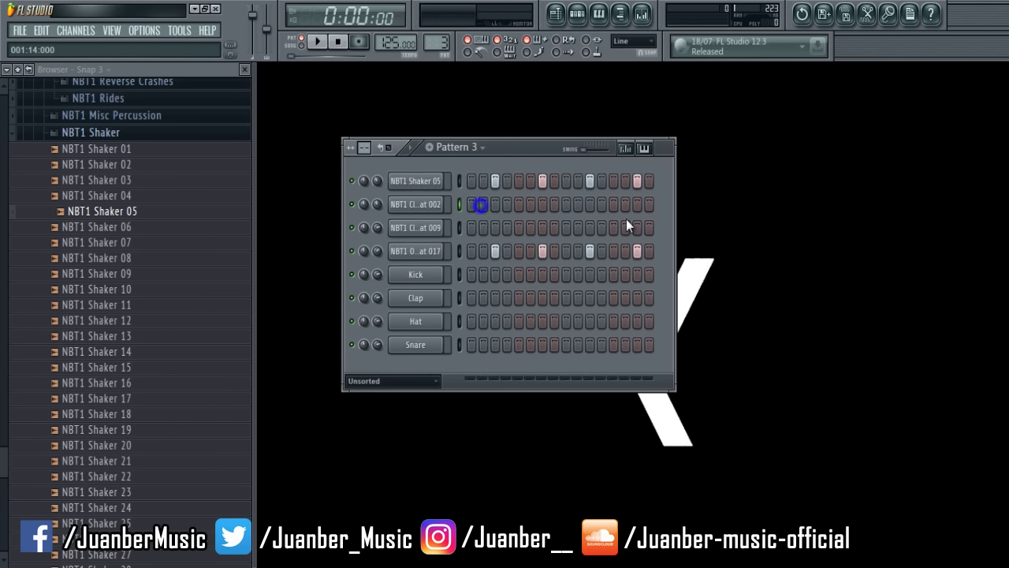
# Program NBT1 Closed Hihat 009 on steps 2, 10 and 14 and play back the pattern.
pyautogui.click(481, 228)
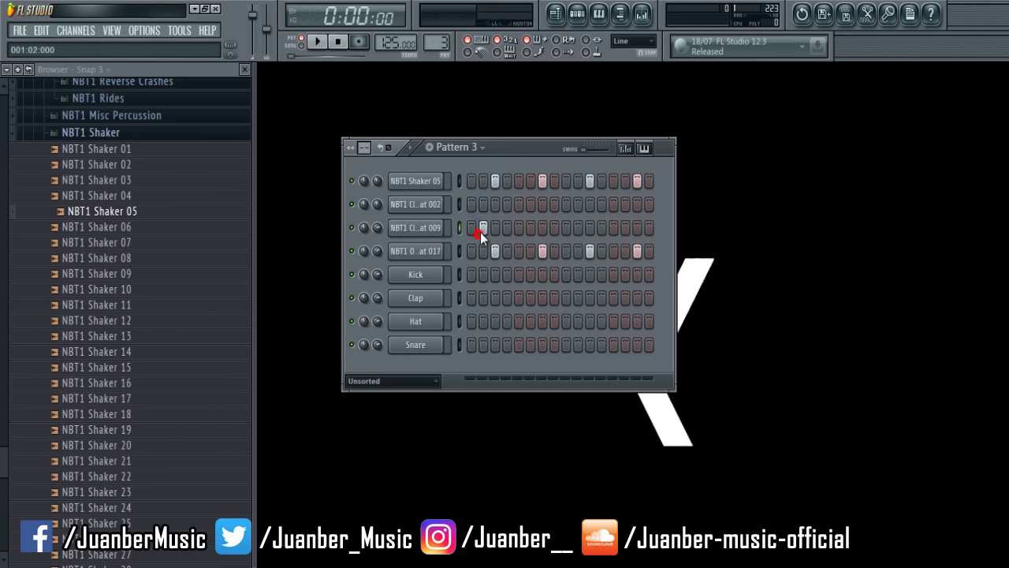
pyautogui.click(570, 227)
pyautogui.click(575, 228)
pyautogui.press('space')
pyautogui.click(626, 228)
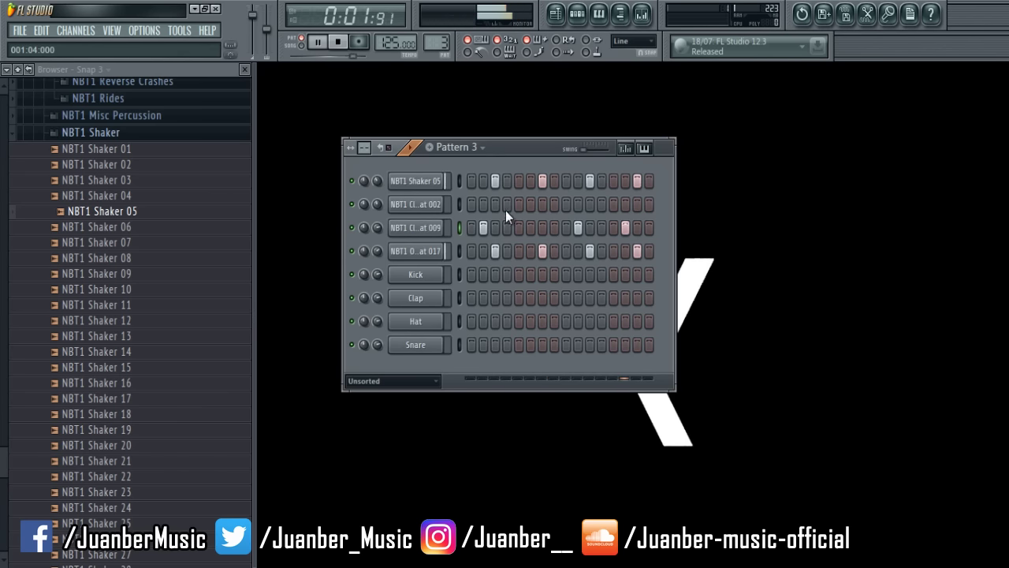
pyautogui.press('space')
# Check the sound of NBT1 Closed Hihat 002, place it on step 4, and close its channel settings.
pyautogui.click(424, 205)
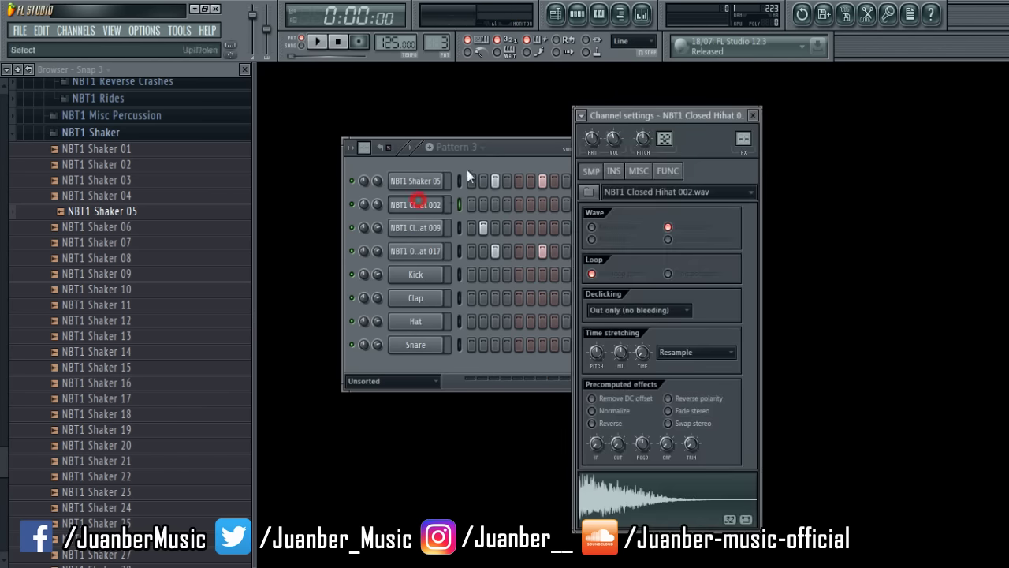
pyautogui.click(521, 146)
pyautogui.click(507, 205)
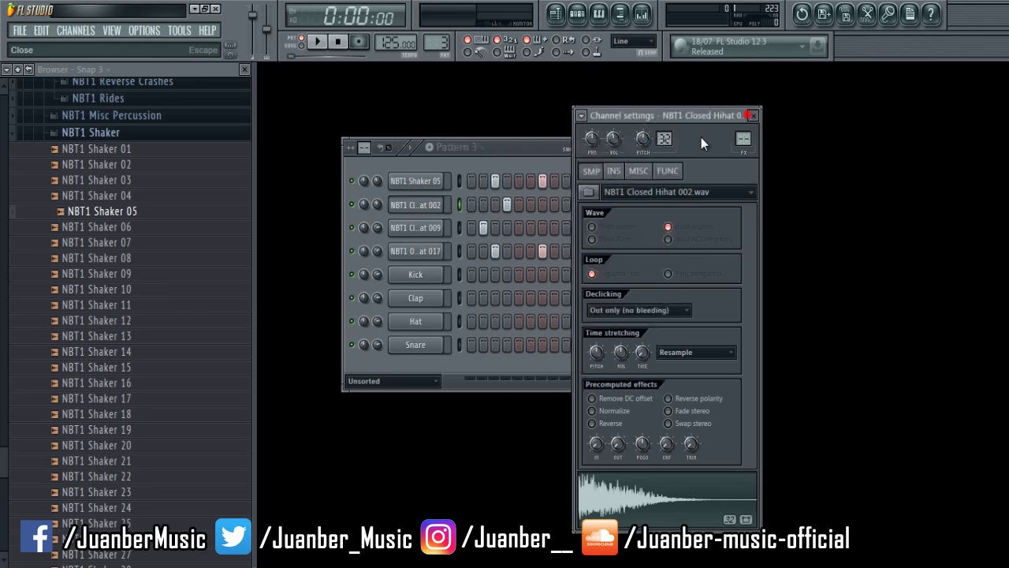
pyautogui.click(752, 115)
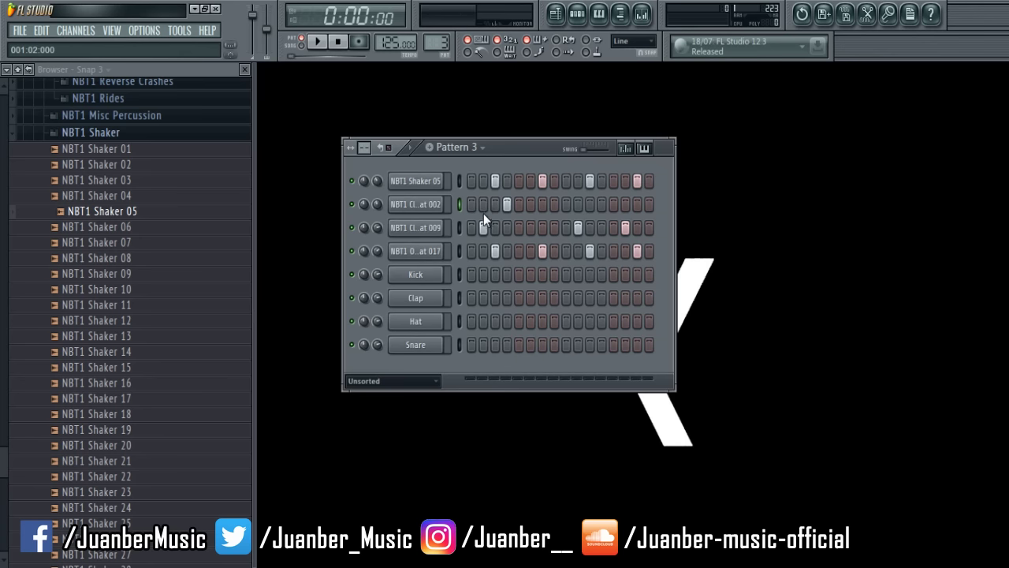
# Compare the sounds of the NBT1 Closed Hihat 009 and NBT1 Closed Hihat 002 channels.
pyautogui.click(430, 227)
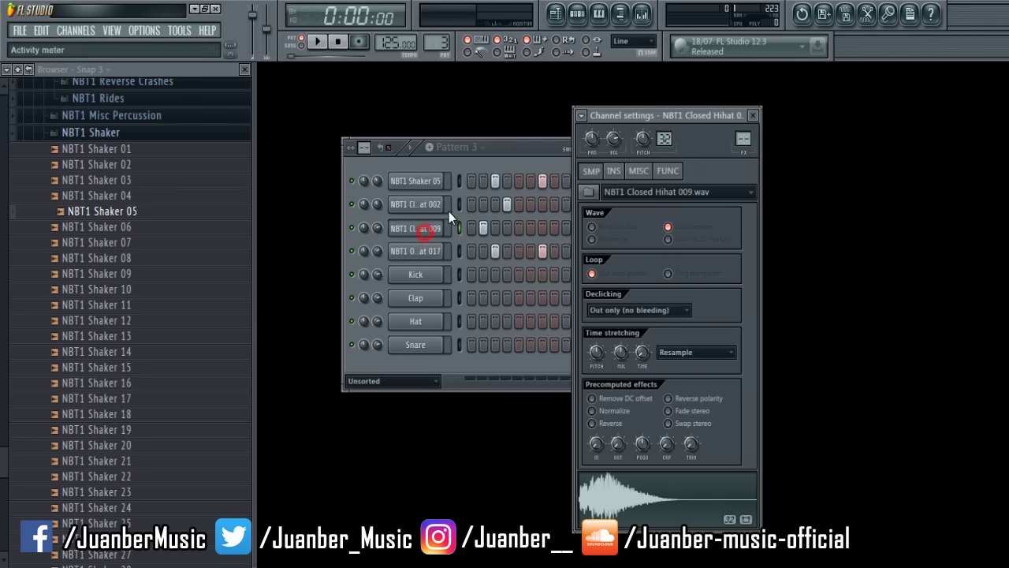
pyautogui.click(430, 227)
pyautogui.click(430, 227)
pyautogui.click(429, 227)
pyautogui.click(422, 203)
pyautogui.click(421, 203)
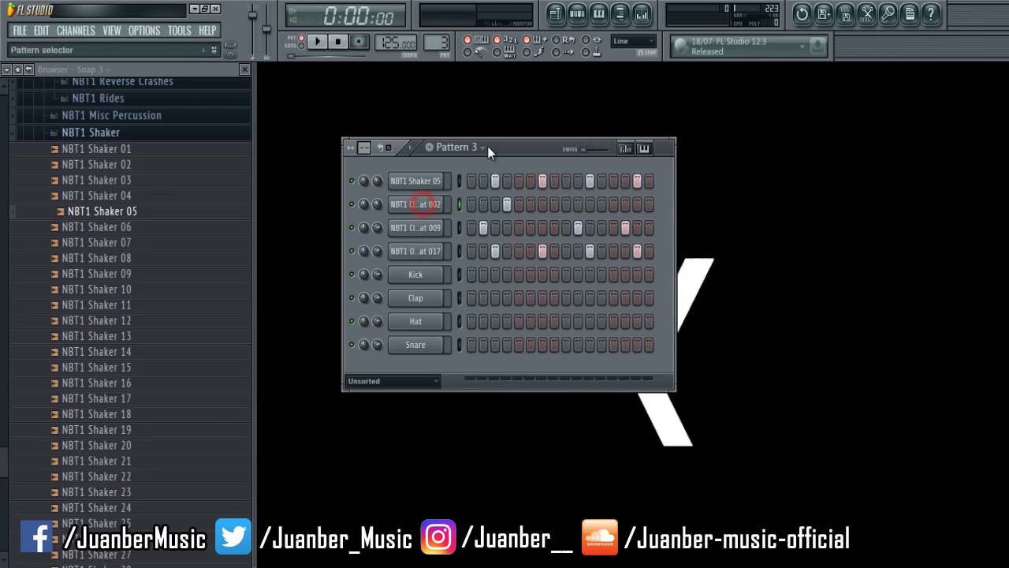
# Add NBT1 Closed Hihat 002 on steps 12 and 16 and lower its channel volume during playback.
pyautogui.moveTo(489, 147); pyautogui.dragTo(674, 138)
pyautogui.moveTo(656, 173); pyautogui.dragTo(532, 174)
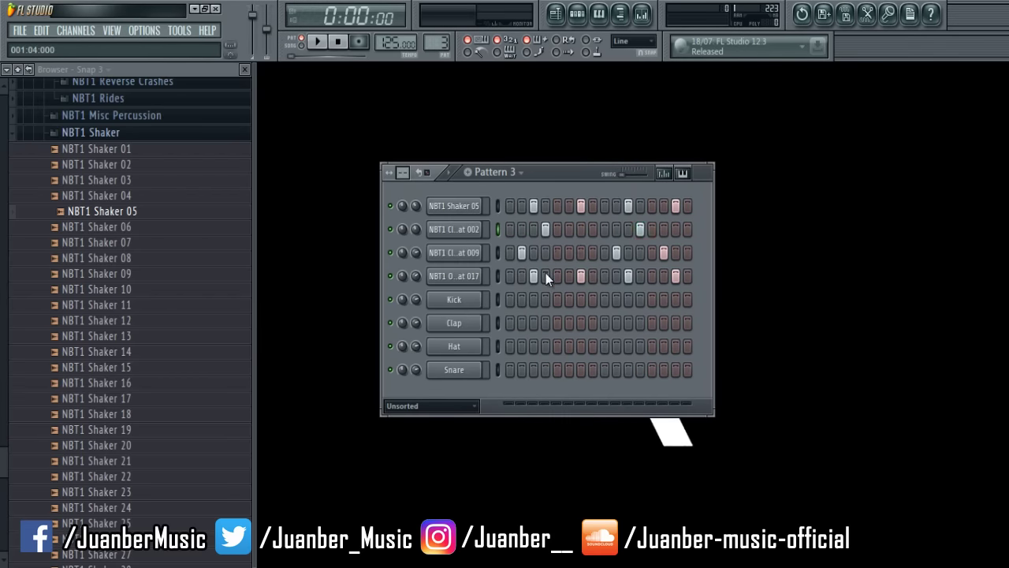
pyautogui.press('space')
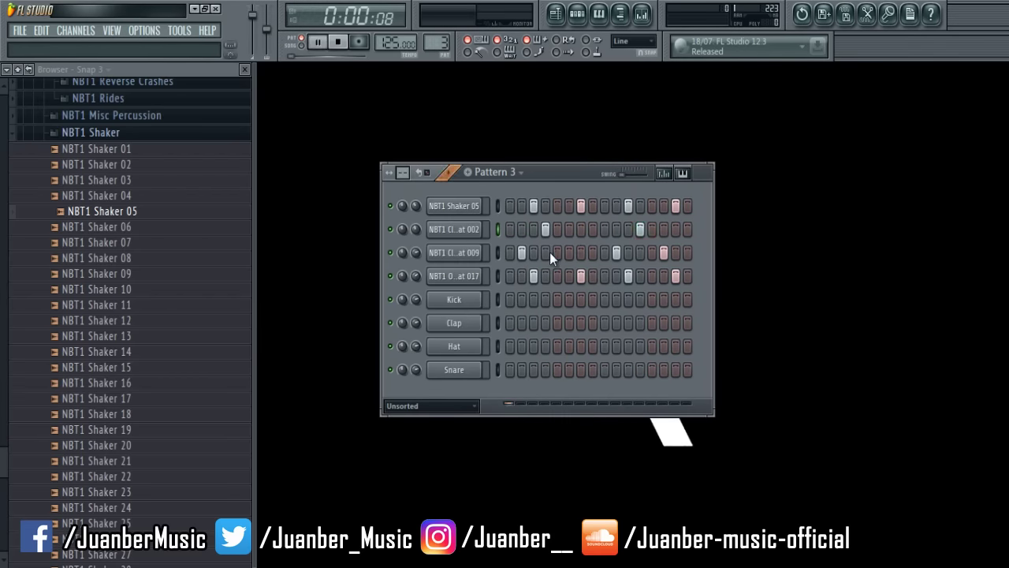
pyautogui.moveTo(414, 228); pyautogui.dragTo(413, 236)
pyautogui.click(688, 229)
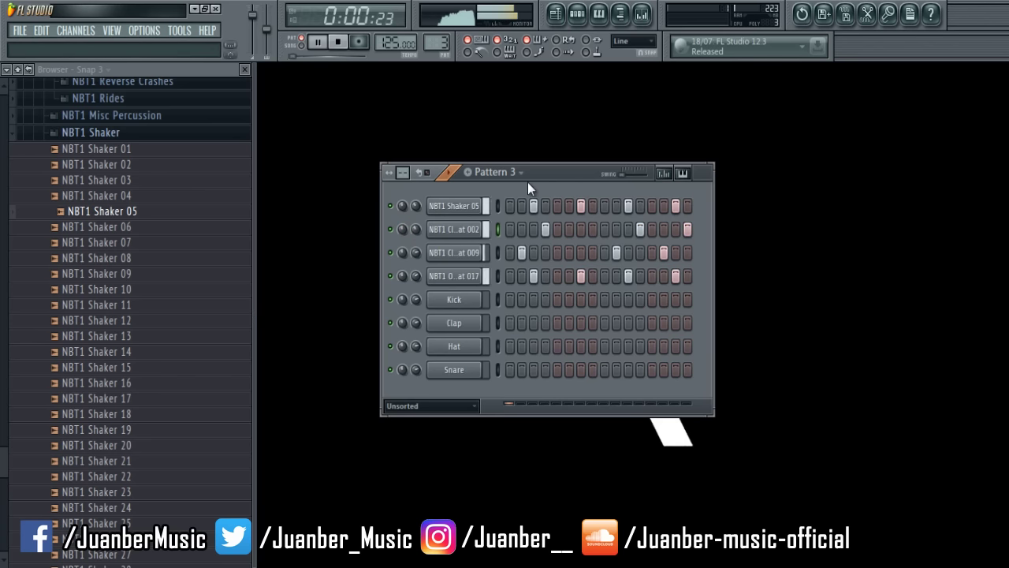
pyautogui.press('space')
# Open the playlist and place Pattern 3 four times in a row on Track 3, filling bars 1 to 4.
pyautogui.click(112, 30)
pyautogui.click(122, 60)
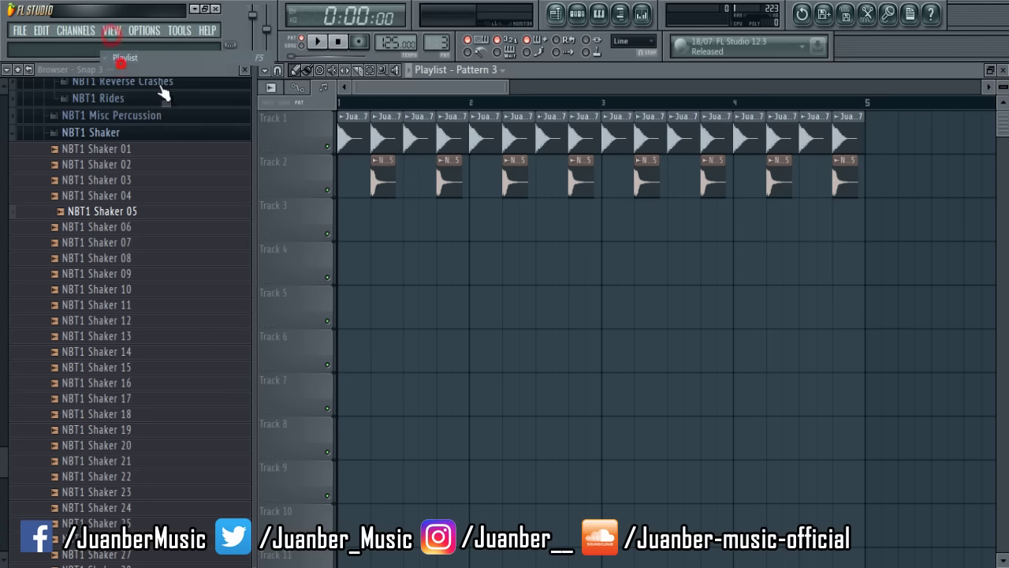
pyautogui.click(391, 212)
pyautogui.moveTo(467, 225); pyautogui.dragTo(482, 232)
pyautogui.click(477, 228)
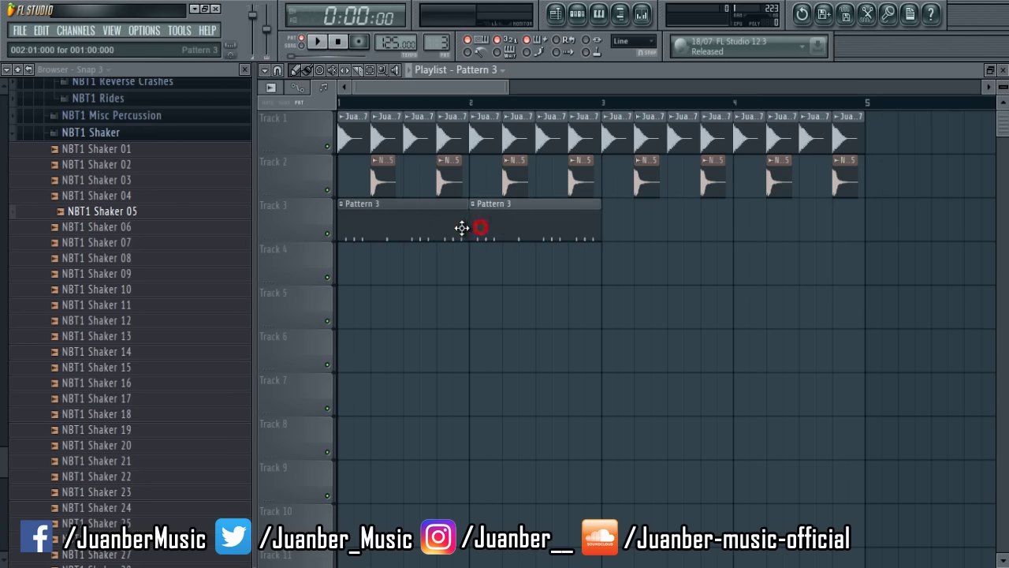
pyautogui.click(631, 226)
pyautogui.click(790, 225)
pyautogui.moveTo(743, 230); pyautogui.dragTo(726, 230)
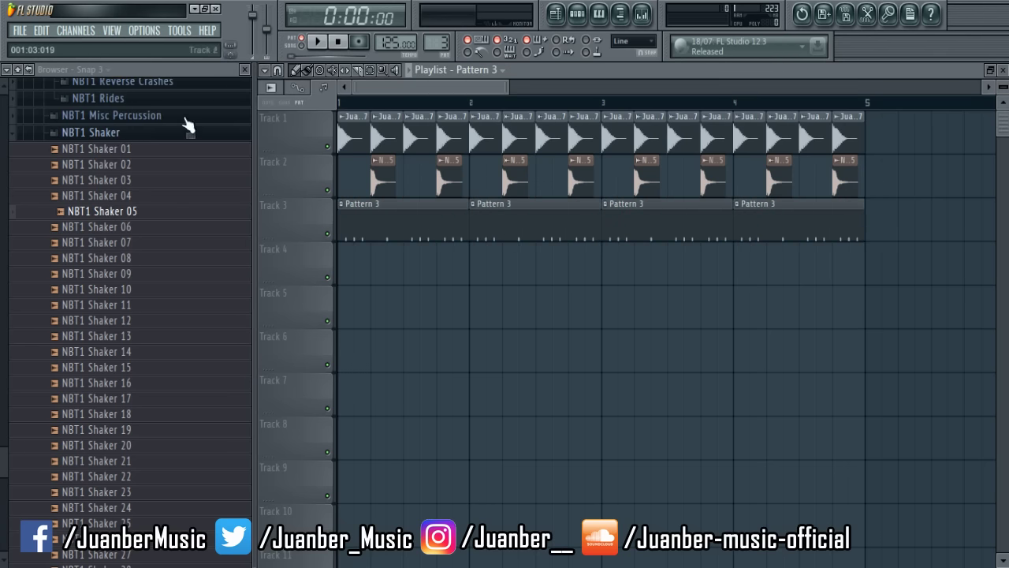
# Play the arrangement in song mode and open the step sequencer of the first Pattern 3 clip.
pyautogui.click(271, 87)
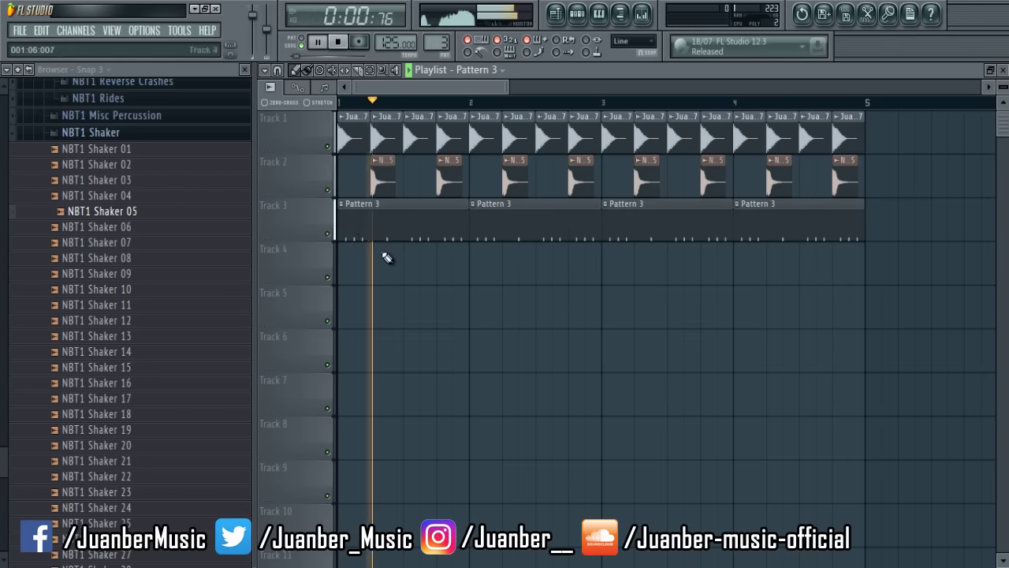
pyautogui.press('space')
pyautogui.doubleClick(362, 229)
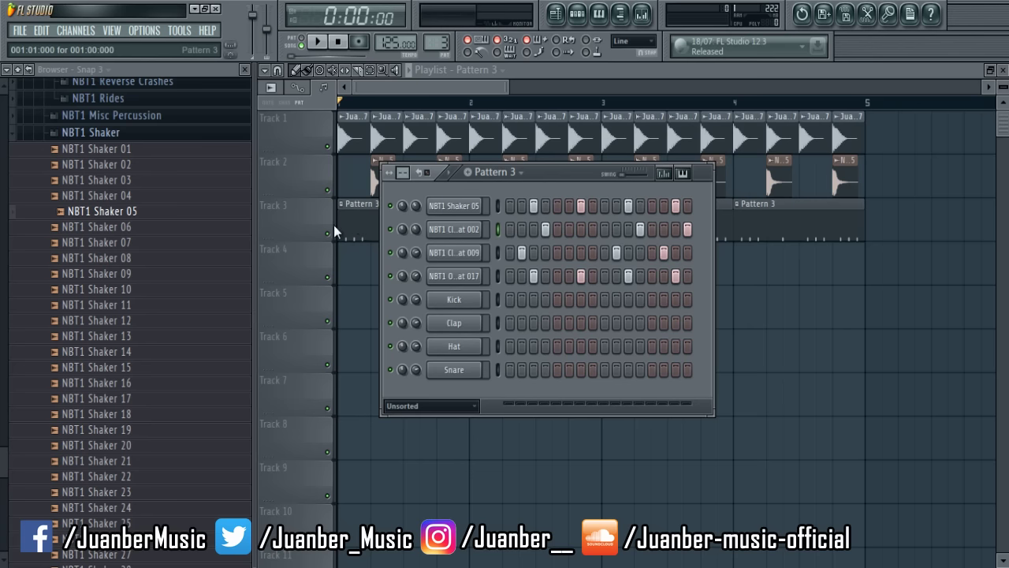
# Solo Track 3 and listen to Pattern 3 without the kick and claps.
pyautogui.rightClick(328, 233)
pyautogui.doubleClick(371, 102)
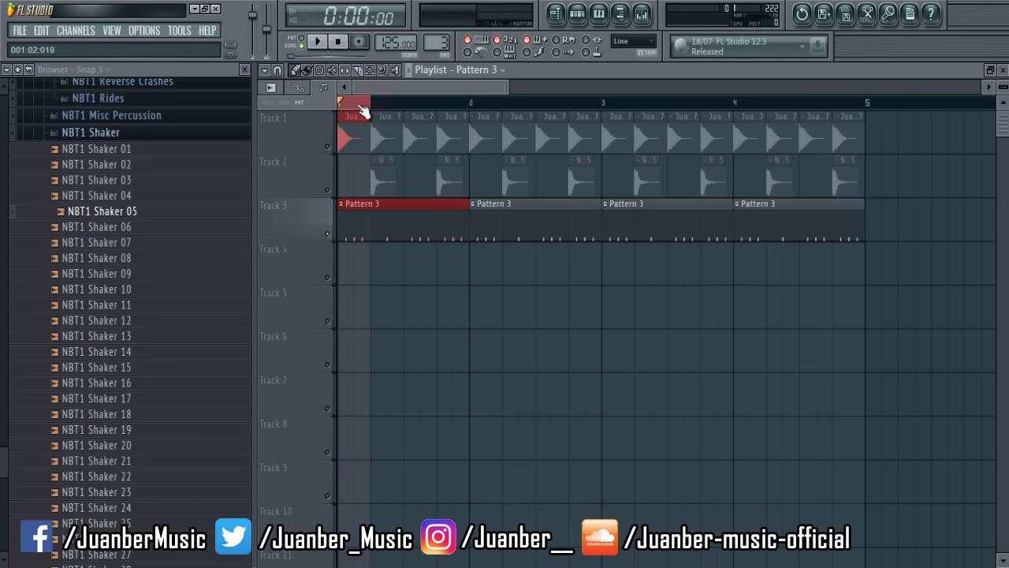
pyautogui.click(424, 313)
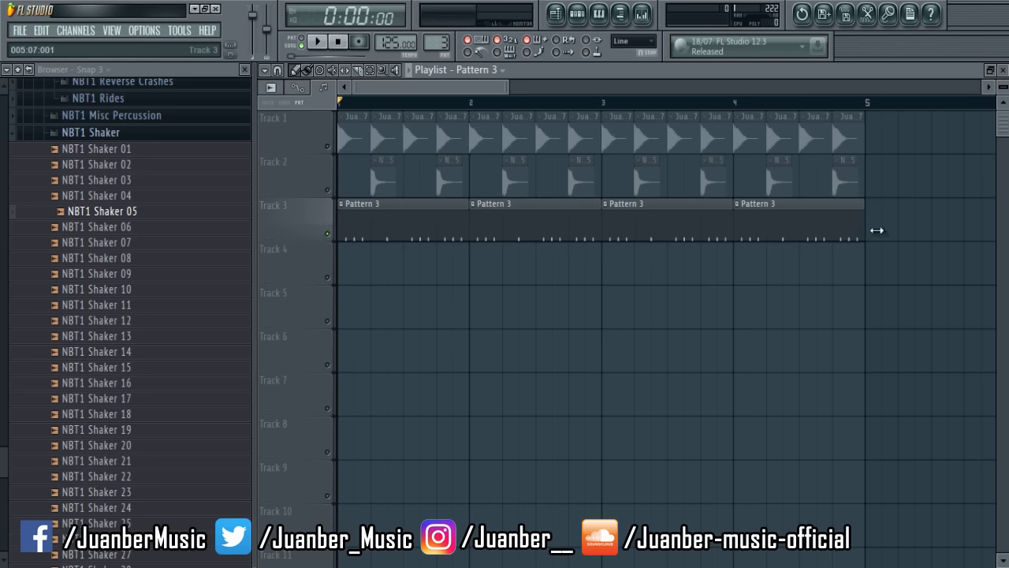
pyautogui.press('space')
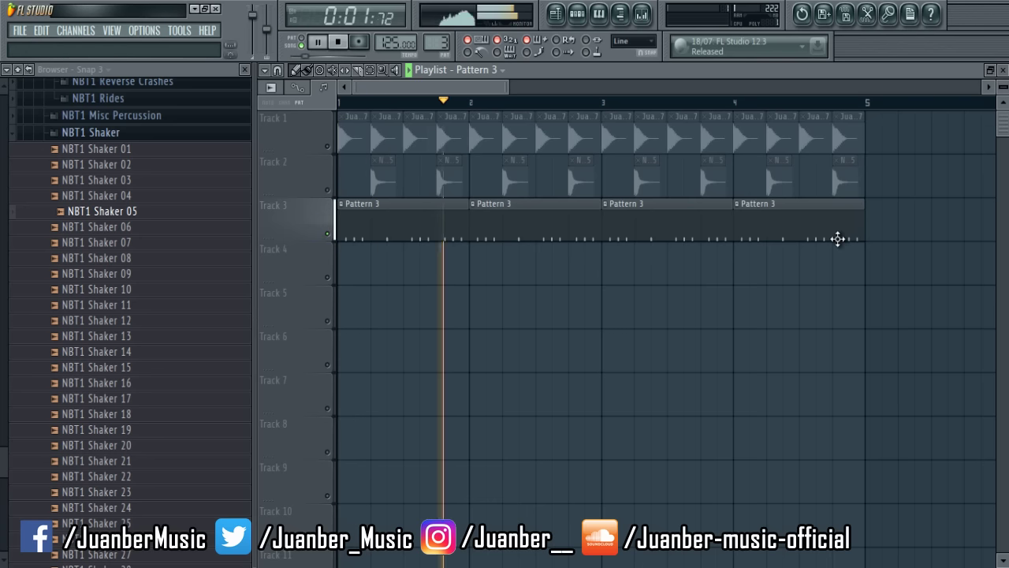
pyautogui.press('space')
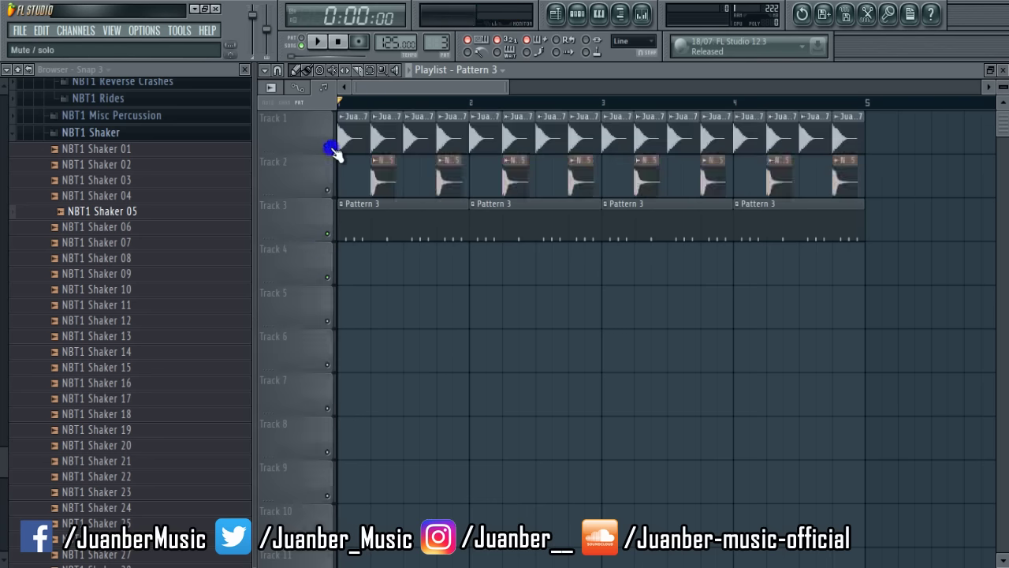
# Turn off the solo on Track 3, play the full four-bar arrangement and collapse the NBT1 Shaker folder.
pyautogui.click(330, 147)
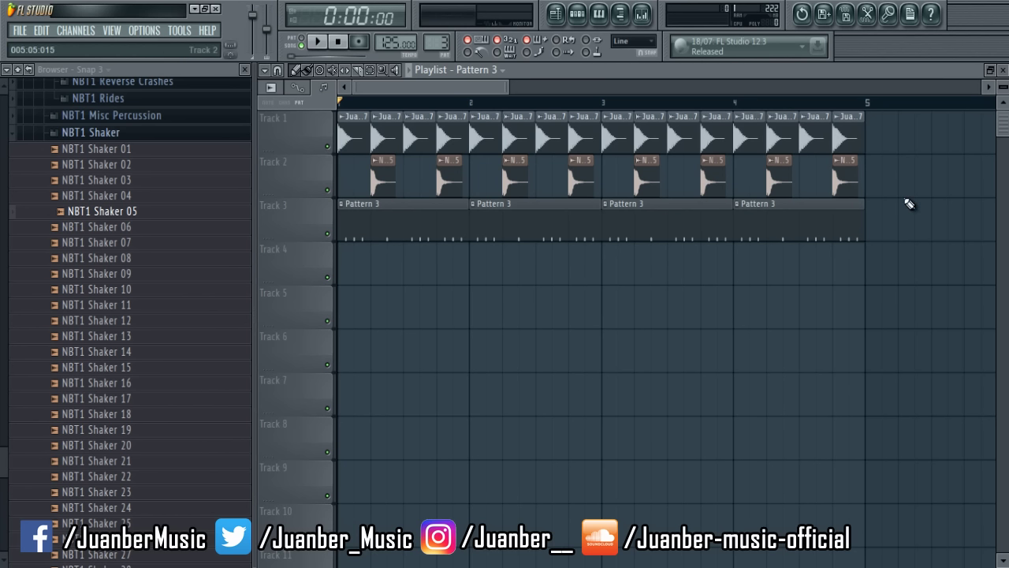
pyautogui.press('space')
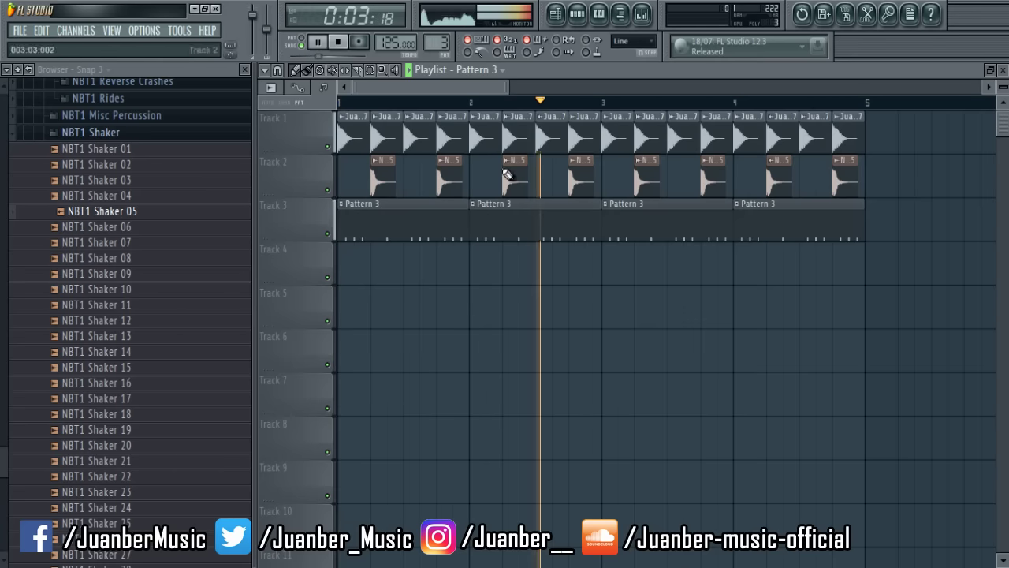
pyautogui.click(103, 132)
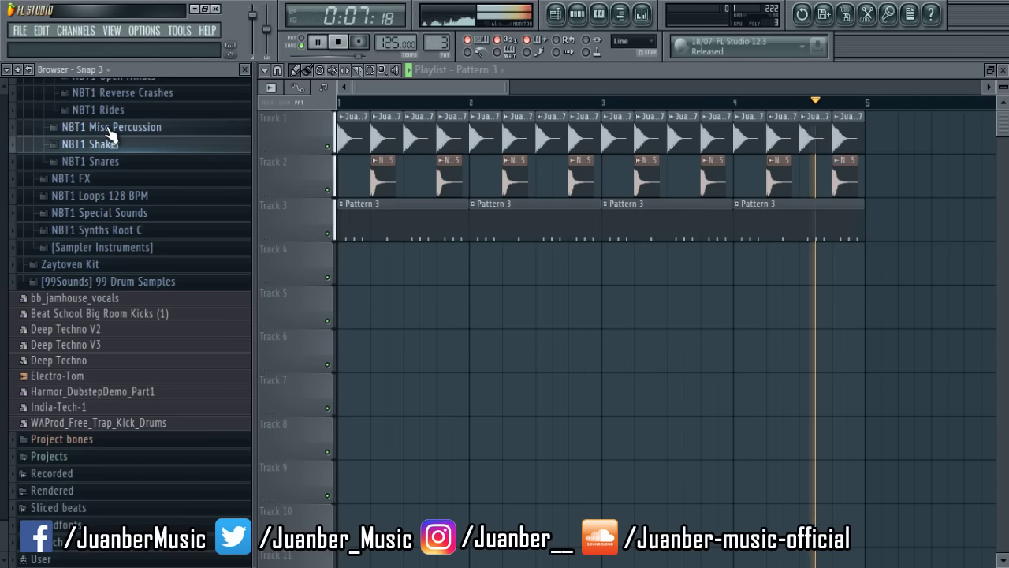
pyautogui.press('space')
# Audition several samples from the NBT1 Misc Percussion folder and add NBT1 Misc Percussion 010 as a new channel above NBT1 Shaker 05.
pyautogui.click(1003, 71)
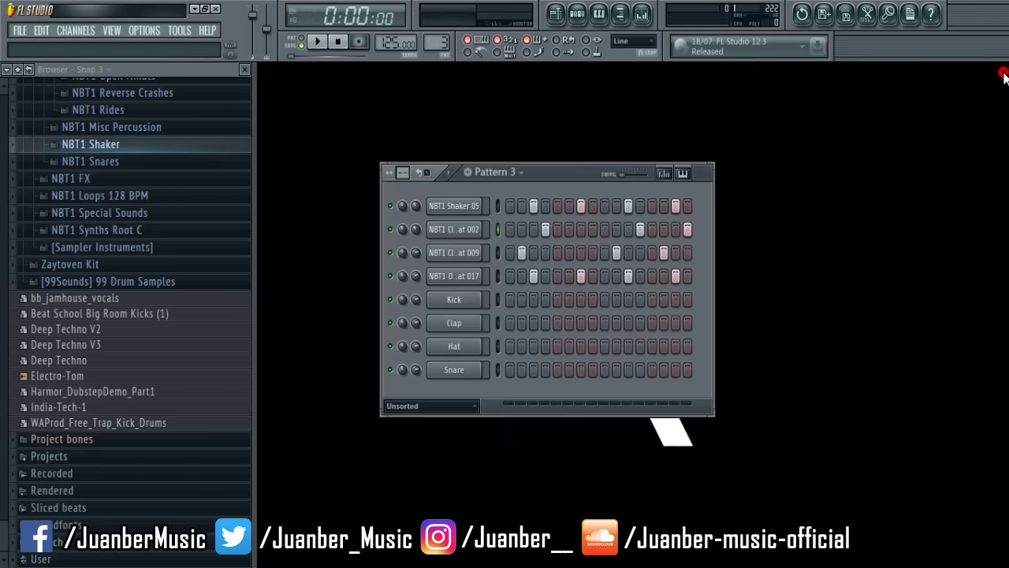
pyautogui.moveTo(540, 167); pyautogui.dragTo(519, 151)
pyautogui.click(67, 129)
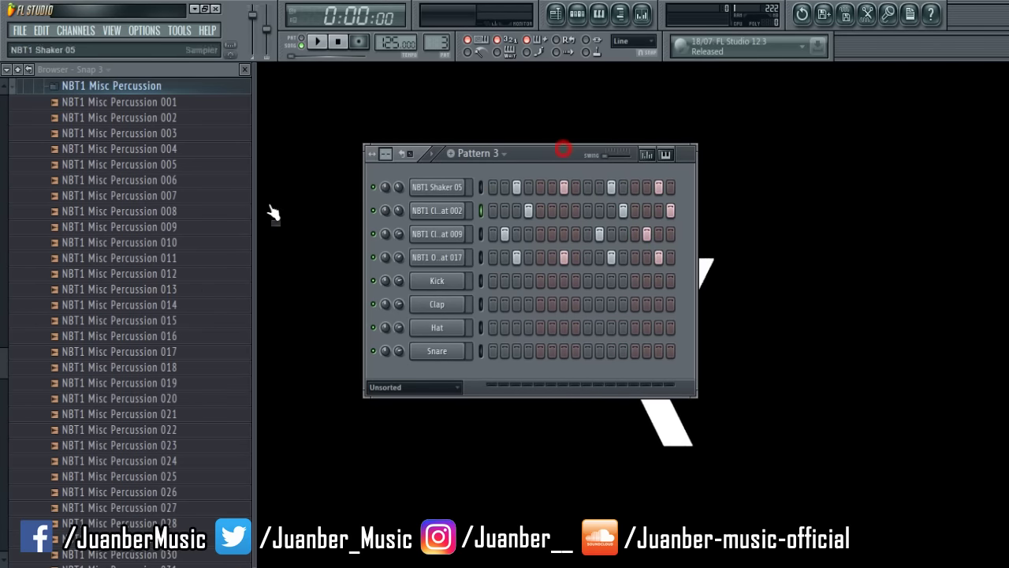
pyautogui.scroll(-3, 49, 300)
pyautogui.click(50, 300)
pyautogui.scroll(5, 55, 299)
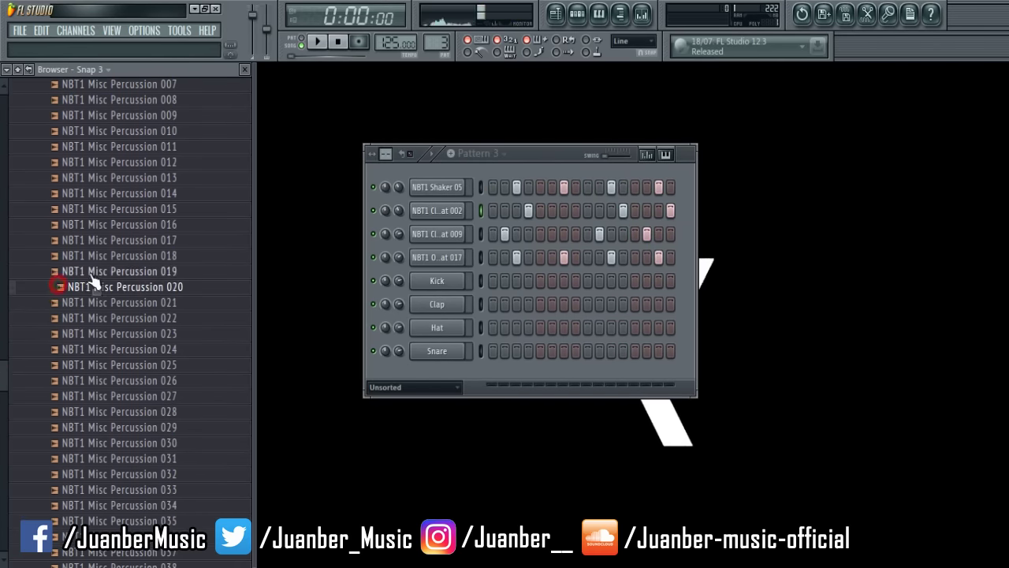
pyautogui.click(63, 270)
pyautogui.scroll(3, 74, 268)
pyautogui.click(110, 270)
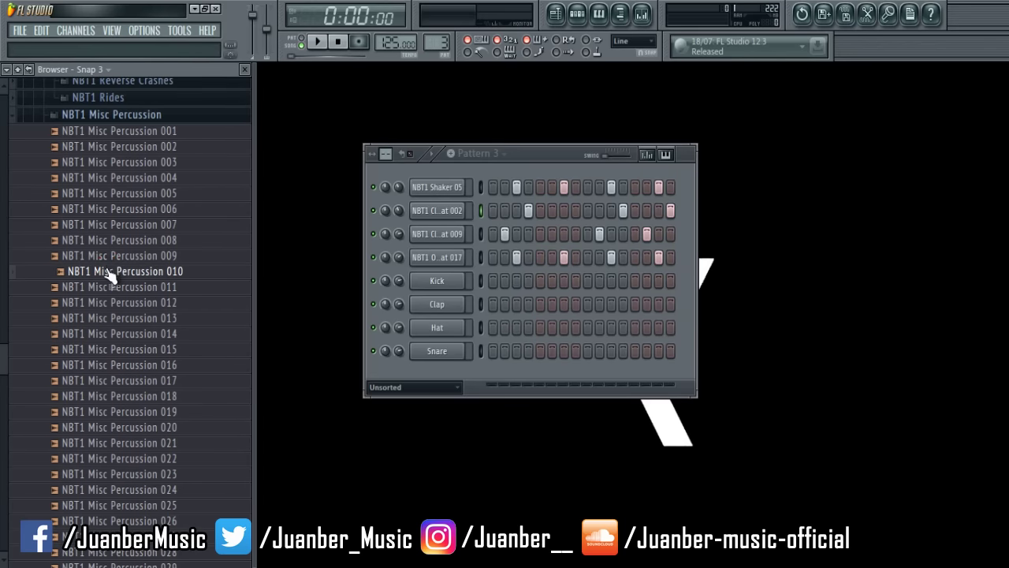
pyautogui.moveTo(107, 272); pyautogui.dragTo(430, 175)
pyautogui.moveTo(529, 143); pyautogui.dragTo(499, 149)
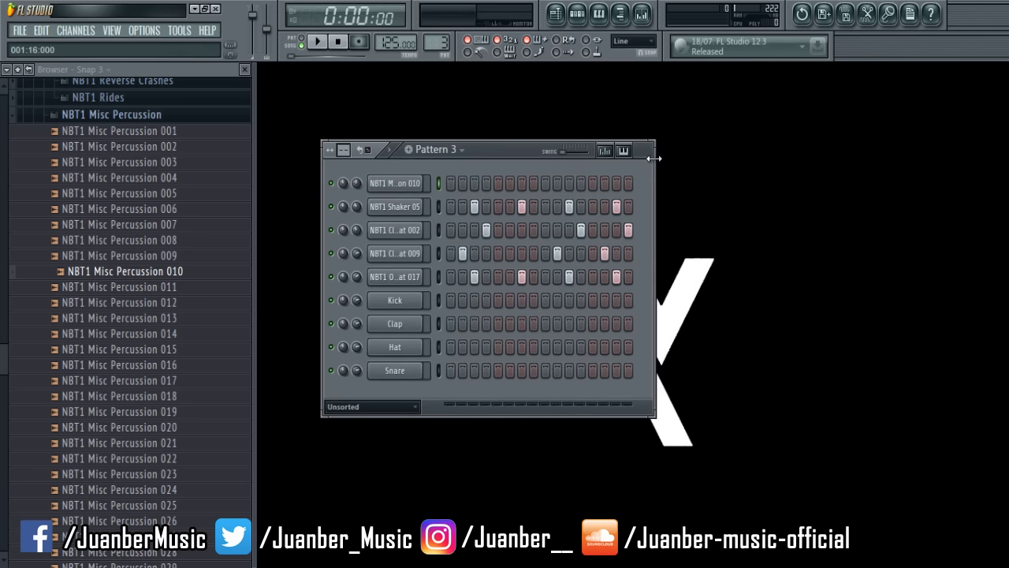
# Try out C5 notes in the piano roll of NBT1 Misc Percussion 010, keeping two short ones on steps 3 and 4 of bar 1.
pyautogui.click(599, 14)
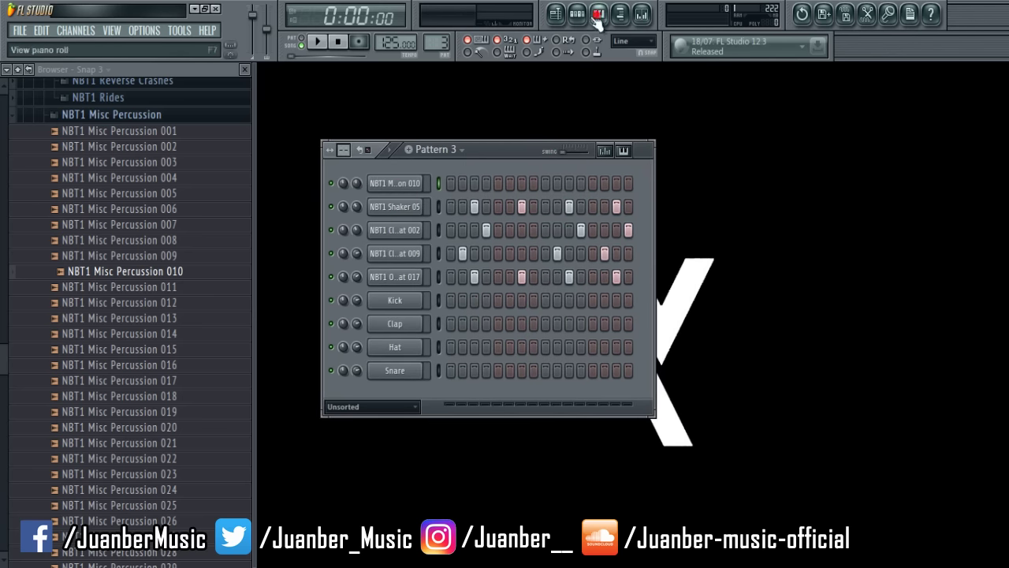
pyautogui.moveTo(419, 84); pyautogui.dragTo(522, 83)
pyautogui.click(382, 337)
pyautogui.click(356, 335)
pyautogui.click(407, 337)
pyautogui.click(439, 335)
pyautogui.rightClick(441, 334)
pyautogui.press('space')
pyautogui.moveTo(429, 336); pyautogui.dragTo(456, 335)
pyautogui.press('space')
pyautogui.press('space')
pyautogui.moveTo(522, 84); pyautogui.dragTo(763, 67)
pyautogui.press('space')
pyautogui.press('space')
pyautogui.rightClick(364, 335)
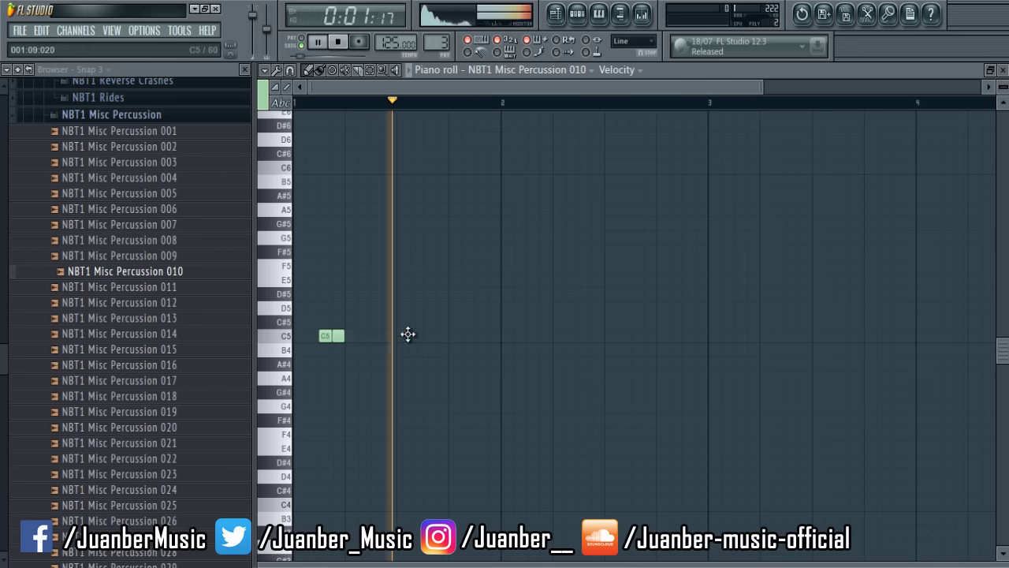
# Add C5 notes on steps 11 and 15 of bar 1 during playback and enlarge the velocity lane.
pyautogui.click(425, 335)
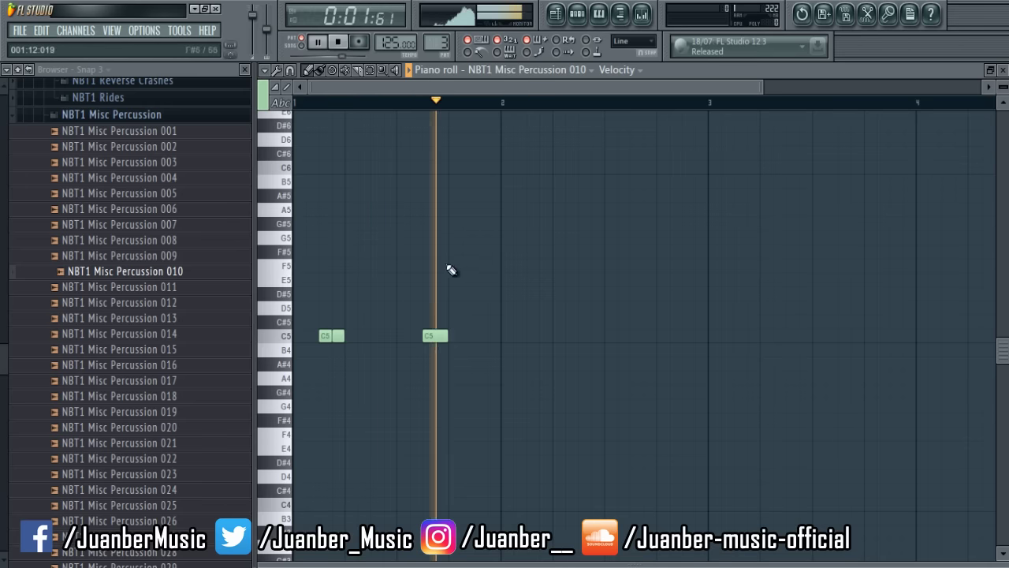
pyautogui.click(491, 339)
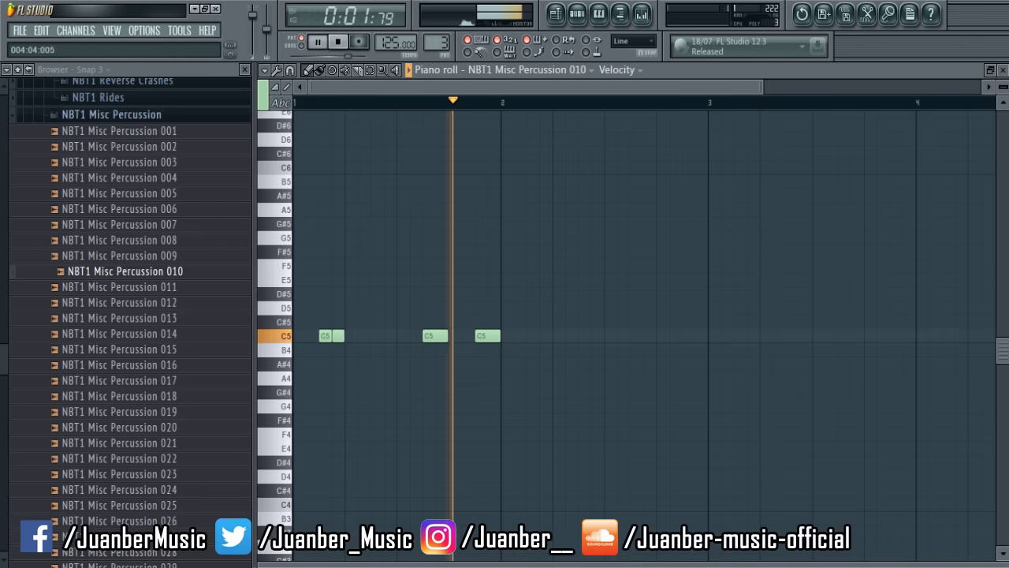
pyautogui.moveTo(520, 557); pyautogui.dragTo(516, 322)
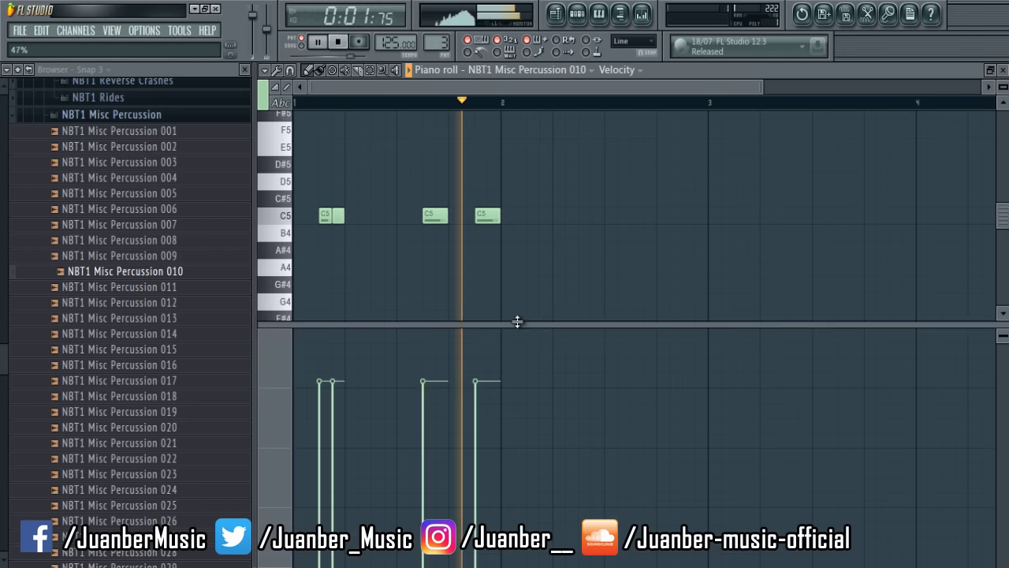
pyautogui.press('space')
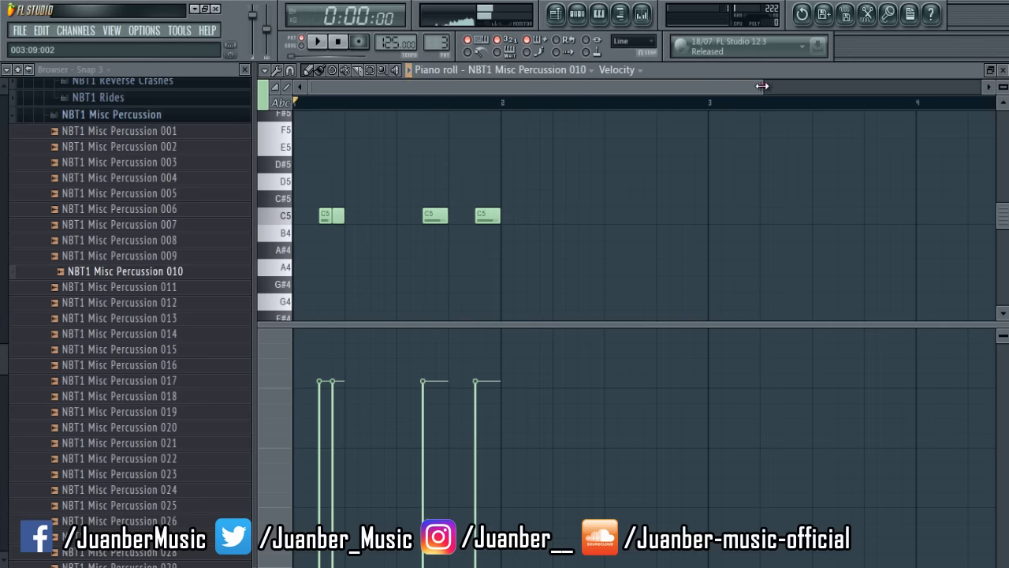
# Set the snap to 1/4 step, draw two quarter-step C5 notes on step 7 of bar 1 and play the pattern.
pyautogui.moveTo(762, 86); pyautogui.dragTo(521, 87)
pyautogui.click(640, 44)
pyautogui.click(627, 123)
pyautogui.click(450, 211)
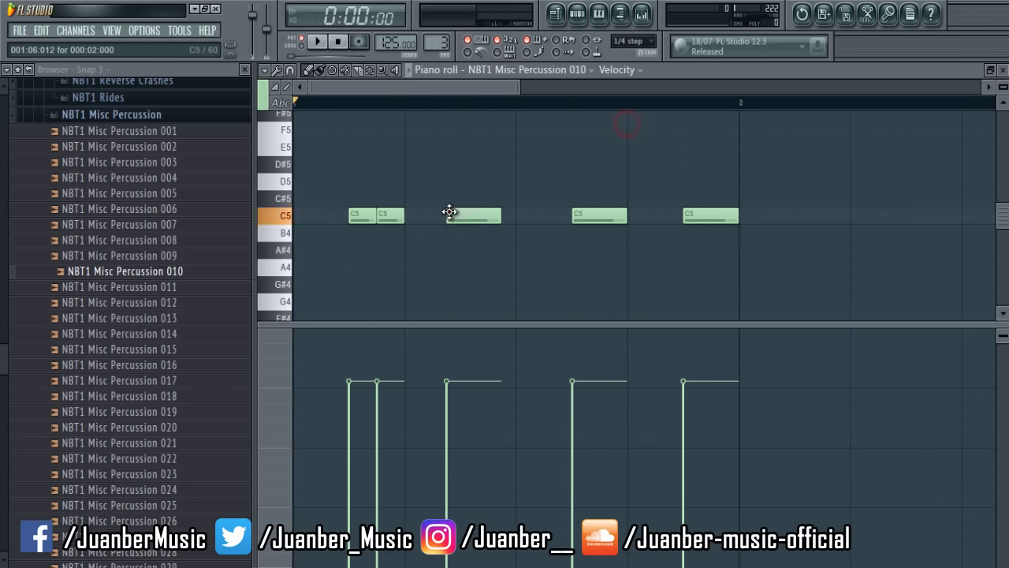
pyautogui.moveTo(502, 220); pyautogui.dragTo(466, 215)
pyautogui.press('space')
pyautogui.click(475, 214)
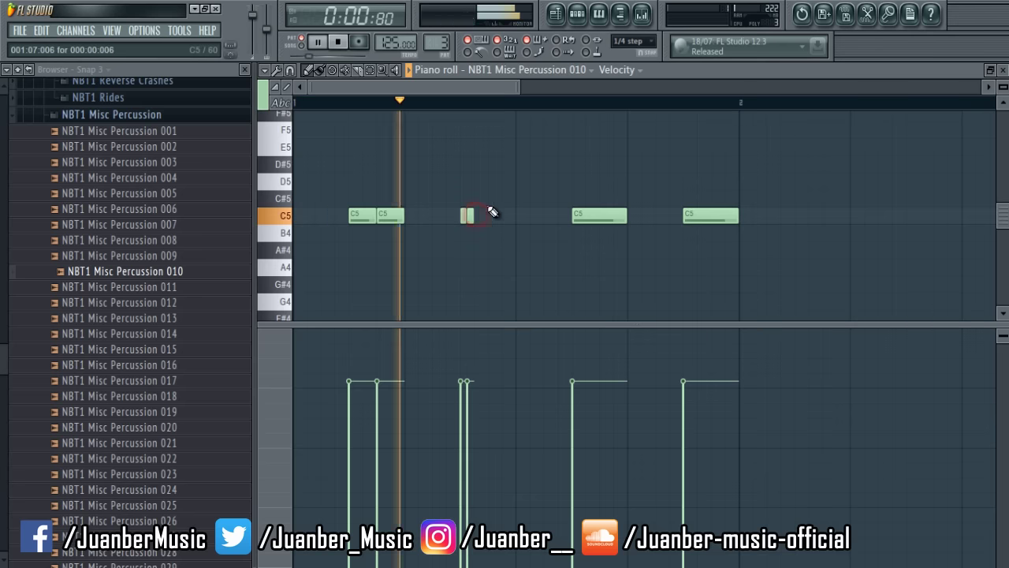
pyautogui.press('space')
pyautogui.press('space')
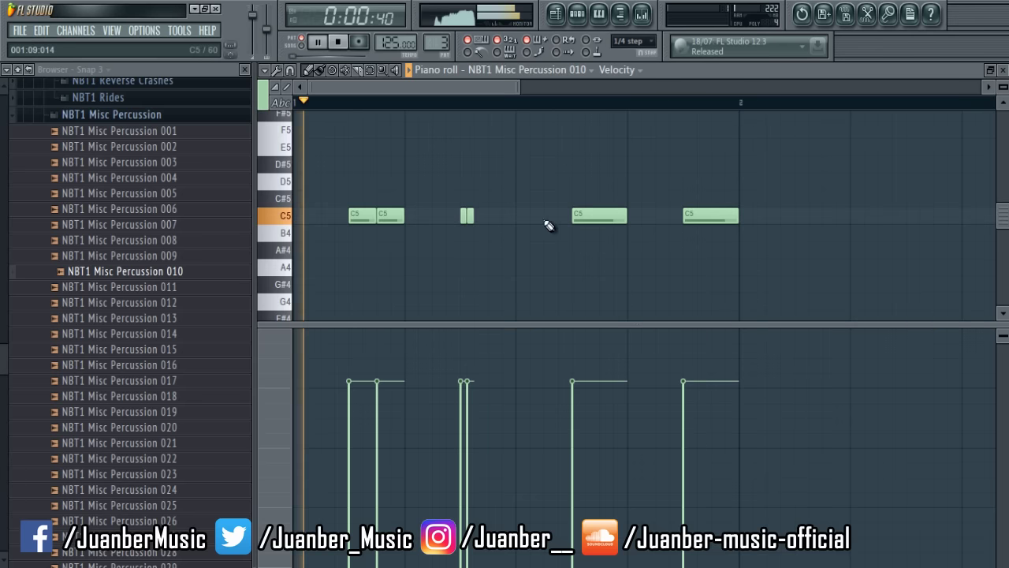
pyautogui.press('space')
# Add two quarter-step C5 notes at the very start of bar 1 and set the snap back to Line.
pyautogui.moveTo(624, 218); pyautogui.dragTo(311, 229)
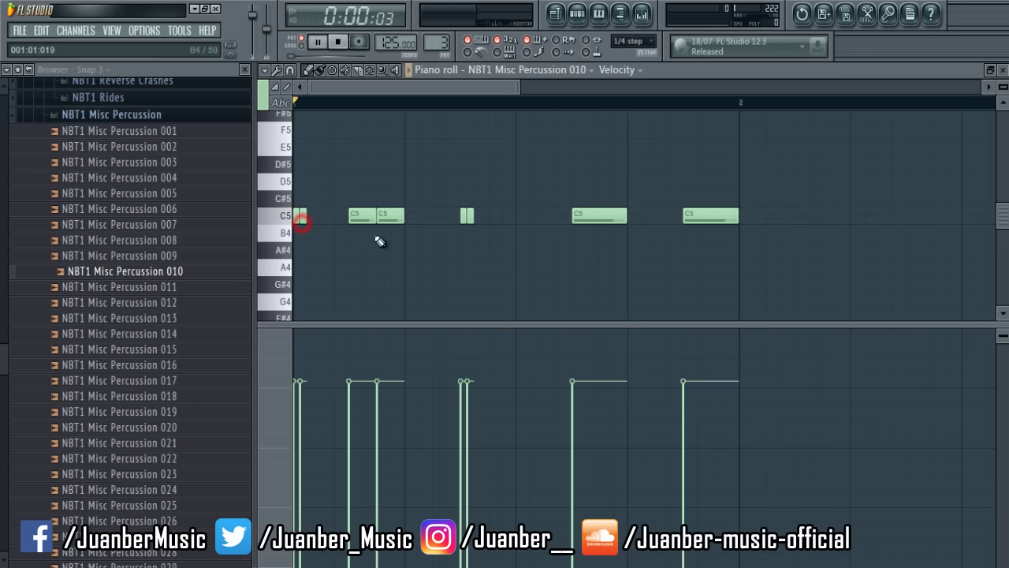
pyautogui.press('space')
pyautogui.click(633, 40)
pyautogui.click(619, 52)
# Play the full arrangement from the playlist, and close the playlist and the piano roll.
pyautogui.click(115, 29)
pyautogui.click(117, 57)
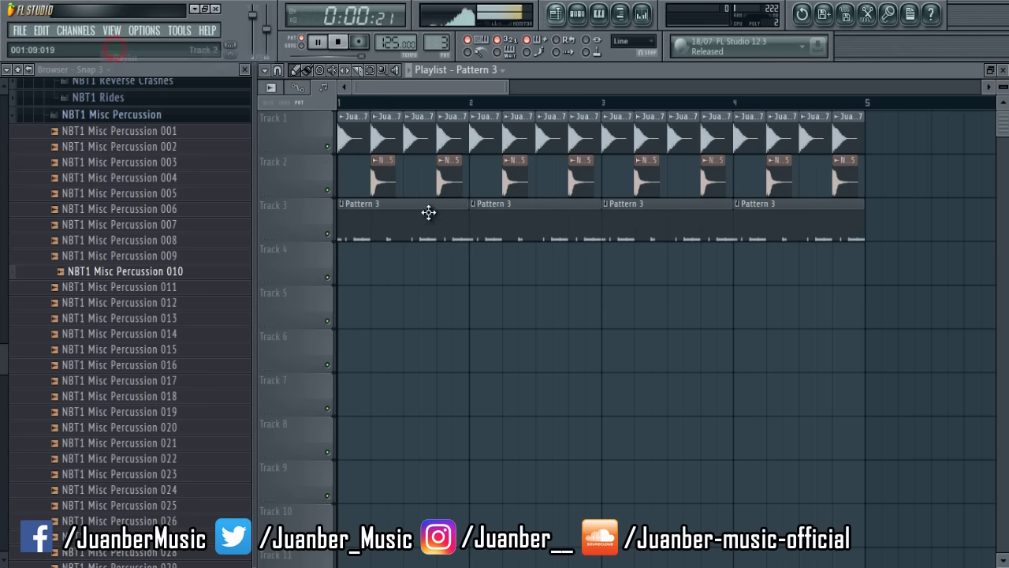
pyautogui.click(140, 115)
pyautogui.click(1002, 70)
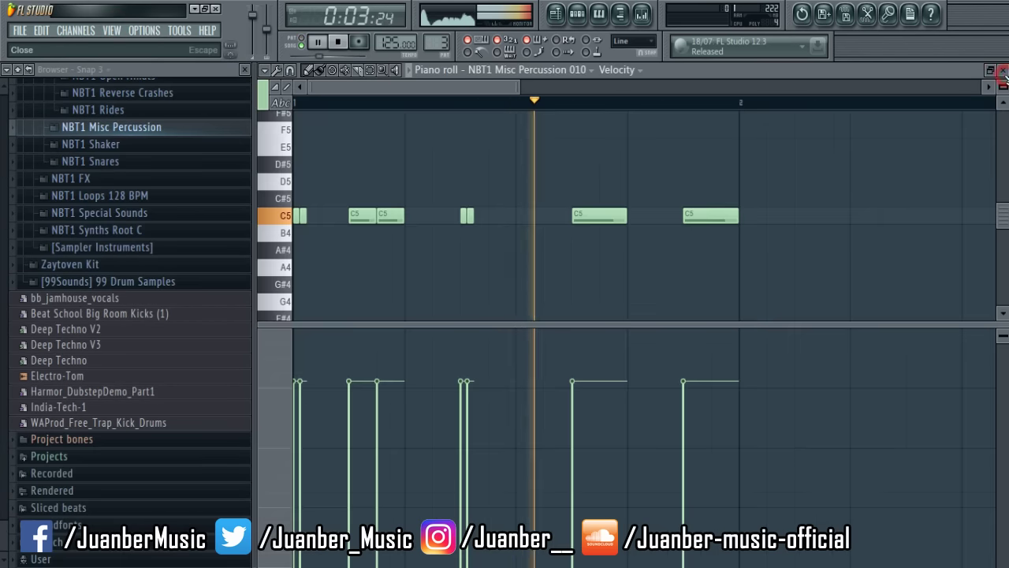
pyautogui.click(1003, 71)
pyautogui.press('space')
# Show the note pan values of NBT1 Misc Percussion 010 in the piano roll and enlarge their lane.
pyautogui.click(410, 184)
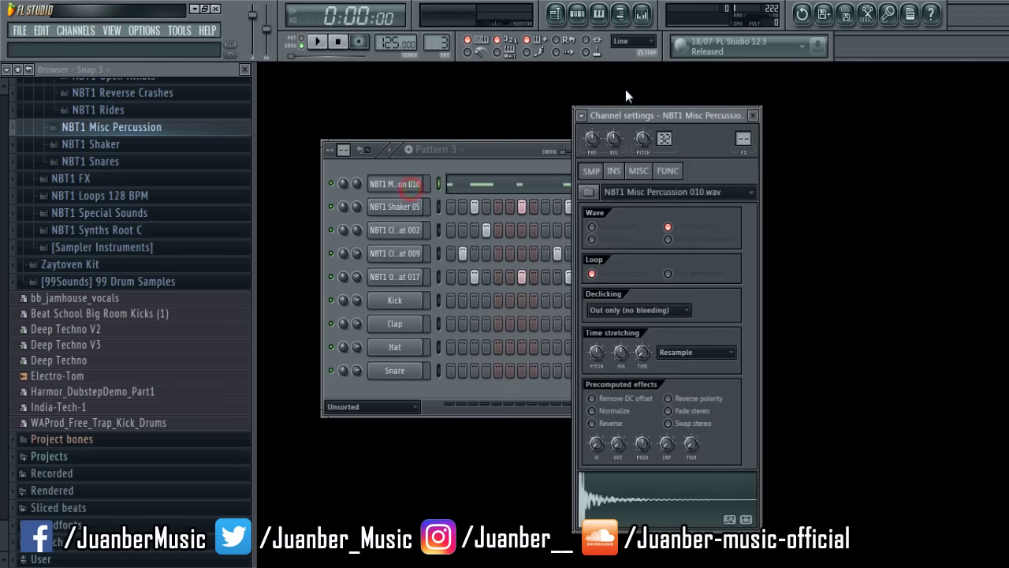
pyautogui.click(599, 13)
pyautogui.click(424, 84)
pyautogui.click(281, 332)
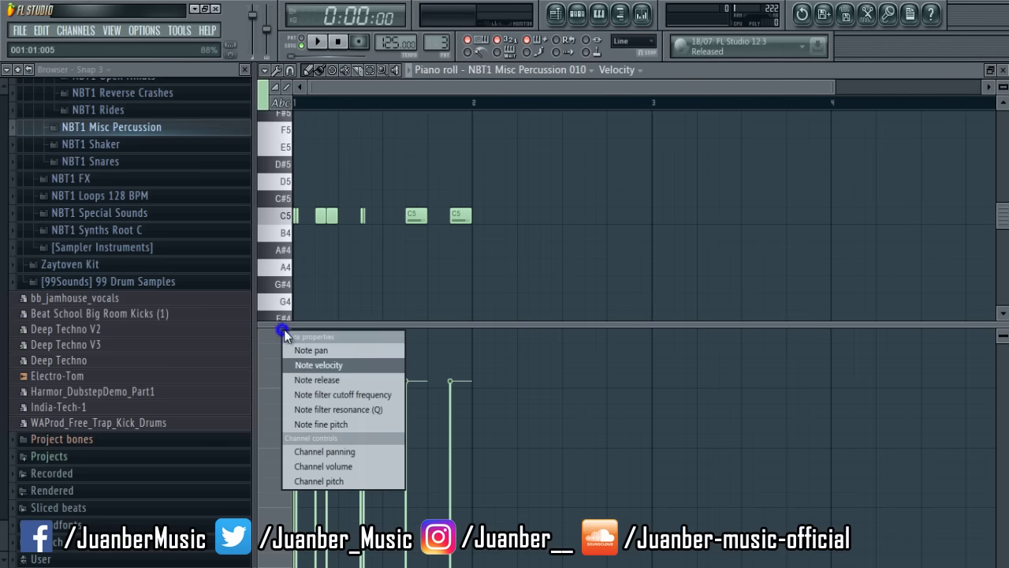
pyautogui.click(298, 350)
pyautogui.moveTo(299, 326); pyautogui.dragTo(292, 237)
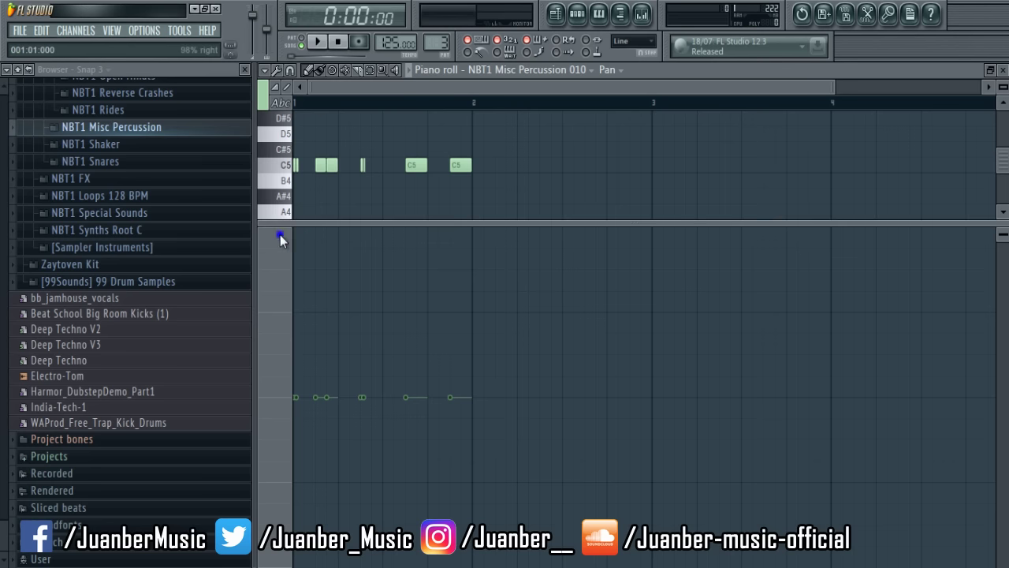
# Pan the first two percussion notes right and the remaining ones alternately left and right, and close the piano roll.
pyautogui.click(280, 234)
pyautogui.click(298, 257)
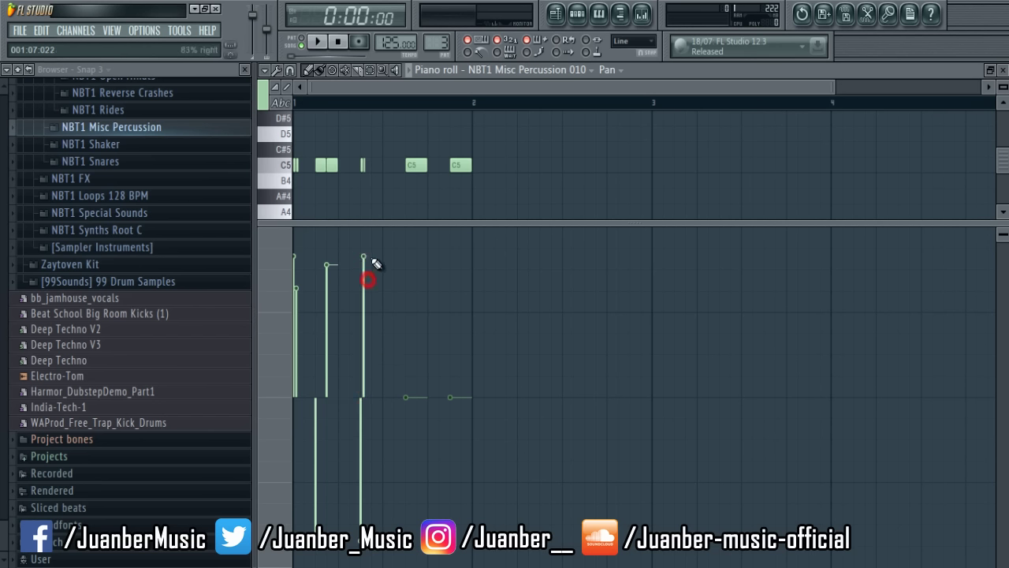
pyautogui.moveTo(454, 293); pyautogui.dragTo(457, 247)
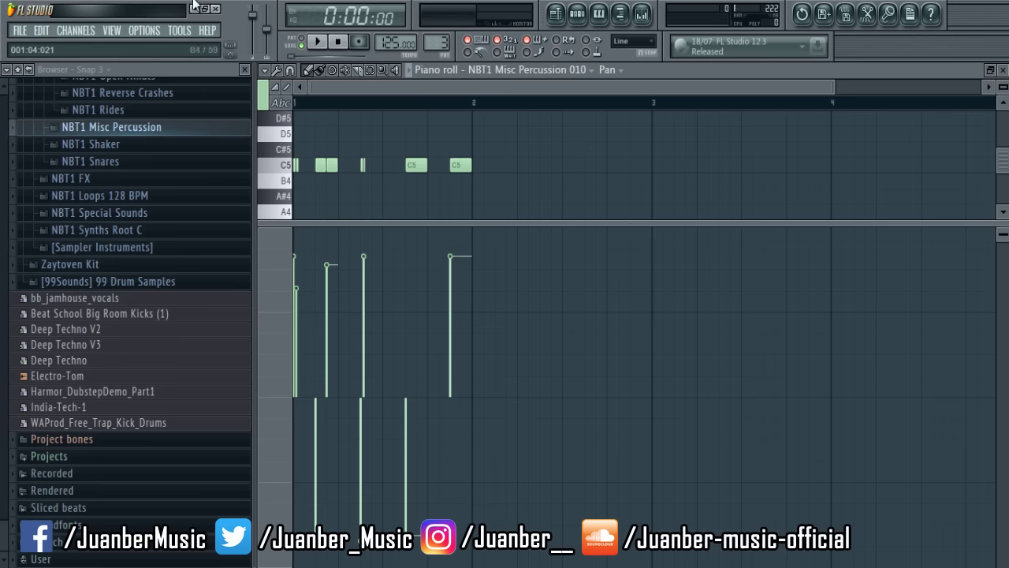
pyautogui.click(1000, 74)
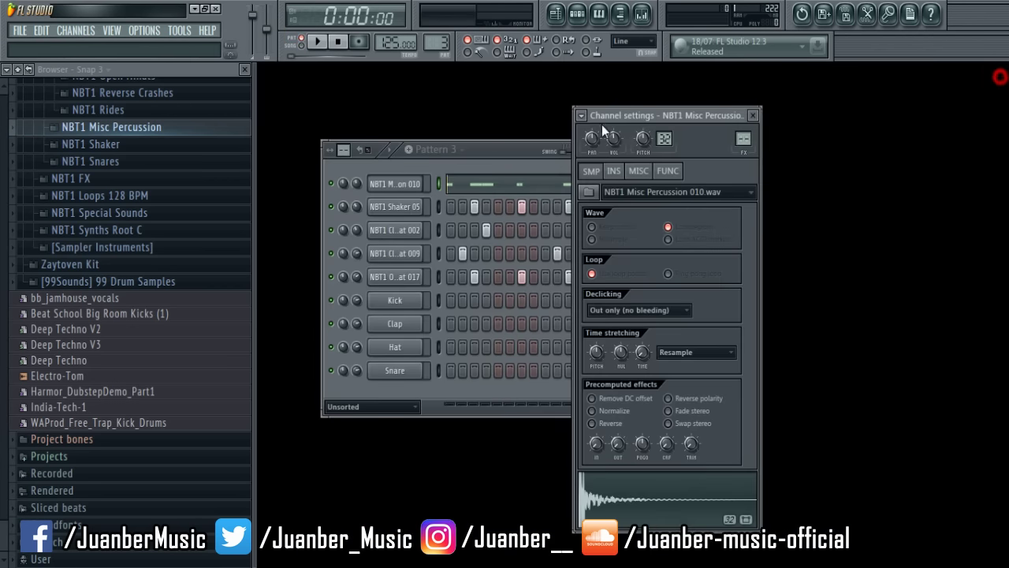
# Solo the NBT1 Misc Percussion 010 channel, adjust its volume and play it alone.
pyautogui.rightClick(351, 181)
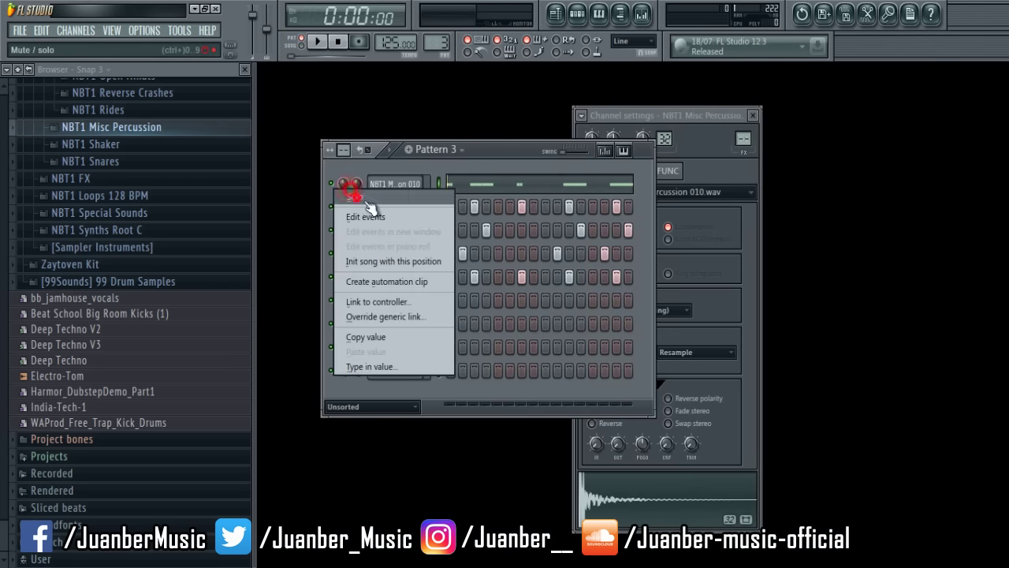
pyautogui.click(355, 197)
pyautogui.press('space')
pyautogui.moveTo(360, 184)
pyautogui.mouseDown()
pyautogui.moveTo(360, 164)
pyautogui.moveTo(359, 190)
pyautogui.mouseUp()
pyautogui.press('space')
pyautogui.click(414, 185)
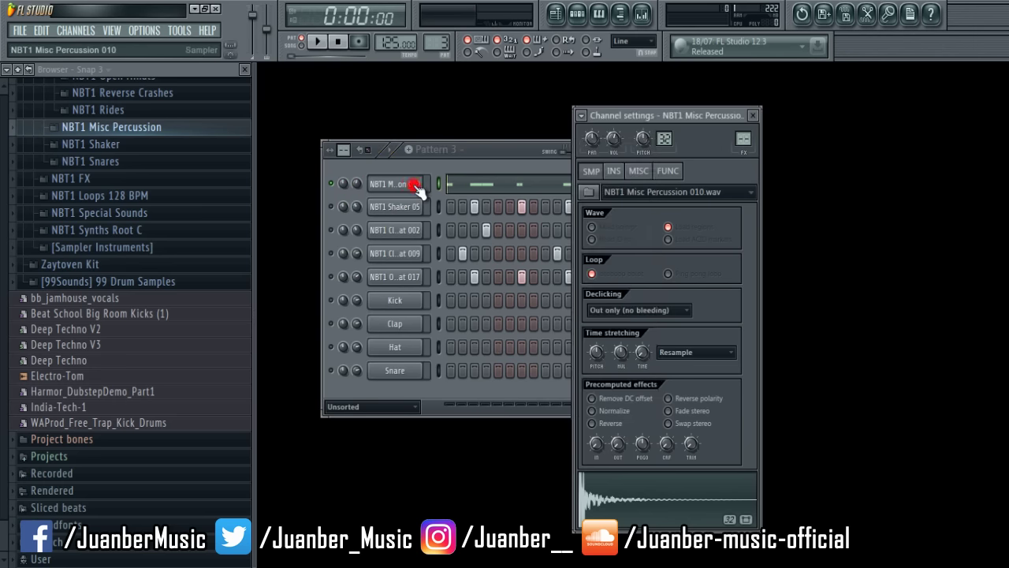
# Review the percussion notes' pan values in the piano roll during playback, and close the piano roll.
pyautogui.click(456, 183)
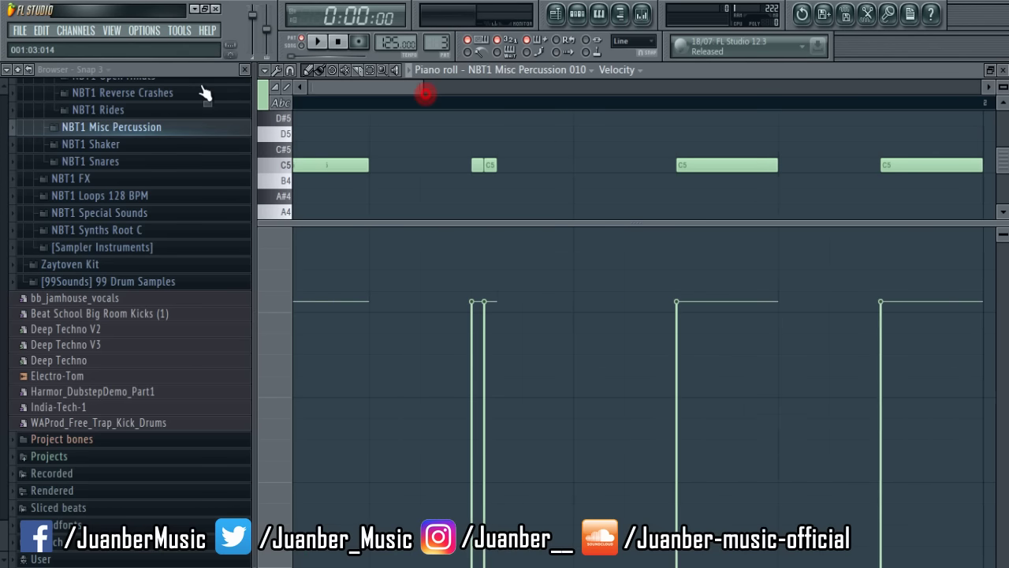
pyautogui.click(268, 236)
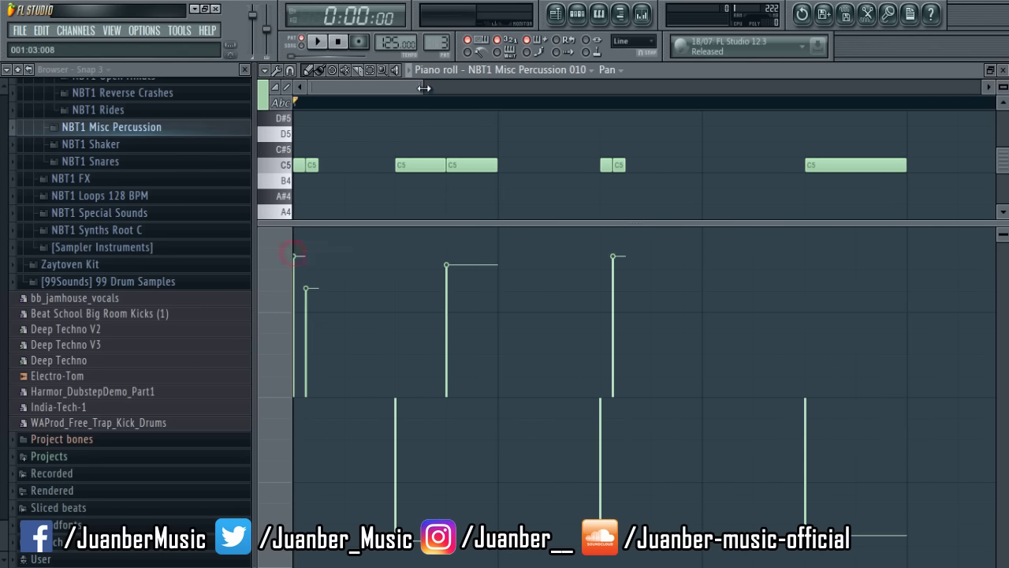
pyautogui.moveTo(425, 87); pyautogui.dragTo(808, 87)
pyautogui.press('space')
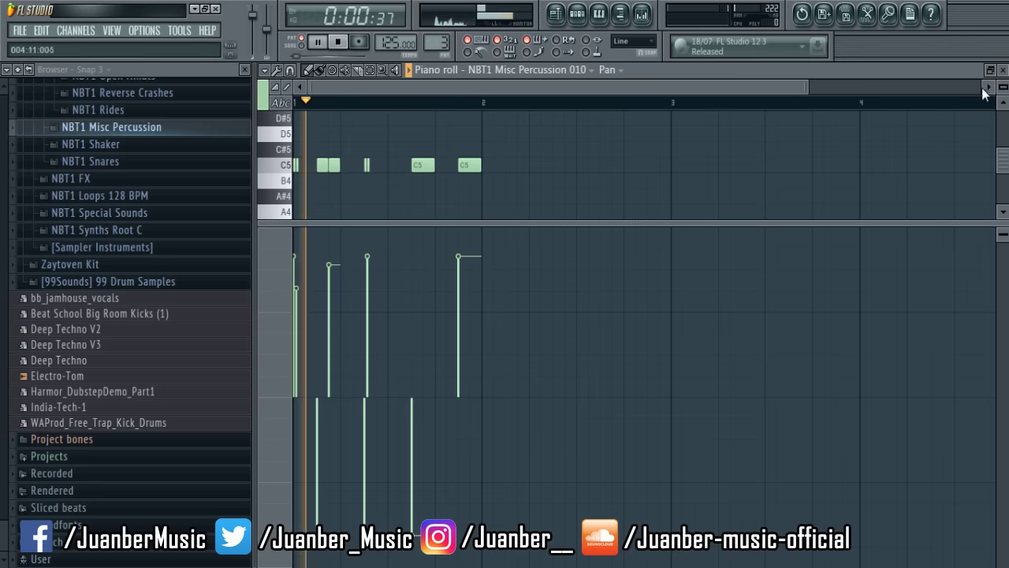
pyautogui.click(1002, 70)
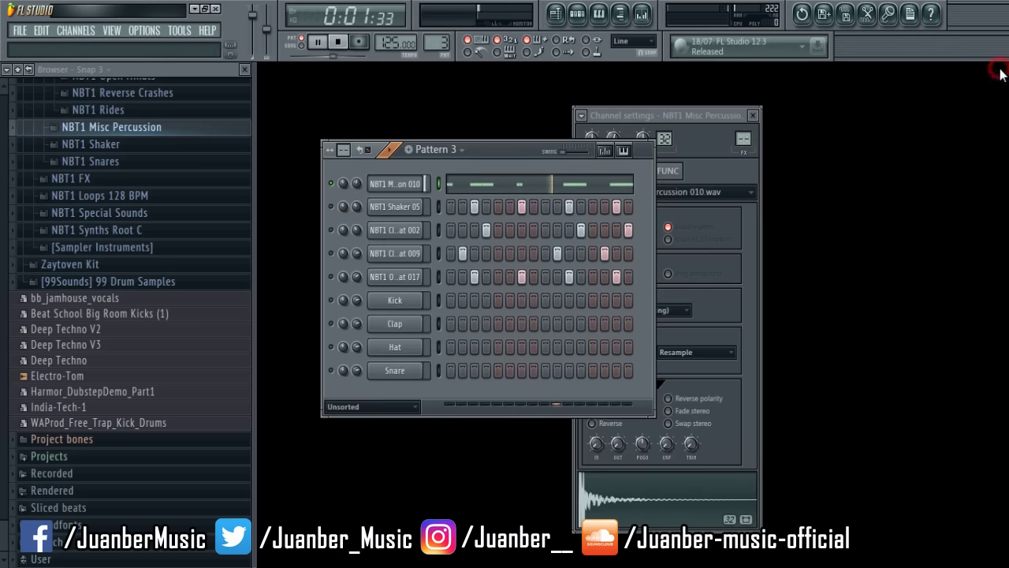
pyautogui.press('space')
# Unsolo the NBT1 Misc Percussion 010 channel and set its volume to about 49%.
pyautogui.rightClick(334, 183)
pyautogui.click(356, 197)
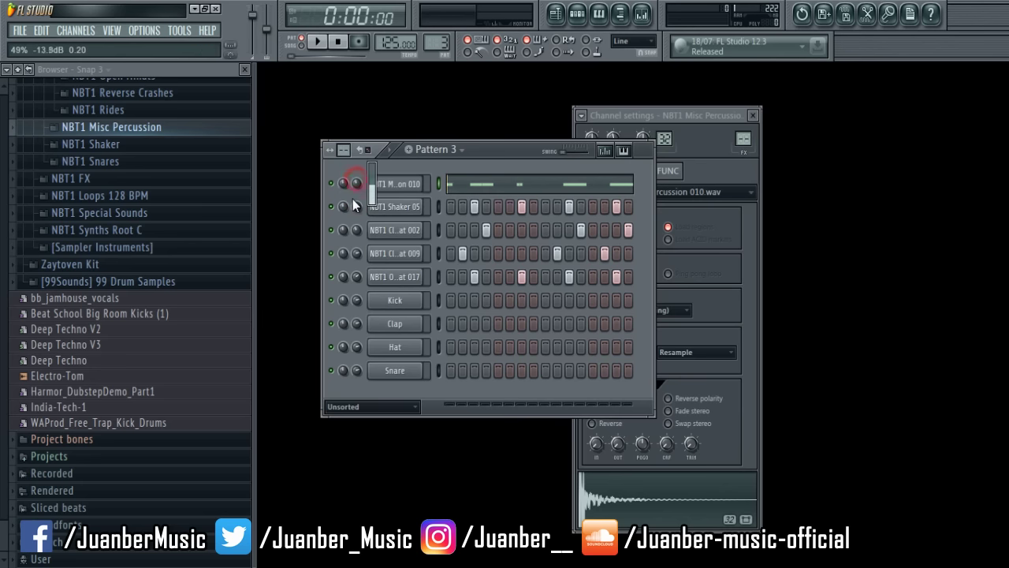
pyautogui.moveTo(353, 199); pyautogui.dragTo(352, 200)
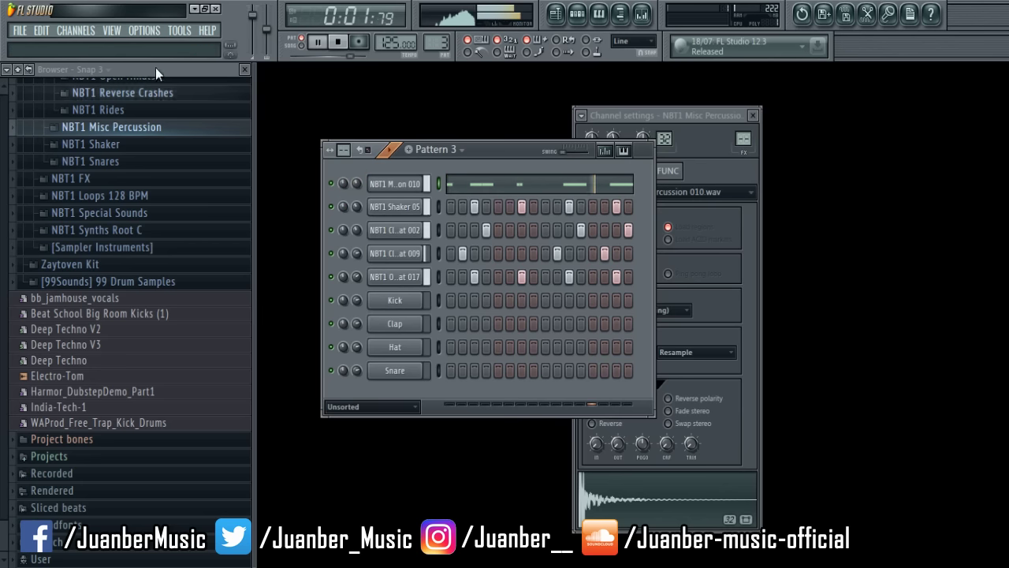
# Open the playlist and play the full arrangement.
pyautogui.click(111, 30)
pyautogui.click(120, 54)
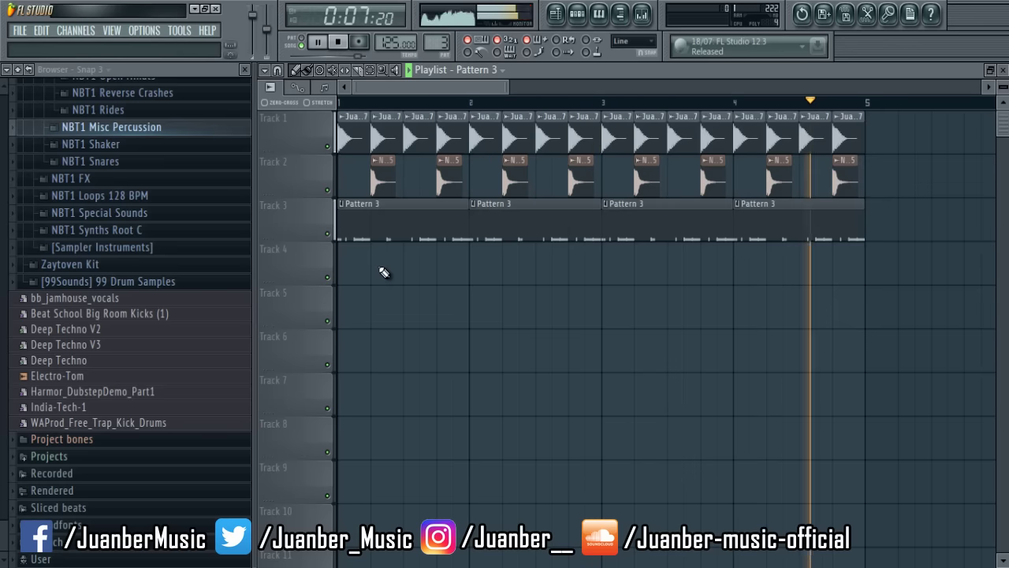
pyautogui.press('space')
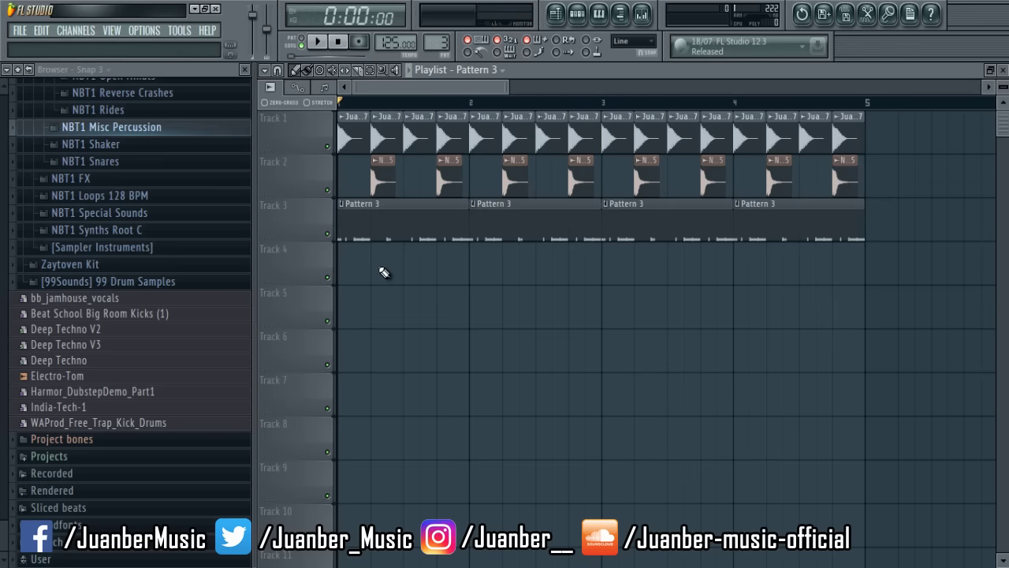
# Route the Juanber Kick 7, NBT1 Clap 15 and NBT1 Misc Percussion 010 channels to mixer inserts 1, 2 and 3.
pyautogui.doubleClick(379, 136)
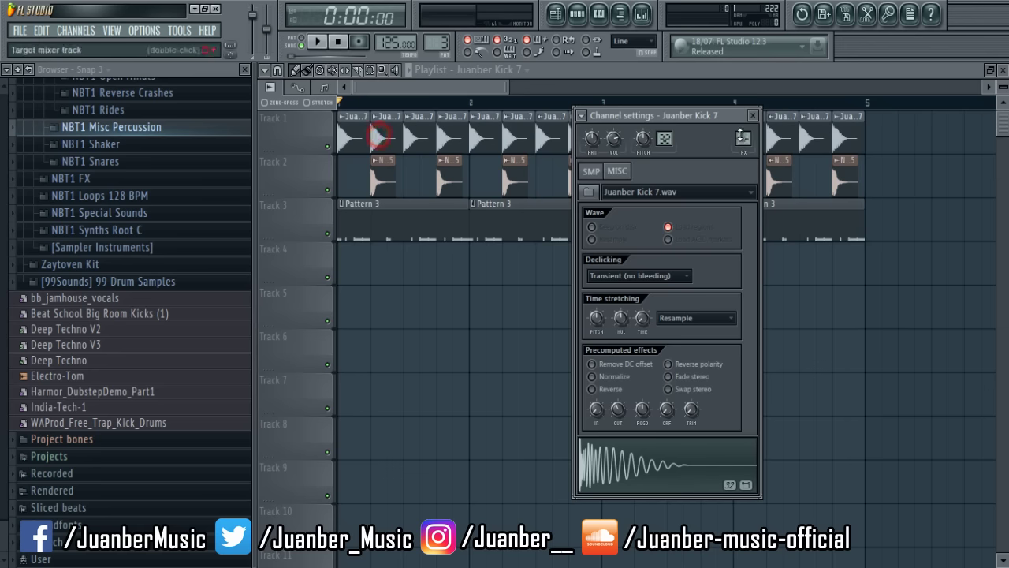
pyautogui.doubleClick(511, 180)
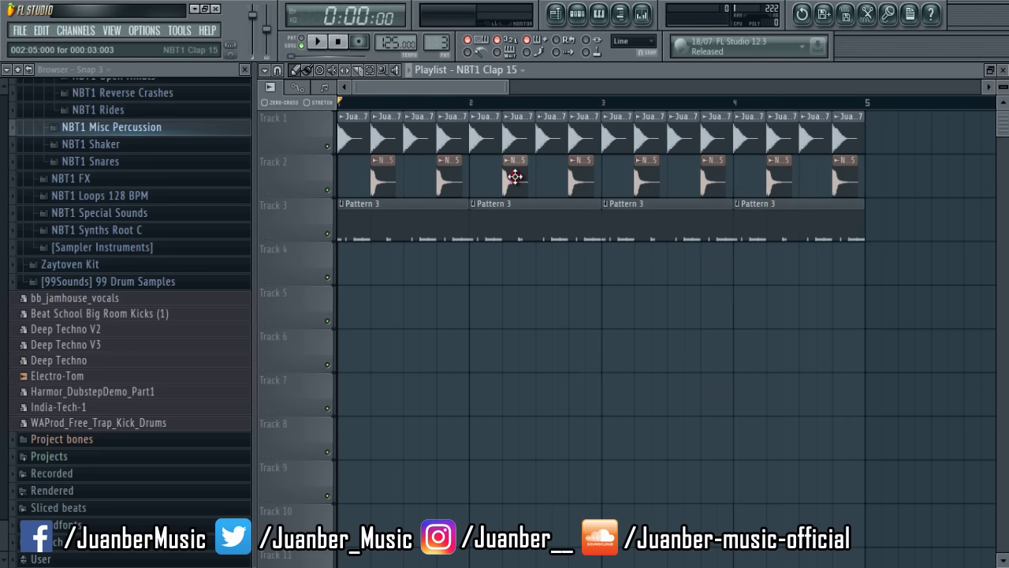
pyautogui.doubleClick(461, 223)
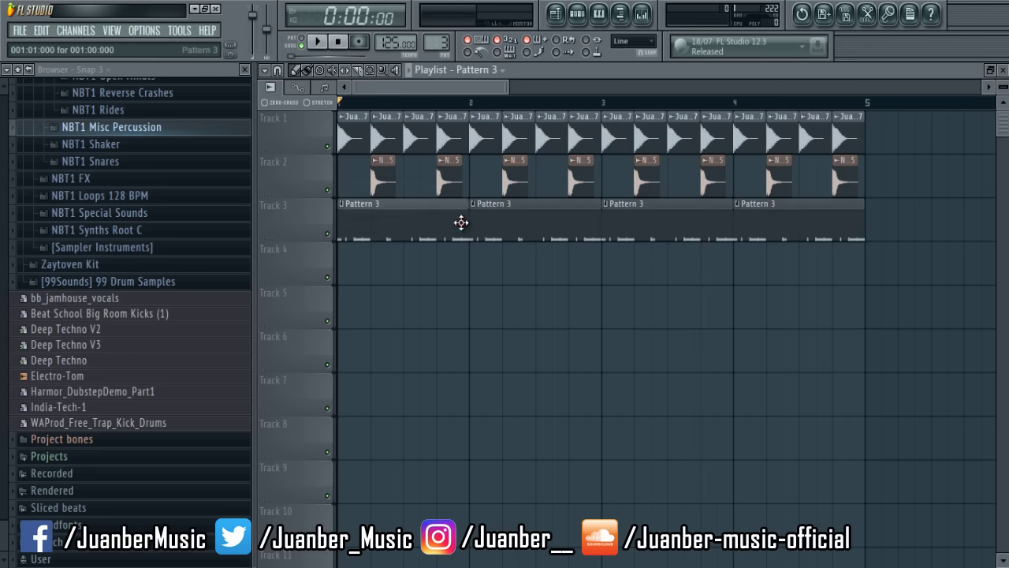
pyautogui.click(1003, 71)
pyautogui.click(416, 185)
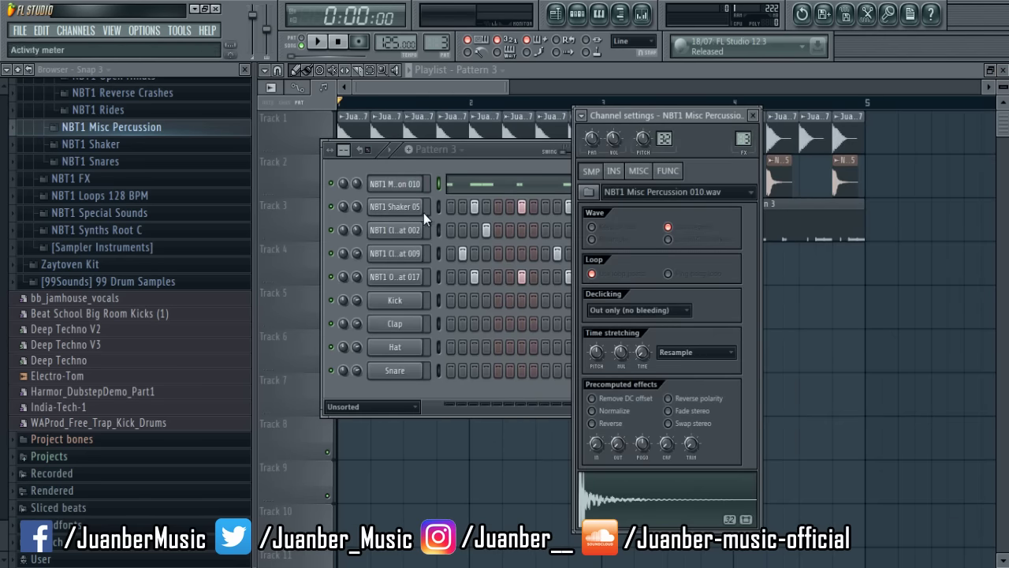
# Route NBT1 Shaker 05, Closed Hihat 002, Closed Hihat 009 and Open Hihat 017 to mixer inserts 4, 5, 6 and 7.
pyautogui.click(409, 208)
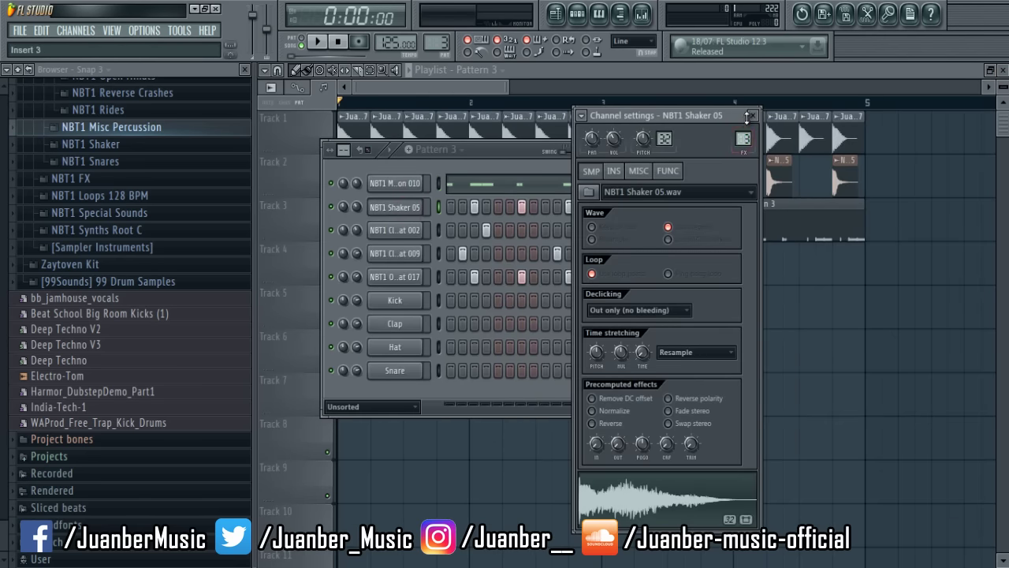
pyautogui.click(413, 230)
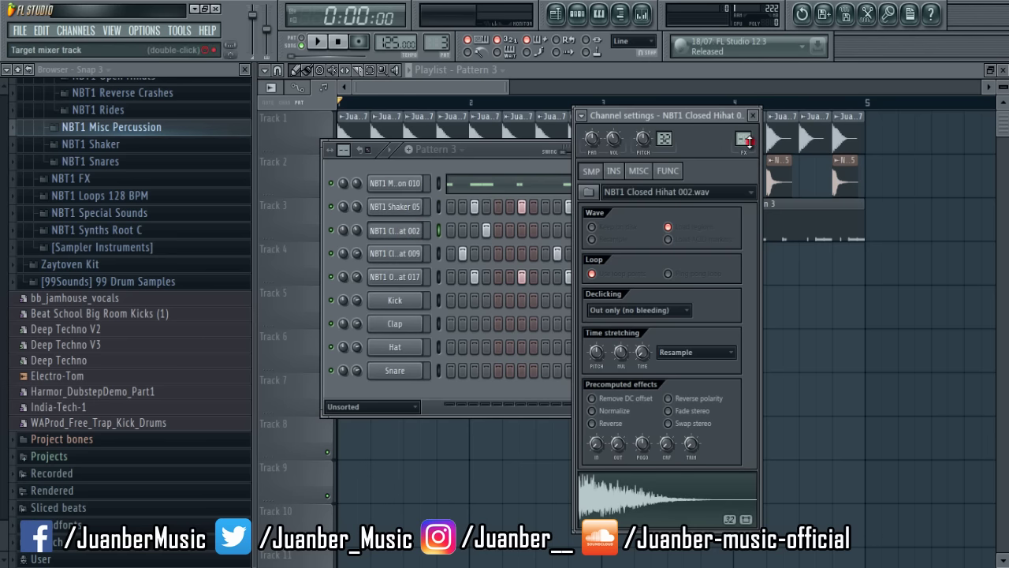
pyautogui.click(409, 254)
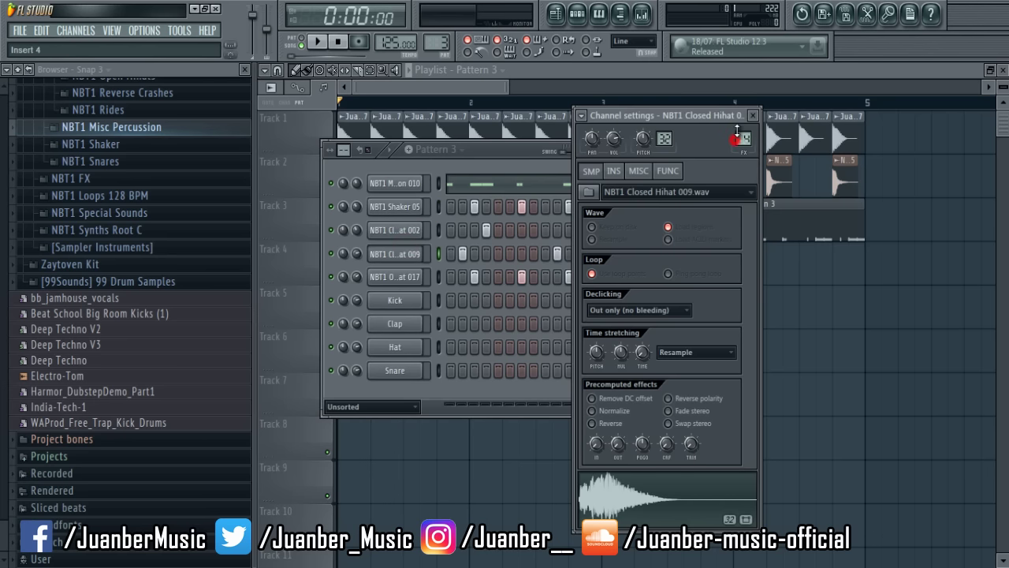
pyautogui.click(390, 281)
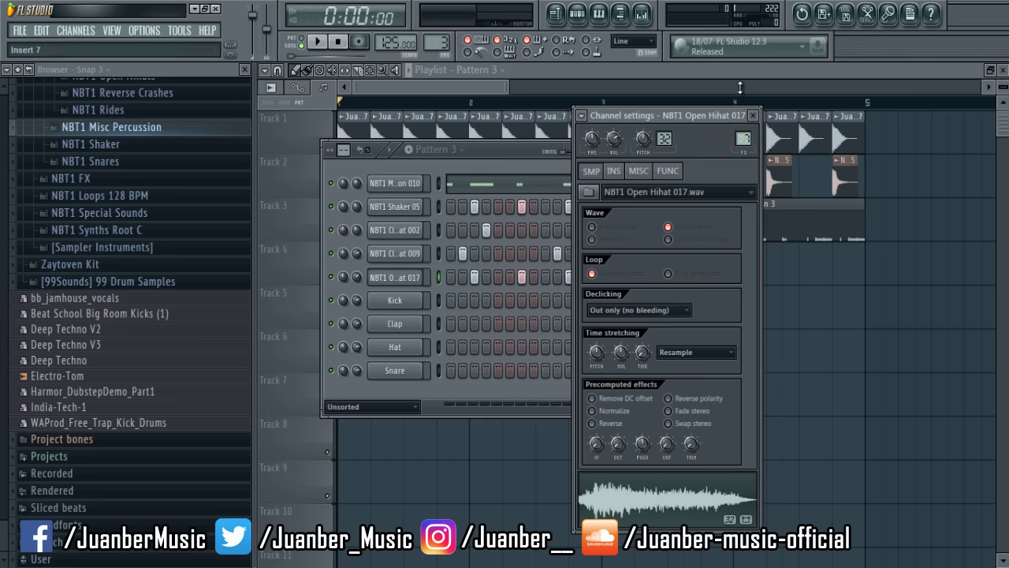
# Open the mixer and close the browser to make room for it.
pyautogui.click(111, 30)
pyautogui.click(118, 98)
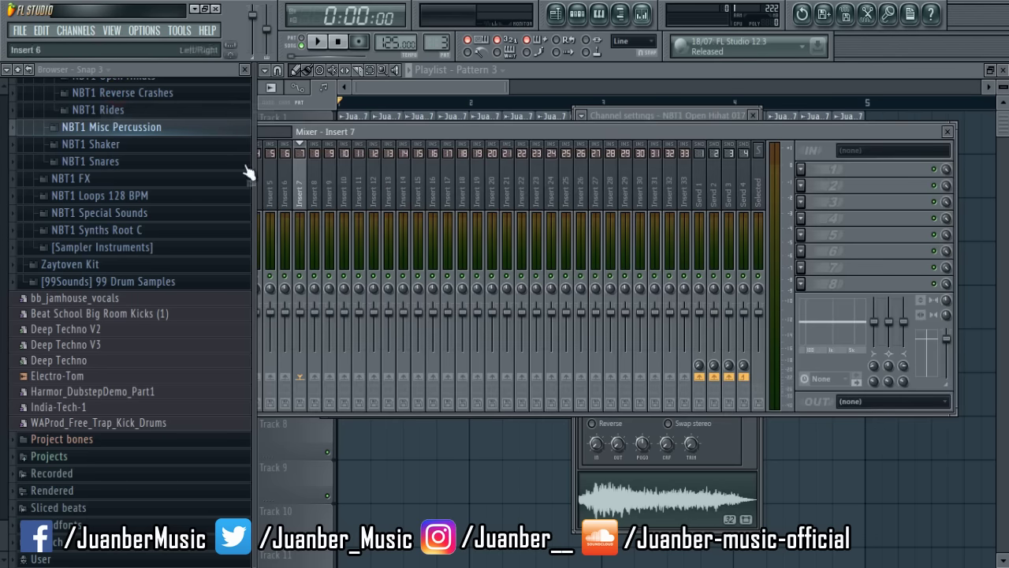
pyautogui.click(245, 69)
pyautogui.press('F6')
# Play the arrangement and solo mixer inserts 1 and 2 in turn to hear the kick and the clap.
pyautogui.press('space')
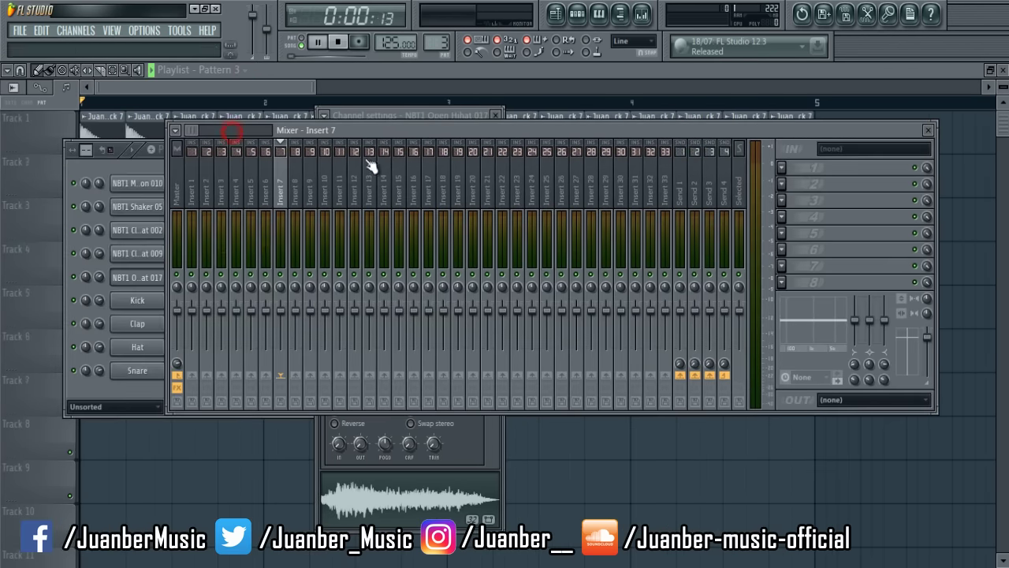
pyautogui.click(190, 197)
pyautogui.rightClick(190, 273)
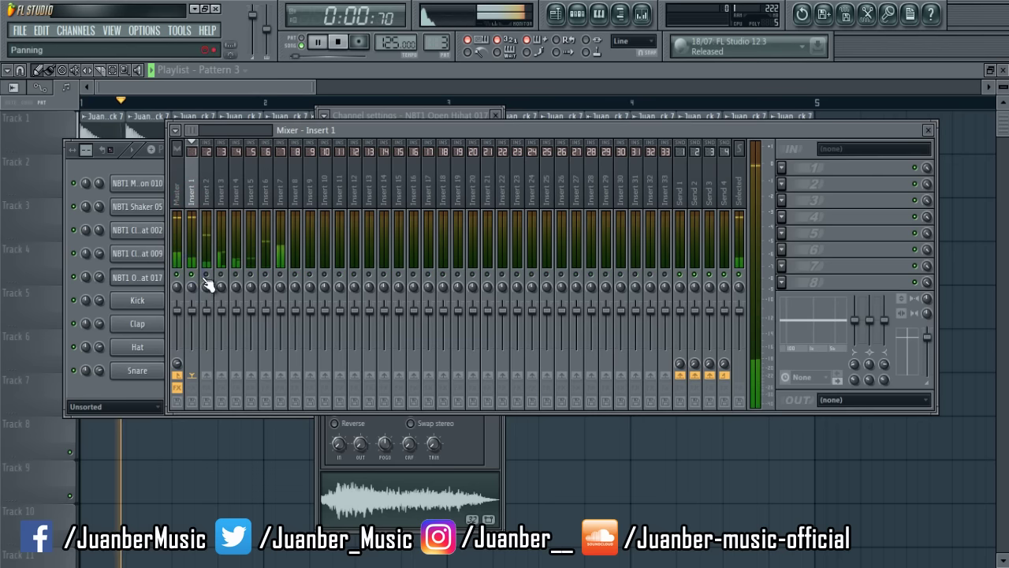
pyautogui.rightClick(205, 274)
pyautogui.press('space')
# Add Fruity Reeverb 2 to the first effect slot of mixer insert 2 and reposition its window.
pyautogui.click(207, 183)
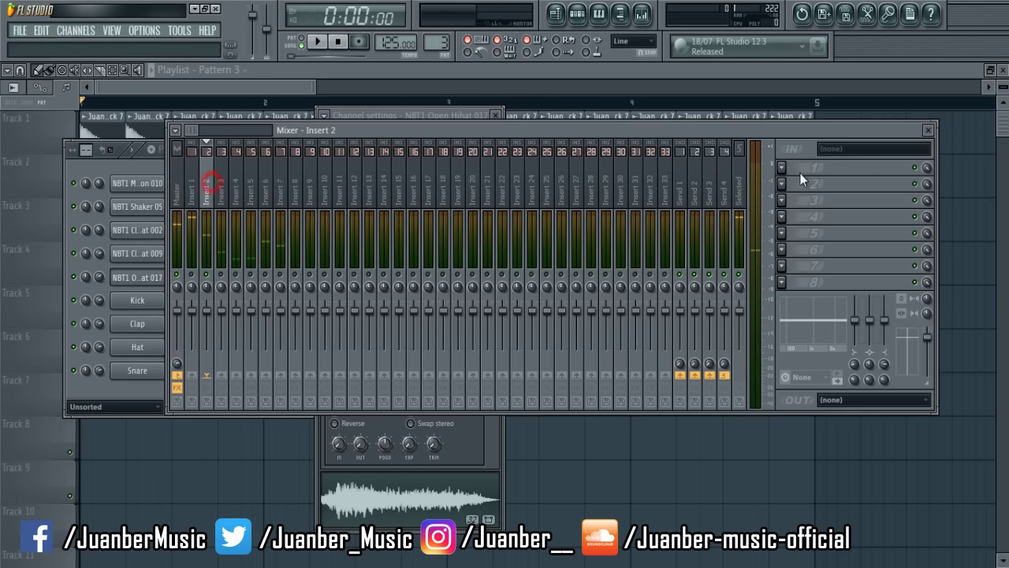
pyautogui.click(779, 168)
pyautogui.click(815, 272)
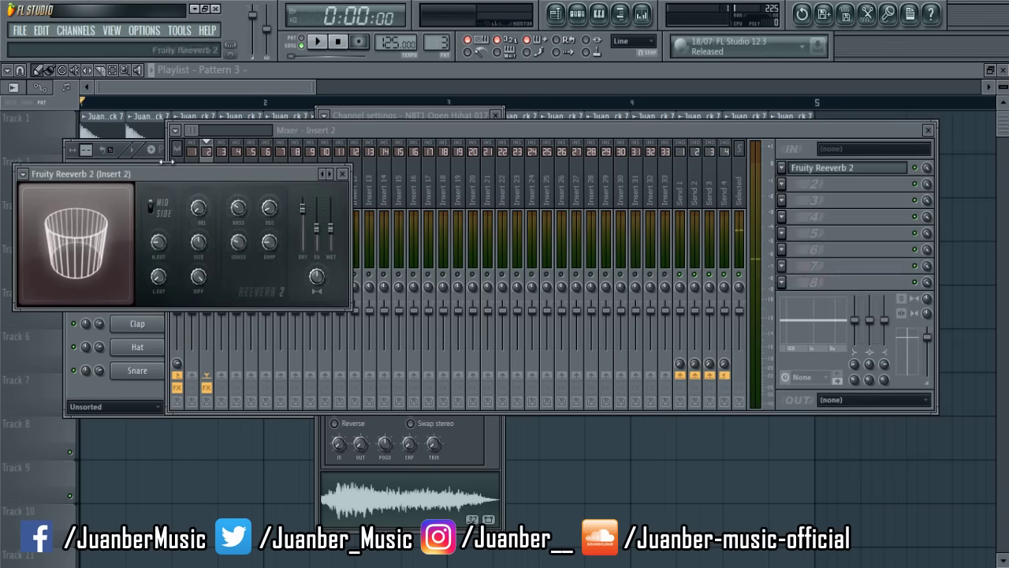
pyautogui.moveTo(217, 168); pyautogui.dragTo(267, 154)
# Adjust the decay and lower the wet level of insert 2's reverb during playback, and close the plug-in window.
pyautogui.click(323, 192)
pyautogui.press('space')
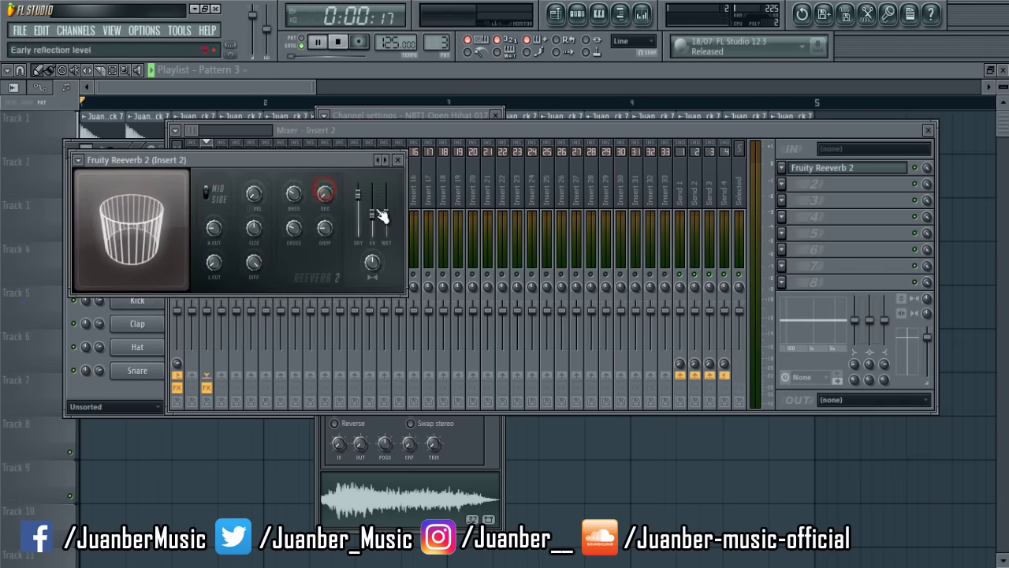
pyautogui.moveTo(384, 218); pyautogui.dragTo(387, 243)
pyautogui.click(325, 197)
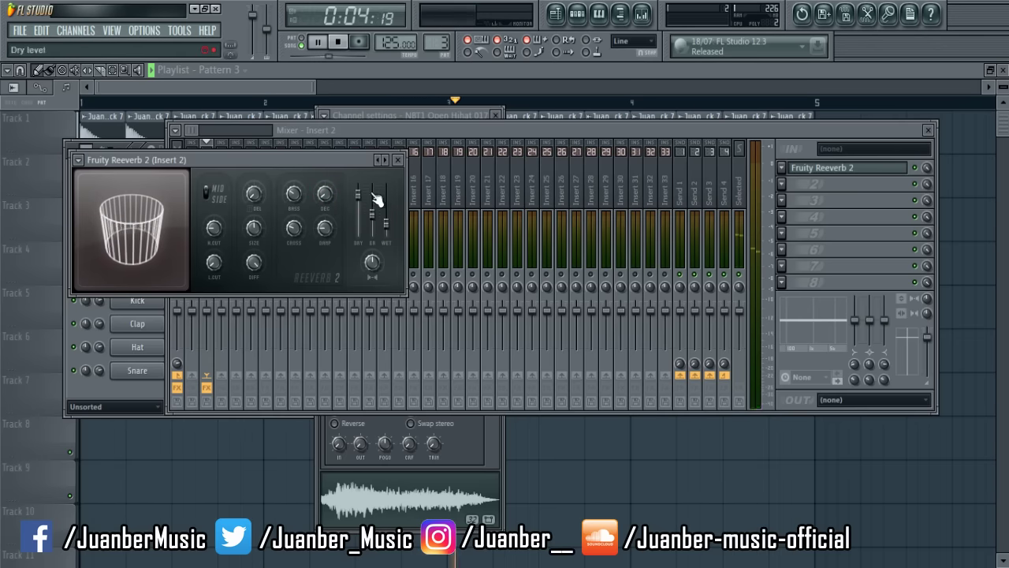
pyautogui.click(397, 159)
pyautogui.press('space')
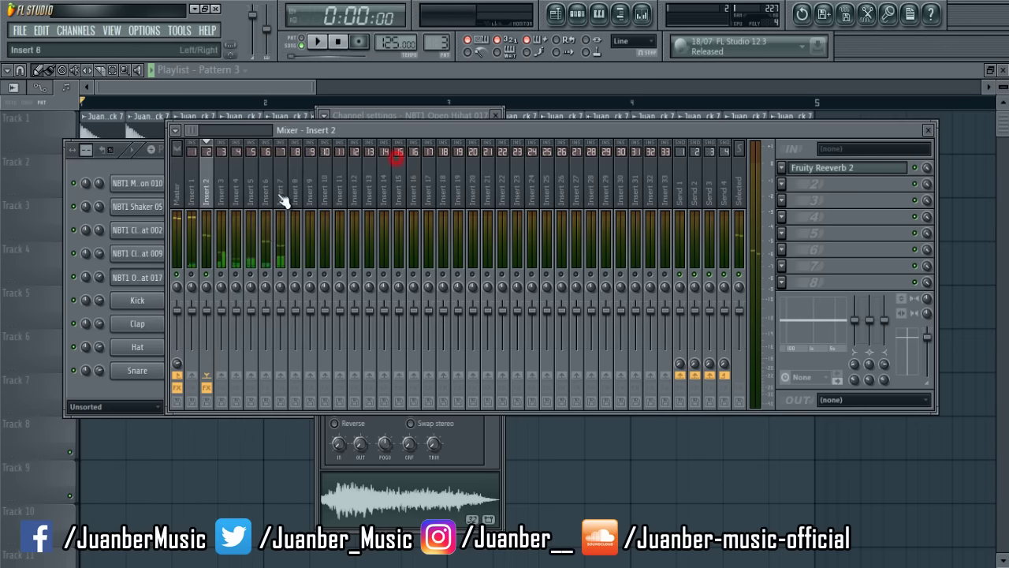
# Add Fruity Reeverb 2 to mixer insert 3, set its wet level to about 38%, play the result and close the plug-in window.
pyautogui.click(226, 201)
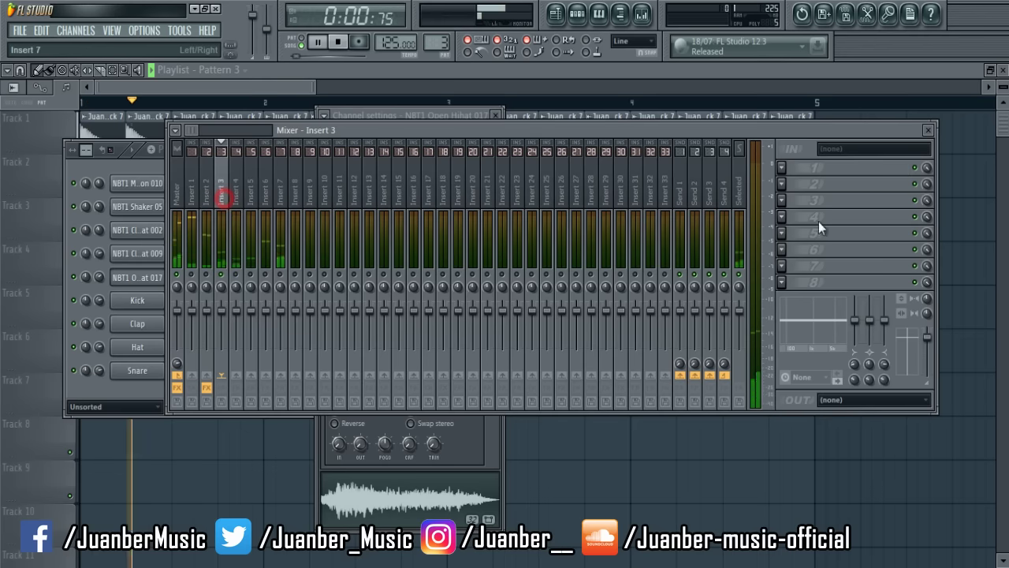
pyautogui.click(783, 169)
pyautogui.click(826, 282)
pyautogui.click(332, 235)
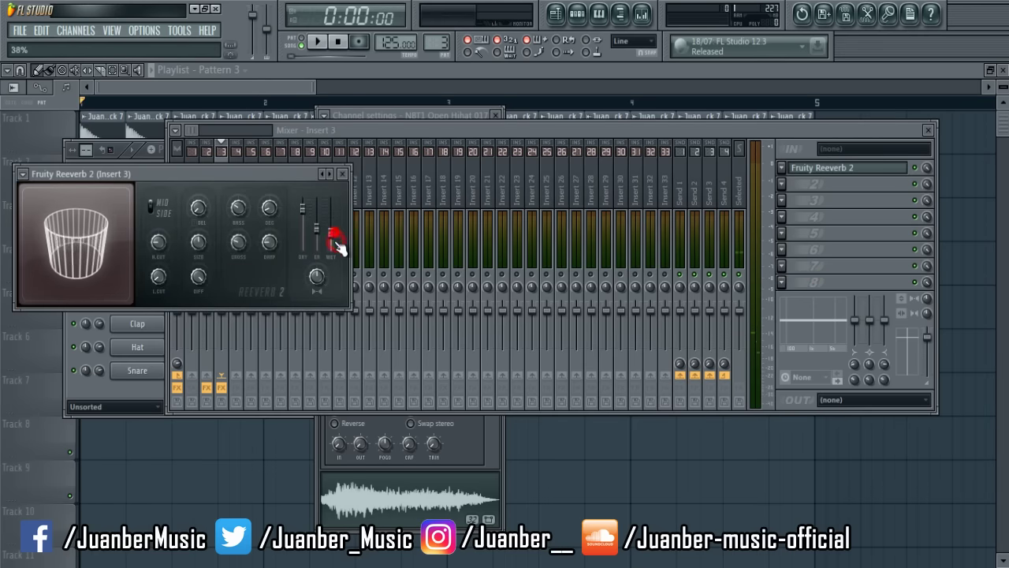
pyautogui.press('space')
pyautogui.click(343, 175)
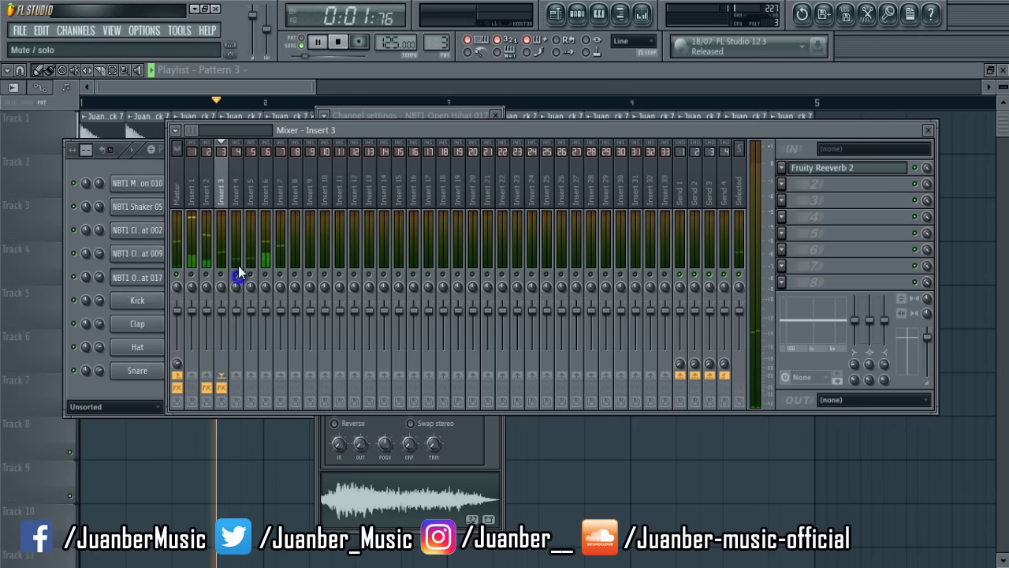
pyautogui.press('space')
# Add Fruity Reeverb 2 to mixer insert 4, play the arrangement with it and close the plug-in window.
pyautogui.click(233, 199)
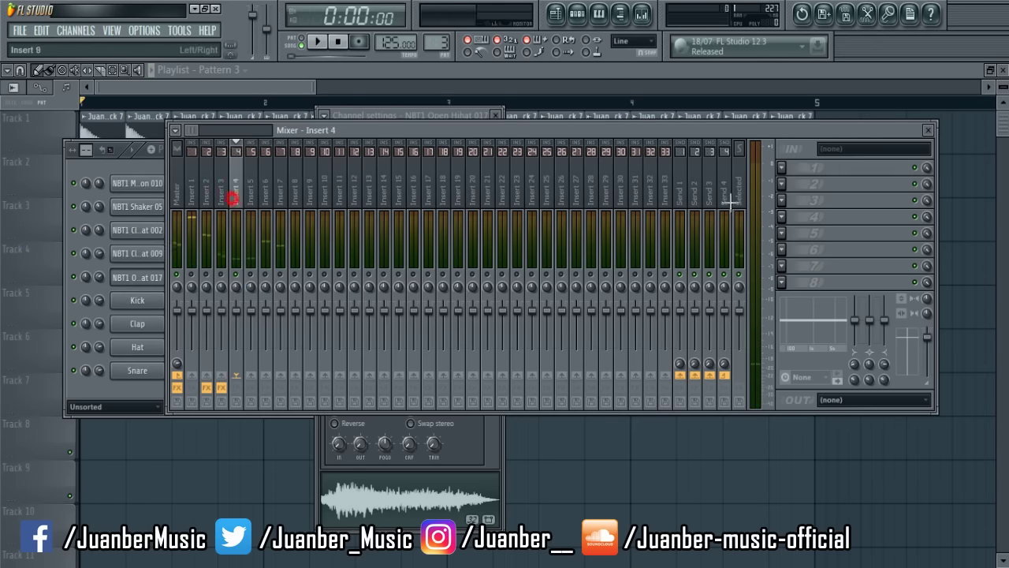
pyautogui.click(783, 167)
pyautogui.click(778, 271)
pyautogui.press('space')
pyautogui.click(325, 251)
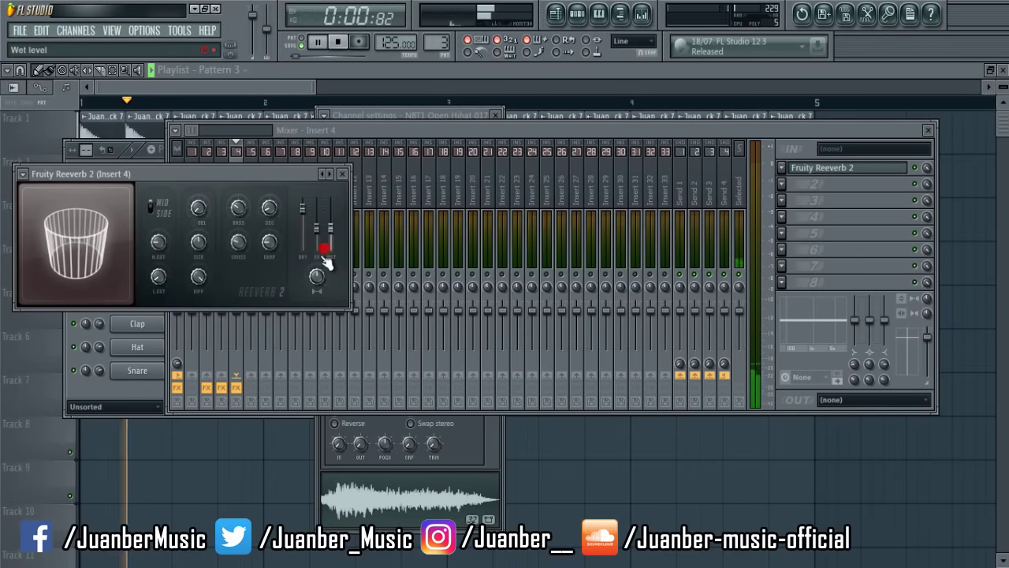
pyautogui.click(342, 173)
pyautogui.press('space')
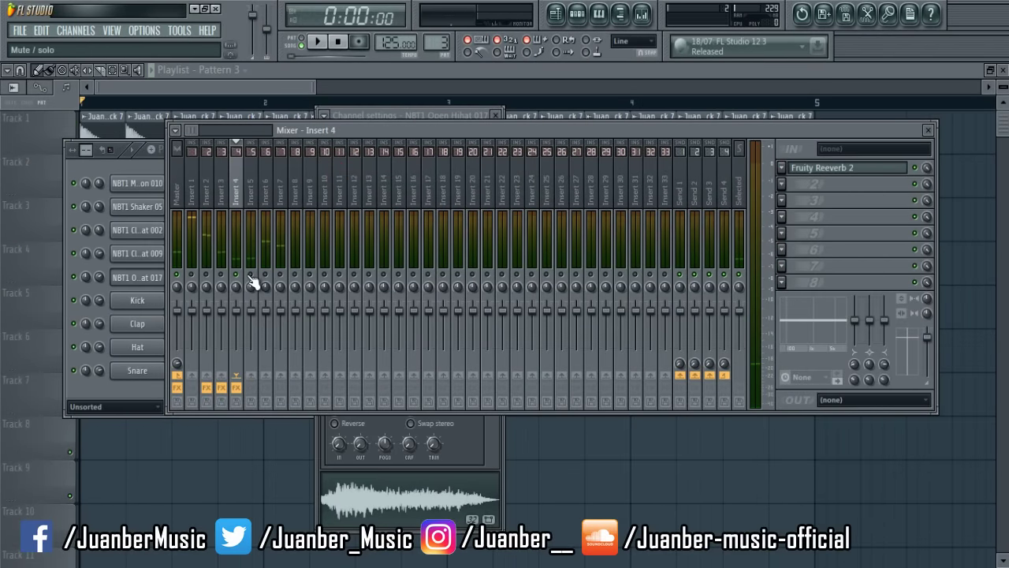
# Add Fruity Reeverb 2 to mixer insert 5, play the arrangement, and set the reverb's wet level to about 33%.
pyautogui.click(249, 198)
pyautogui.press('space')
pyautogui.click(783, 167)
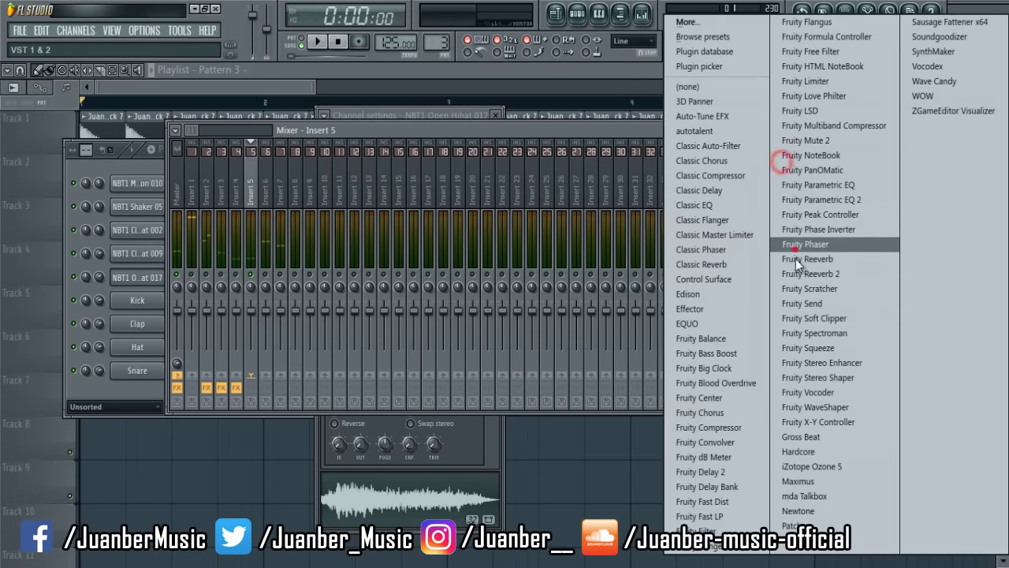
pyautogui.click(797, 273)
pyautogui.press('space')
pyautogui.click(339, 174)
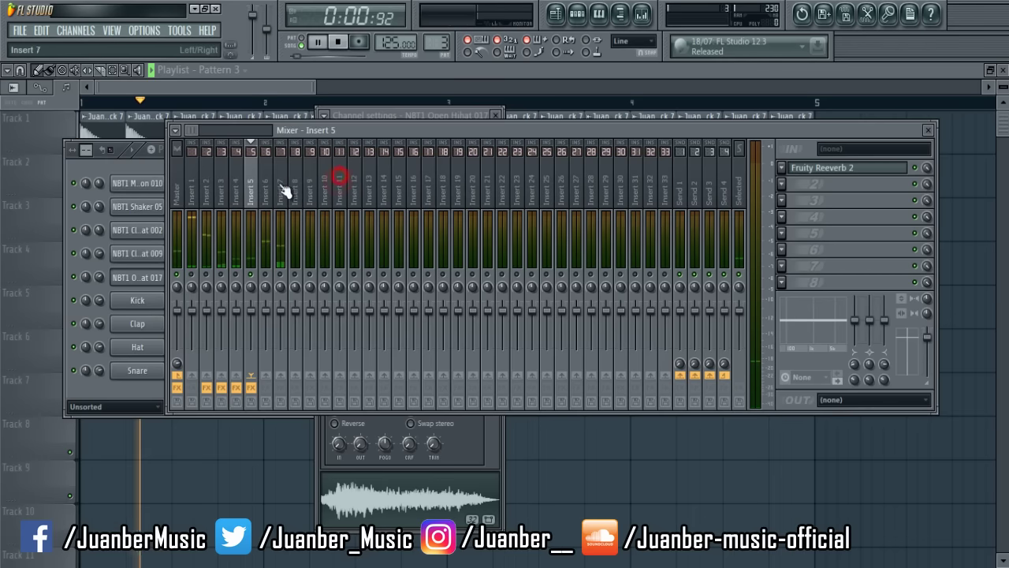
pyautogui.click(796, 167)
pyautogui.press('space')
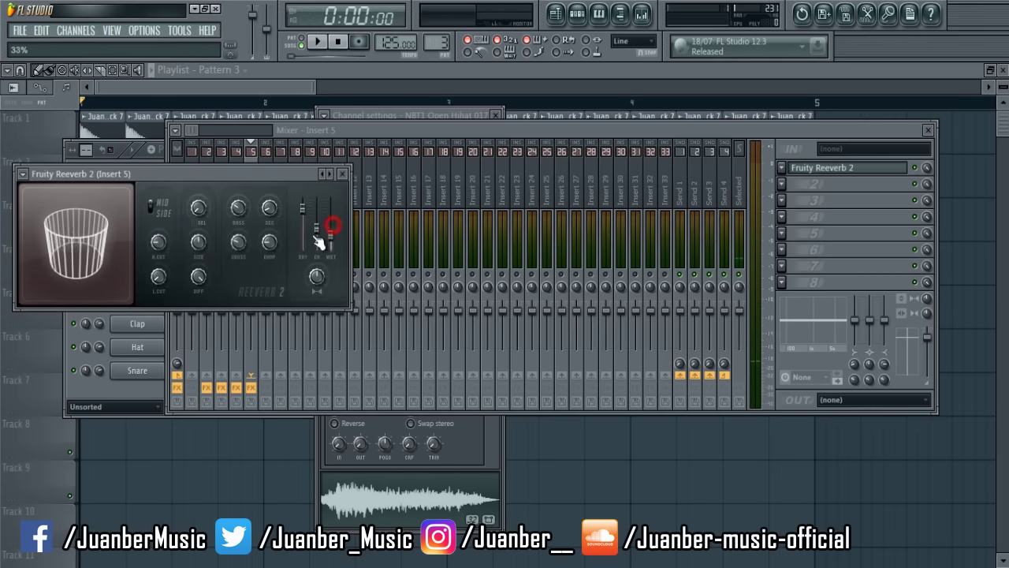
# Close insert 5's reverb window and slightly lower the volume of mixer insert 6 during playback.
pyautogui.press('space')
pyautogui.click(342, 173)
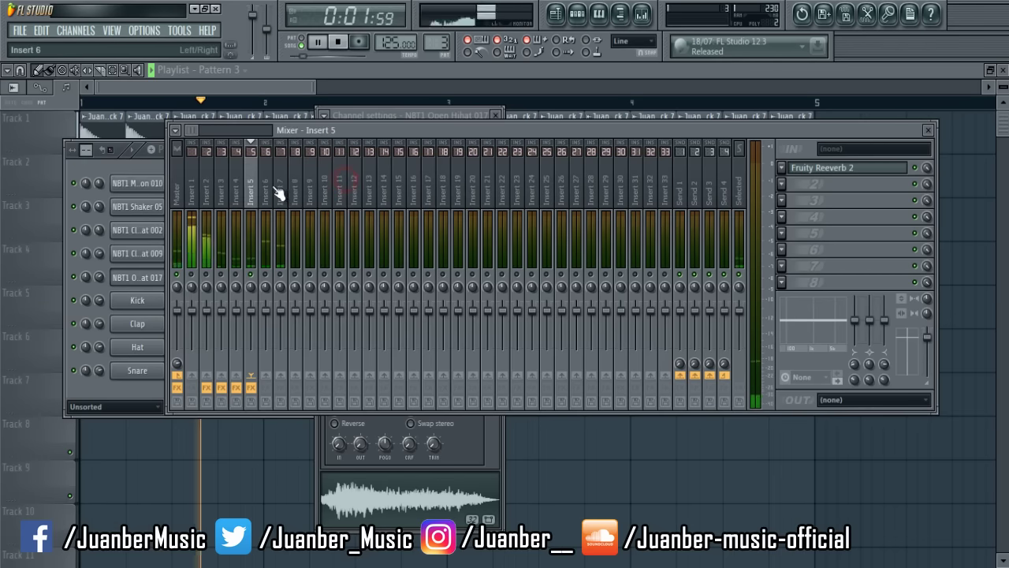
pyautogui.click(268, 187)
pyautogui.press('space')
pyautogui.press('space')
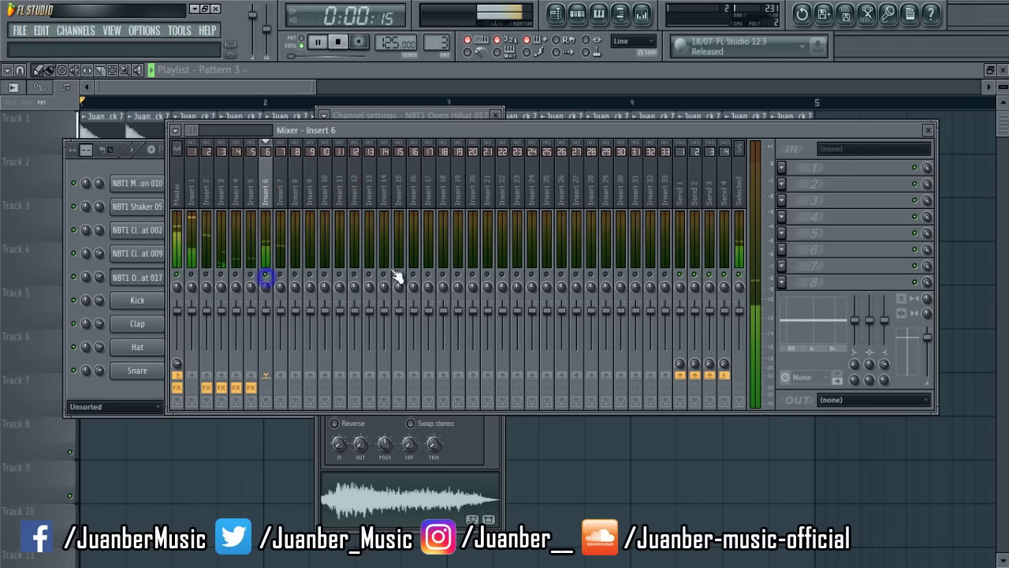
pyautogui.click(266, 314)
pyautogui.moveTo(267, 339); pyautogui.dragTo(262, 314)
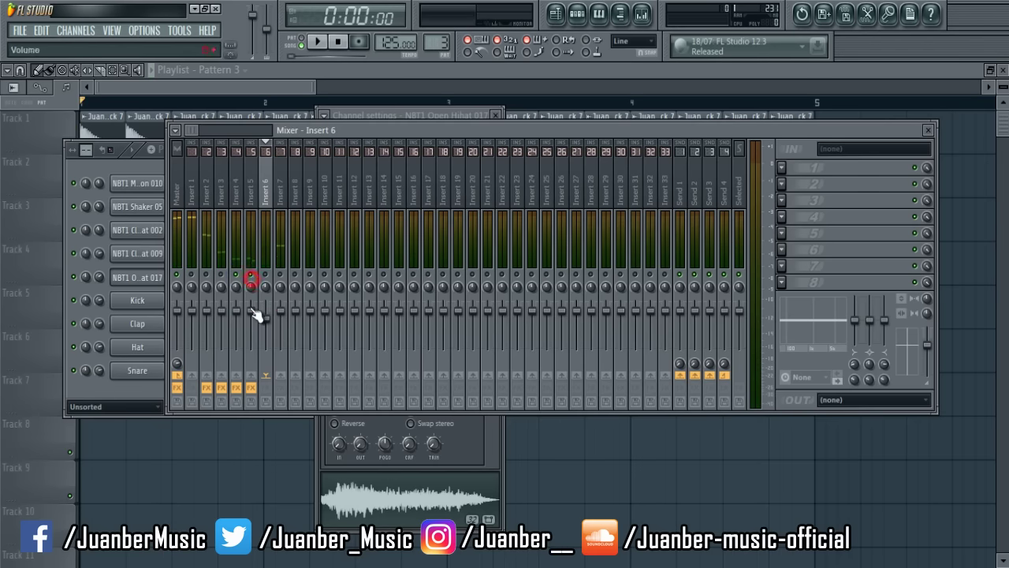
# Slightly raise the volumes of mixer inserts 5 and 4 while playing the arrangement.
pyautogui.click(252, 312)
pyautogui.click(239, 310)
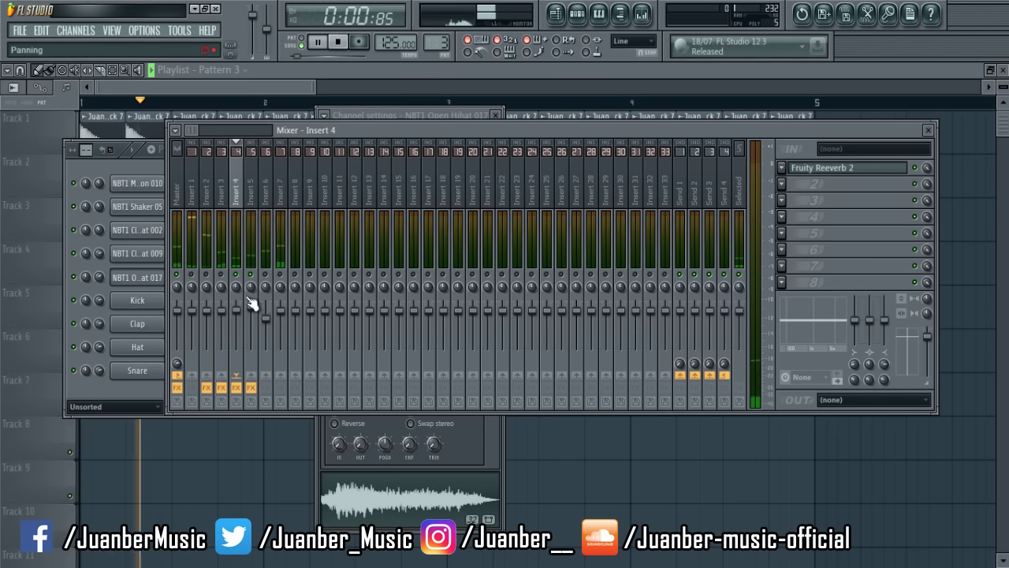
pyautogui.click(252, 304)
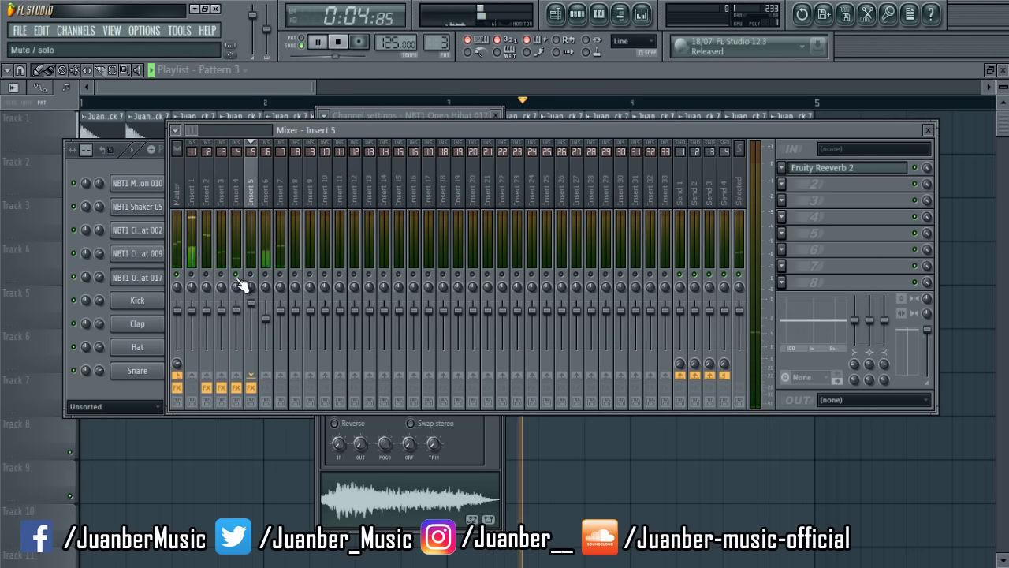
pyautogui.press('space')
pyautogui.click(237, 311)
pyautogui.press('space')
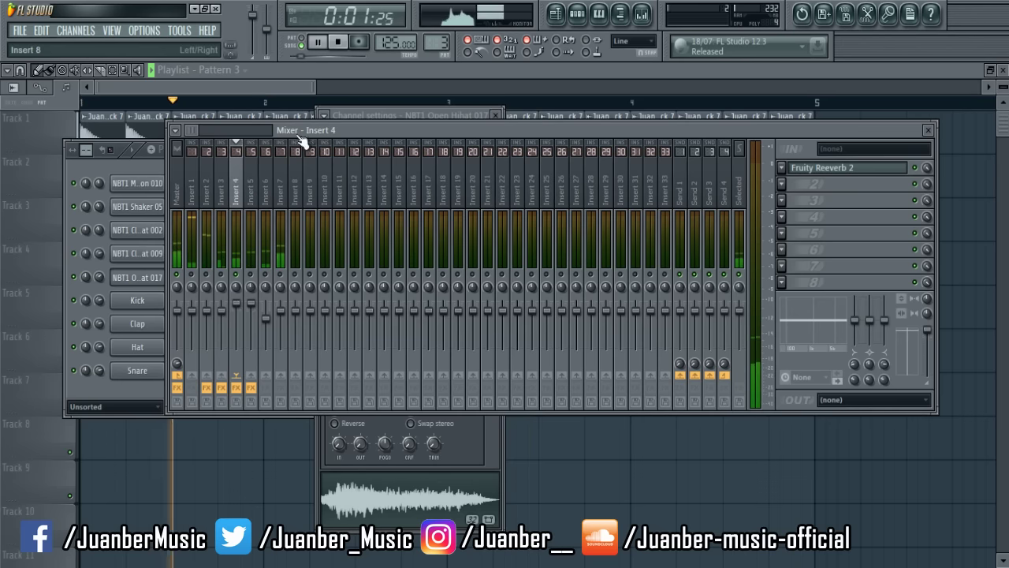
# Check which mixer insert the percussion, shaker, closed hi-hat and open hi-hat channels are routed to.
pyautogui.click(298, 199)
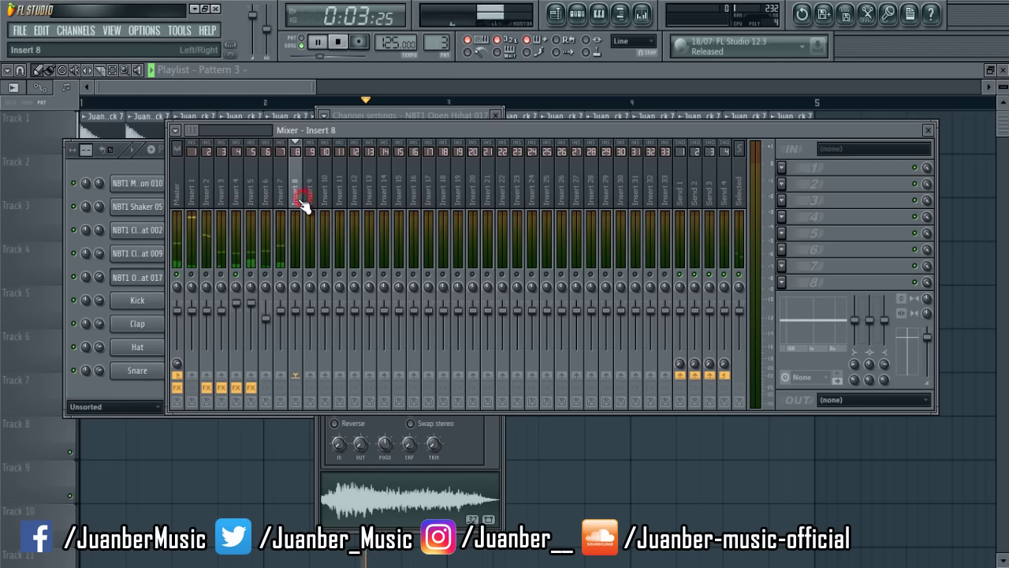
pyautogui.click(129, 172)
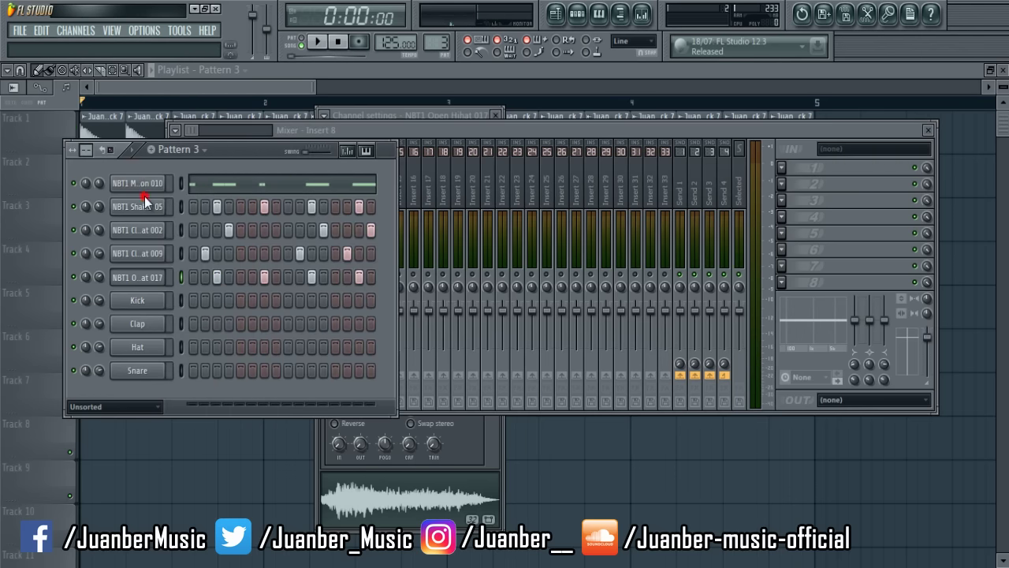
pyautogui.click(141, 187)
pyautogui.click(570, 132)
pyautogui.press('space')
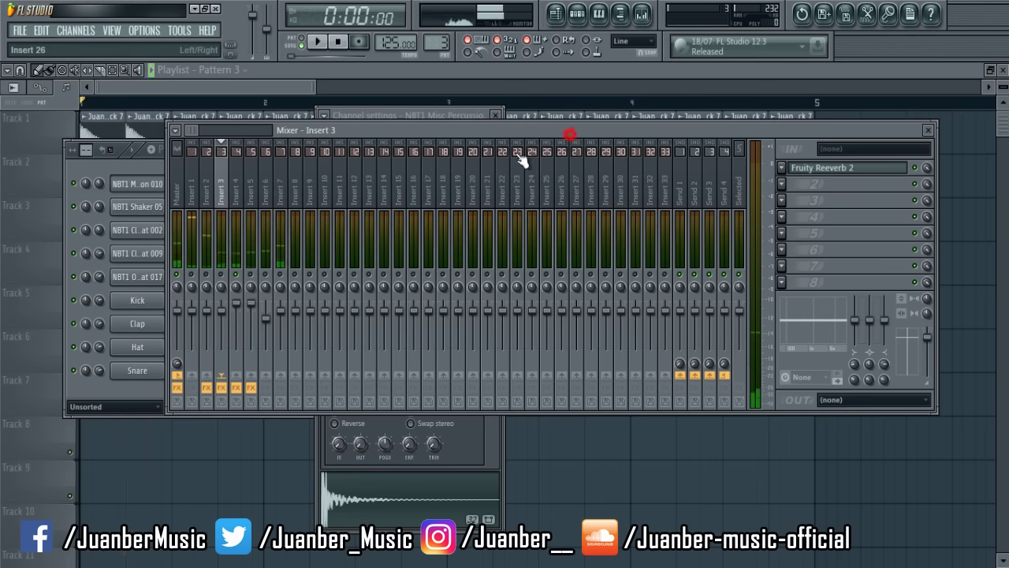
pyautogui.press('space')
pyautogui.press('space')
pyautogui.click(144, 207)
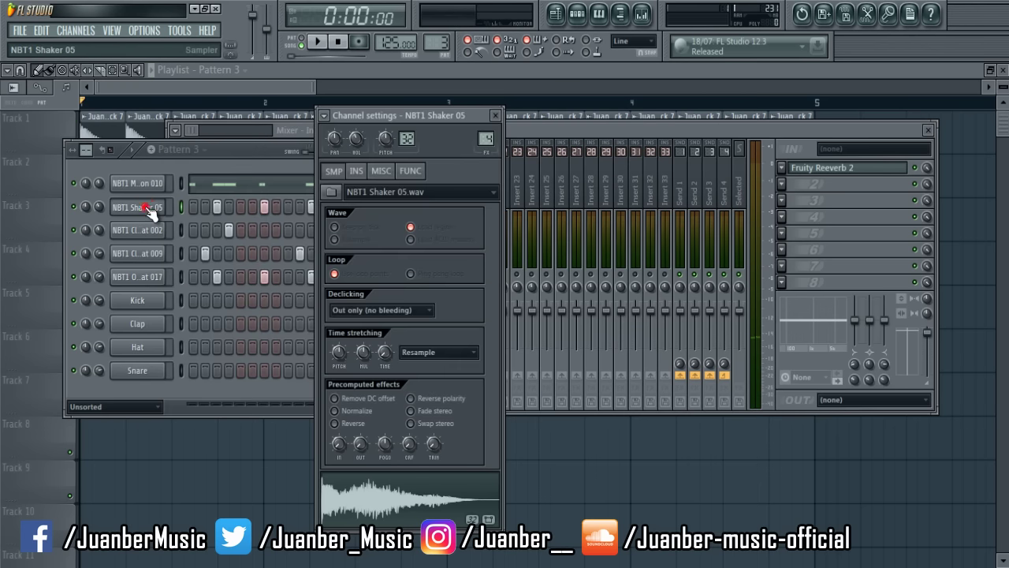
pyautogui.click(147, 229)
pyautogui.click(150, 253)
pyautogui.click(150, 276)
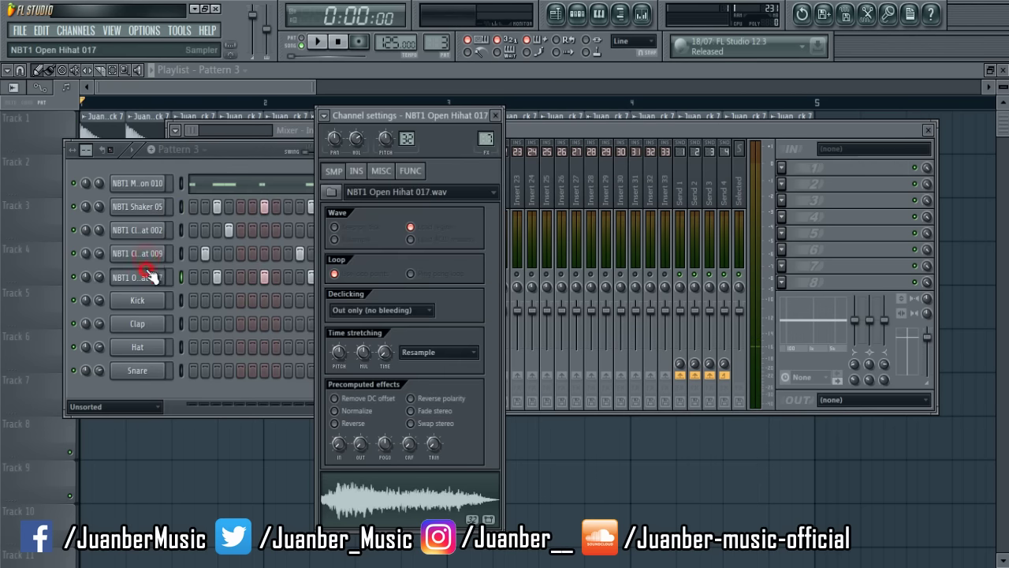
pyautogui.click(168, 92)
pyautogui.press('space')
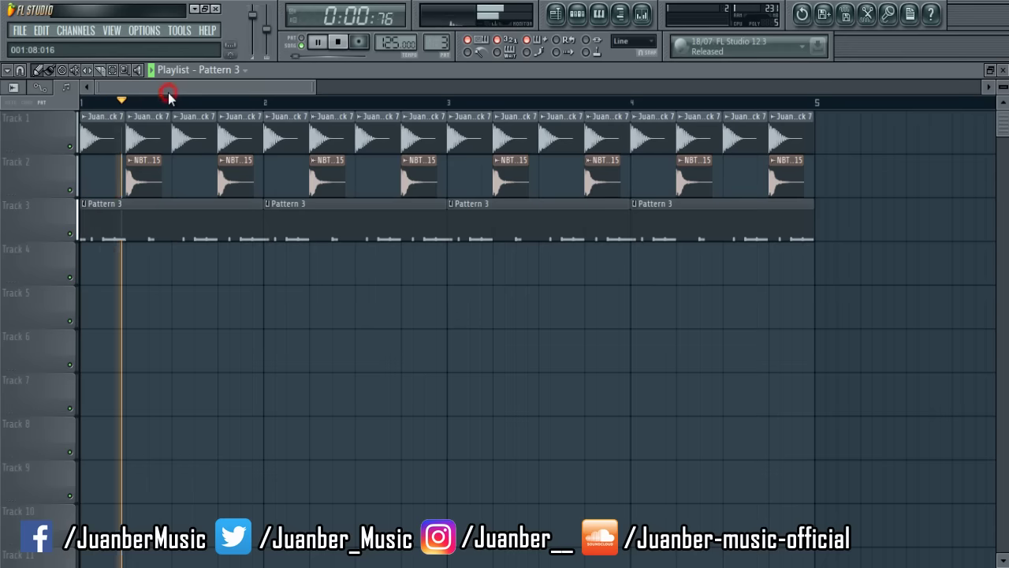
# Reopen the mixer and raise the volumes of inserts 4 and 5 a little further during playback.
pyautogui.click(111, 30)
pyautogui.click(120, 117)
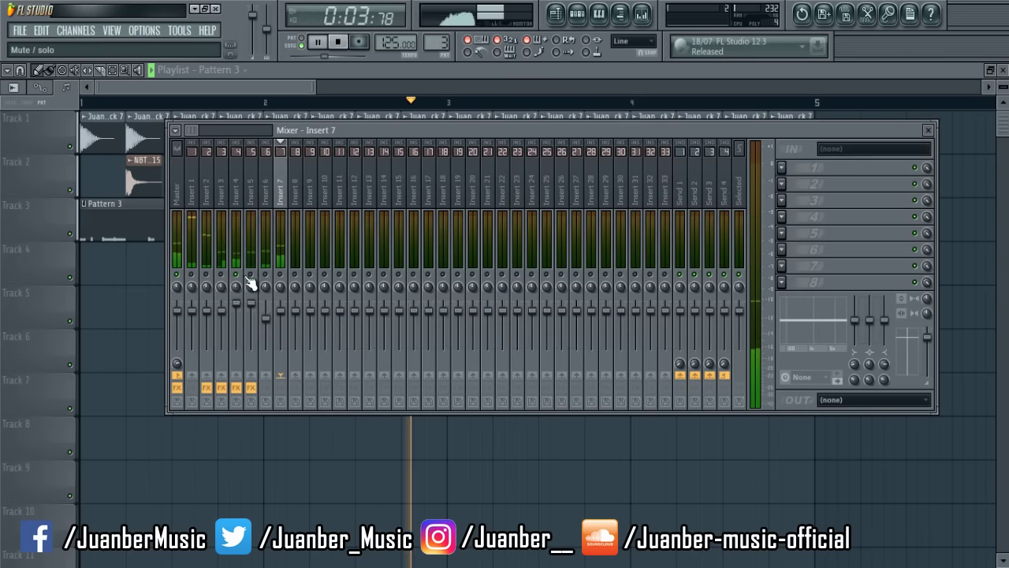
pyautogui.click(236, 186)
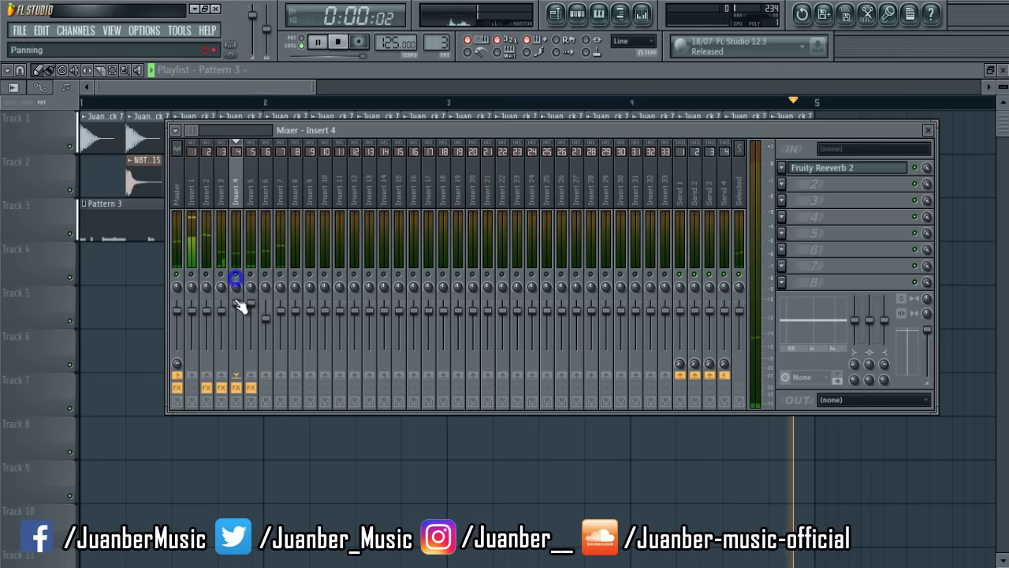
pyautogui.click(252, 174)
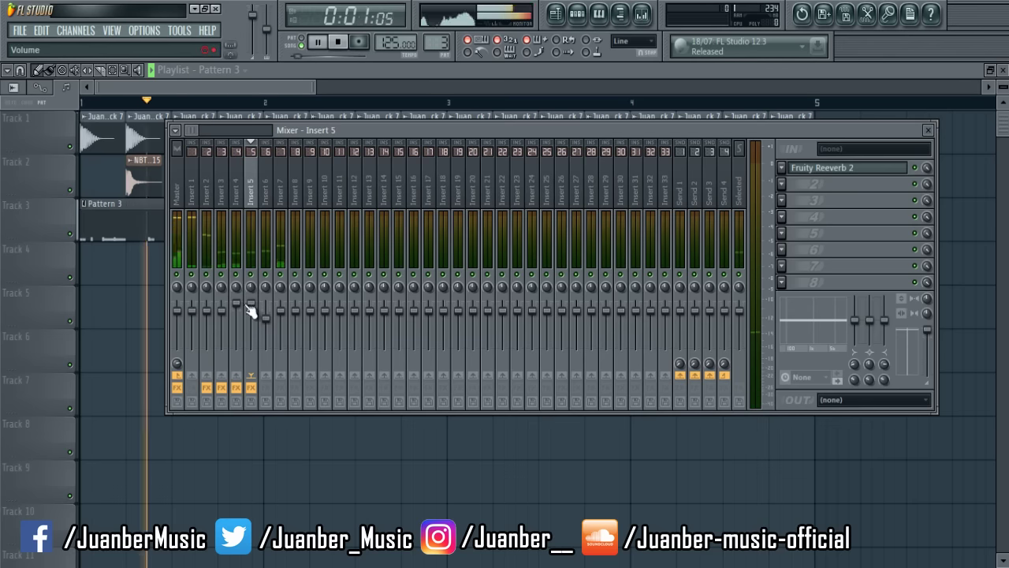
pyautogui.moveTo(237, 303); pyautogui.dragTo(252, 301)
pyautogui.press('space')
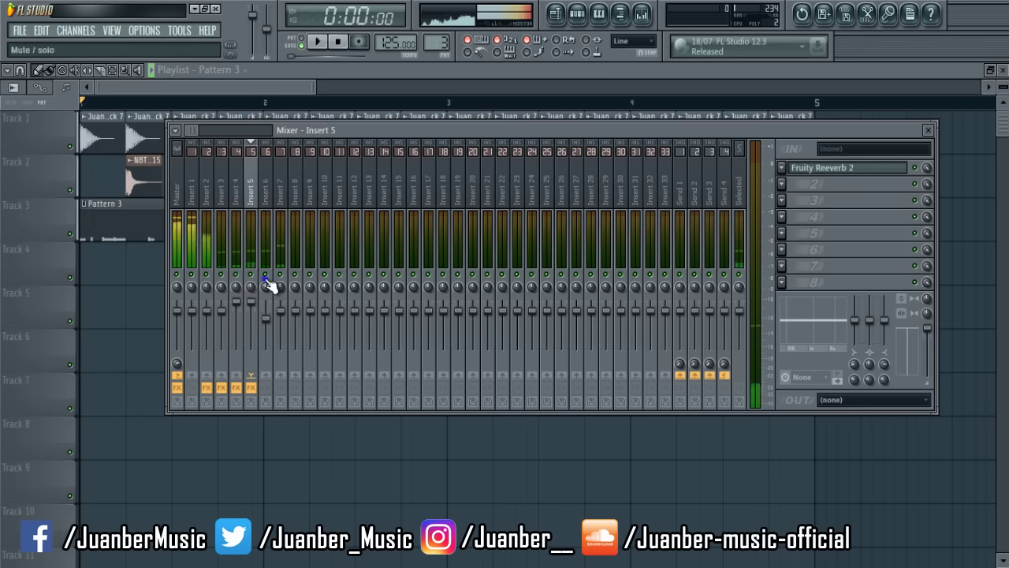
# Audition inserts 6 and 7 during playback and lower the volume of insert 7.
pyautogui.press('space')
pyautogui.rightClick(266, 275)
pyautogui.rightClick(280, 274)
pyautogui.click(280, 197)
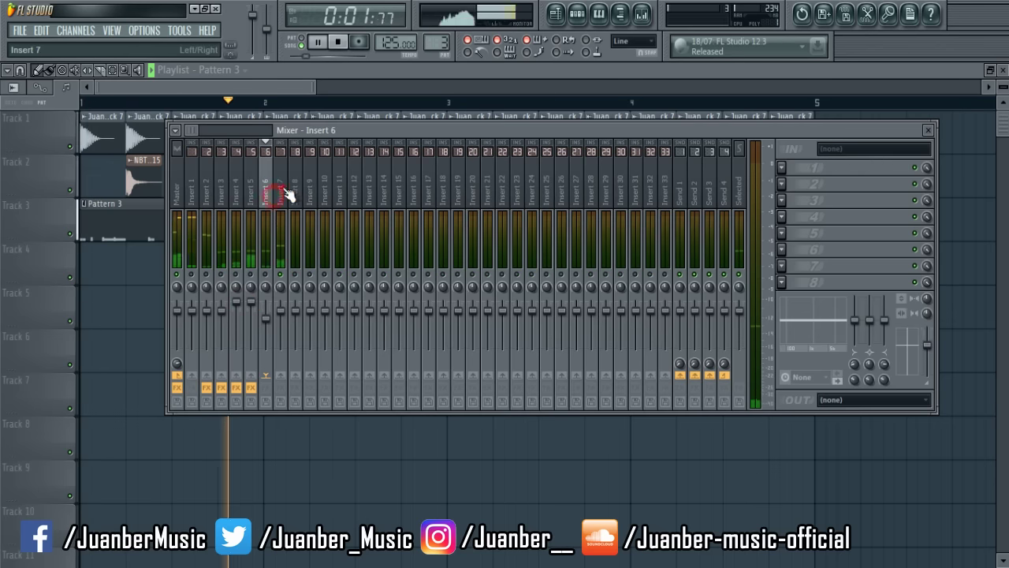
pyautogui.moveTo(281, 310); pyautogui.dragTo(281, 319)
# Add Fruity Reeverb 2 to mixer insert 7, lower its wet level and close the plug-in window.
pyautogui.click(785, 158)
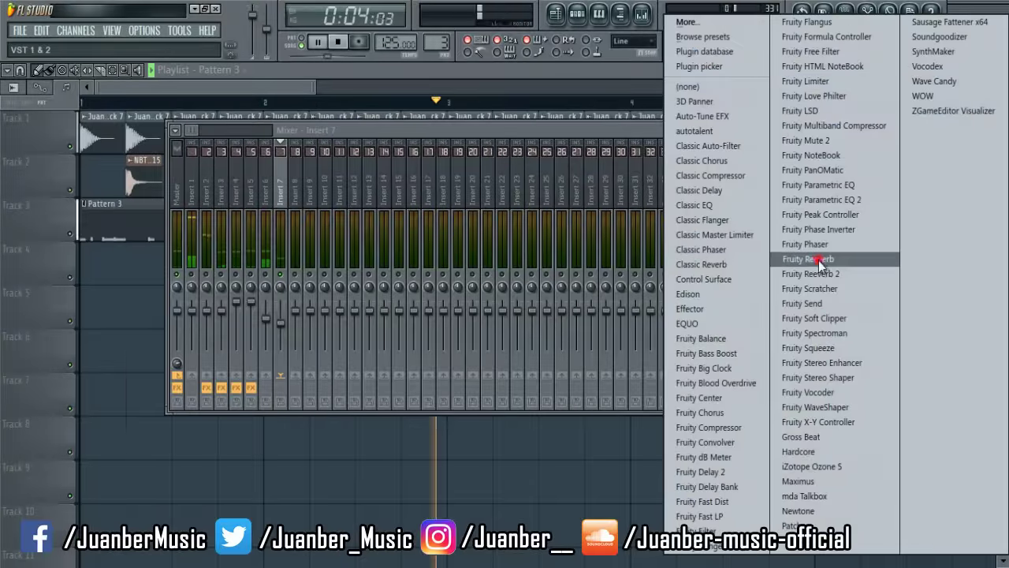
pyautogui.click(819, 274)
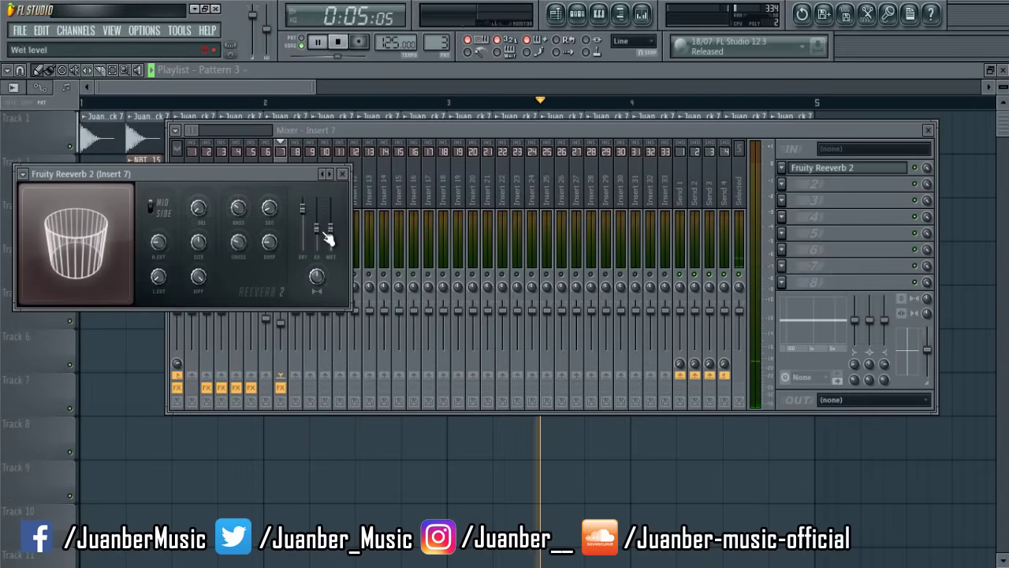
pyautogui.moveTo(326, 231); pyautogui.dragTo(325, 256)
pyautogui.click(269, 208)
pyautogui.click(342, 173)
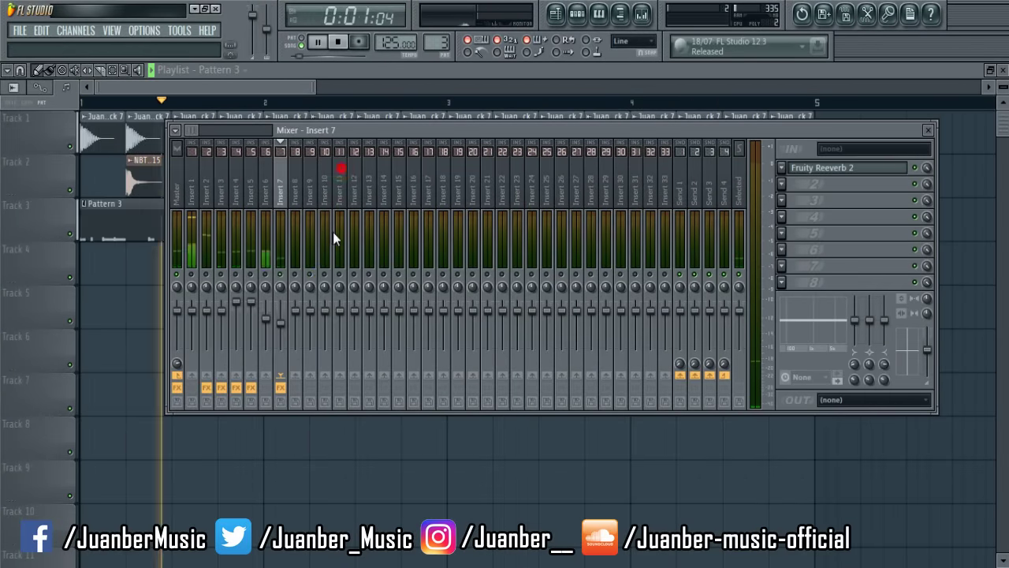
# Audition insert 3 during playback and lower its volume.
pyautogui.click(202, 310)
pyautogui.press('space')
pyautogui.rightClick(221, 275)
pyautogui.press('space')
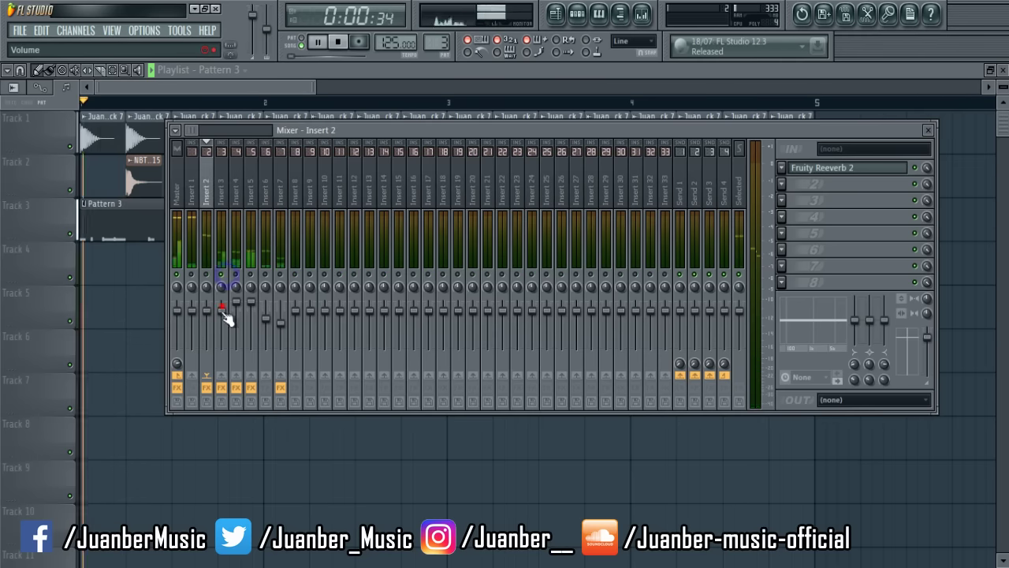
pyautogui.moveTo(221, 310); pyautogui.dragTo(221, 335)
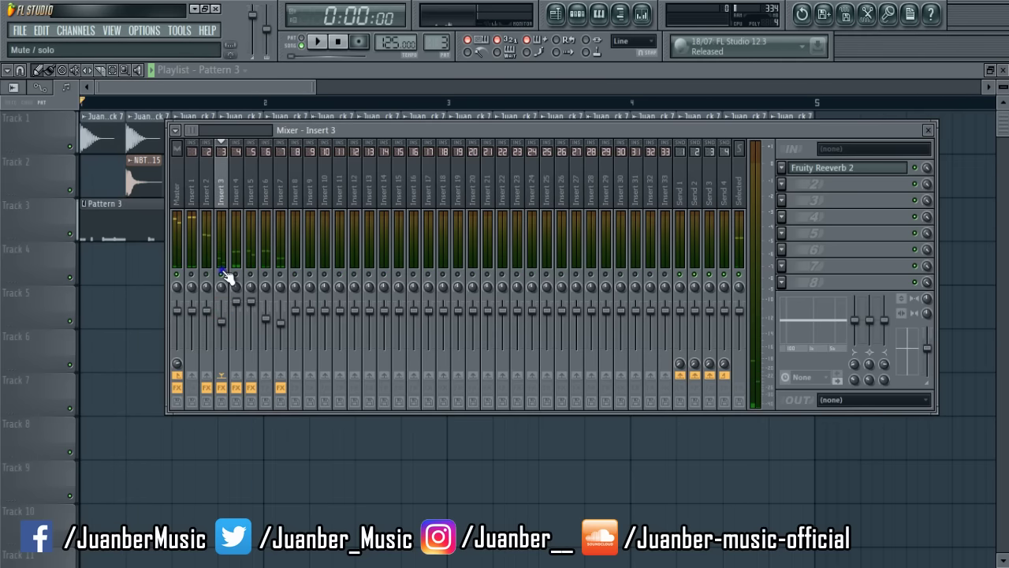
# Set insert 1's volume to 93% (-1.6 dB), close the mixer and play the arrangement from the start.
pyautogui.click(191, 315)
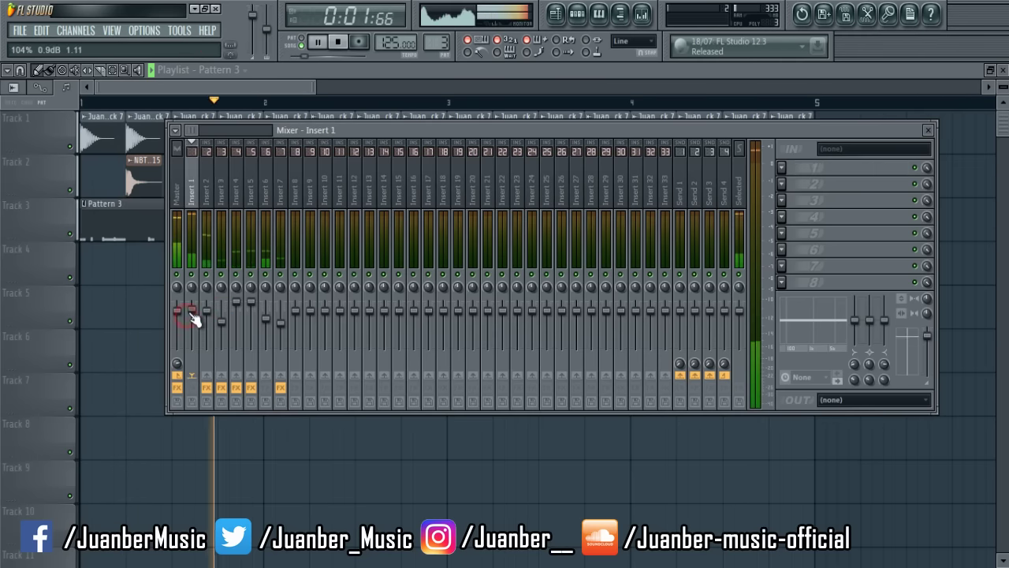
pyautogui.moveTo(192, 315); pyautogui.dragTo(191, 316)
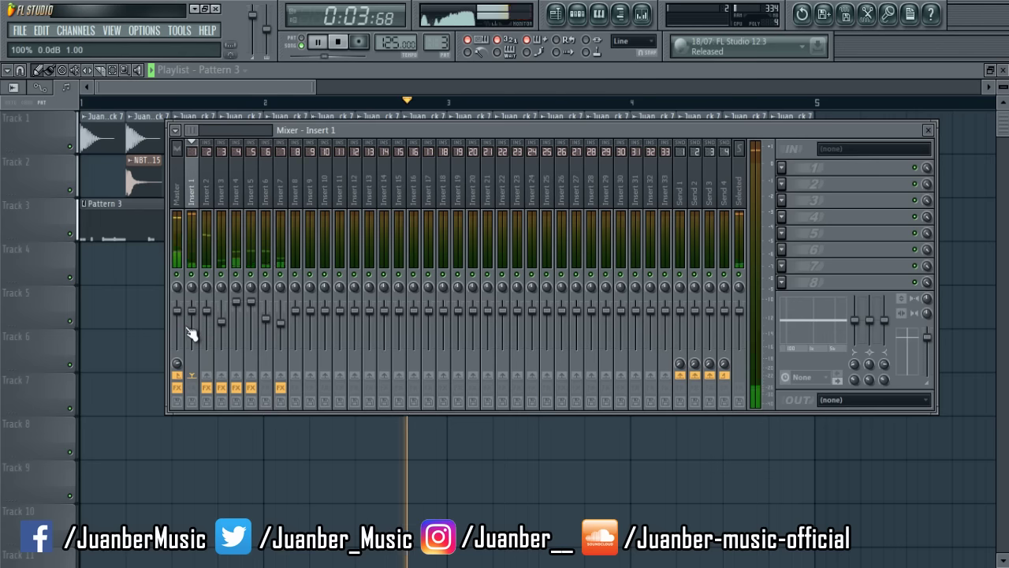
pyautogui.moveTo(191, 312); pyautogui.dragTo(198, 315)
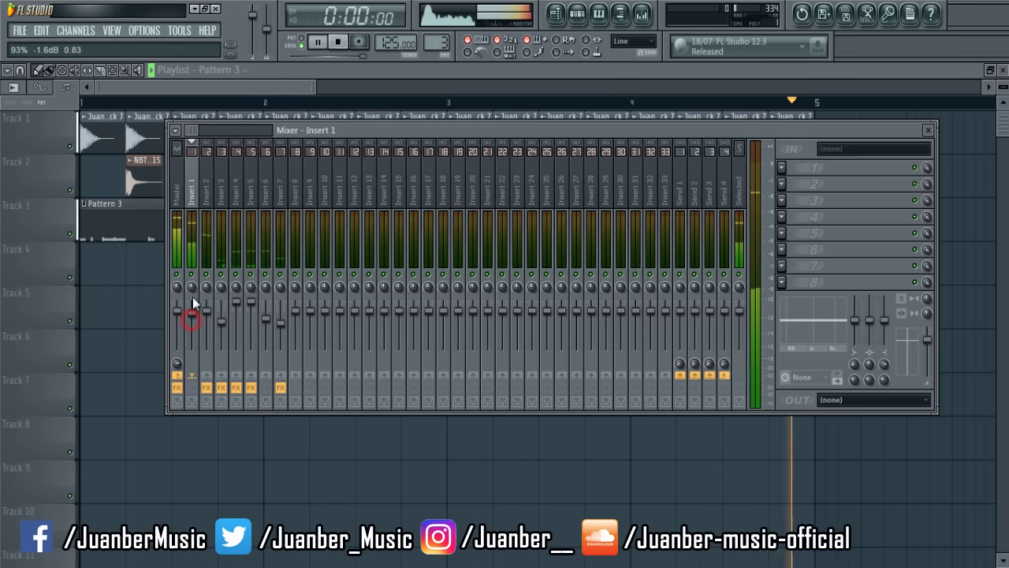
pyautogui.press('F9')
pyautogui.click(83, 100)
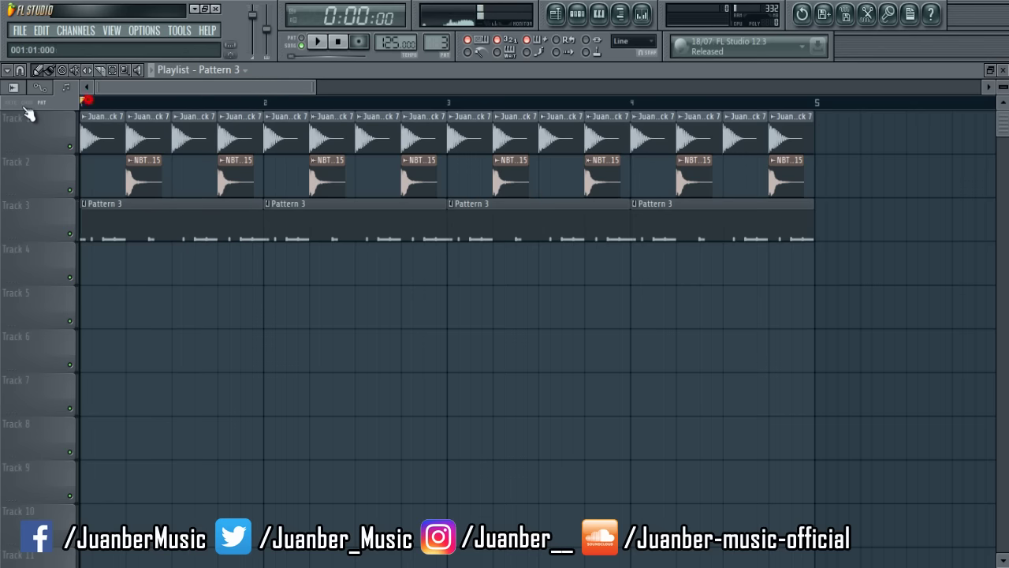
pyautogui.press('space')
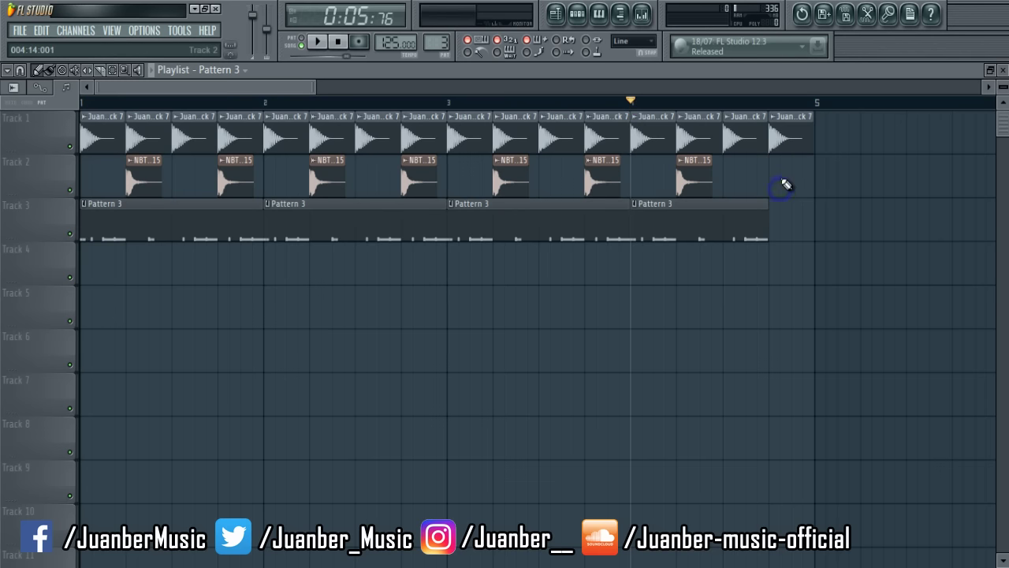
# Delete the last kick of bar 4 on Track 1 and place an NBT1 Clap 15 clip on Track 2's last beat.
pyautogui.rightClick(789, 140)
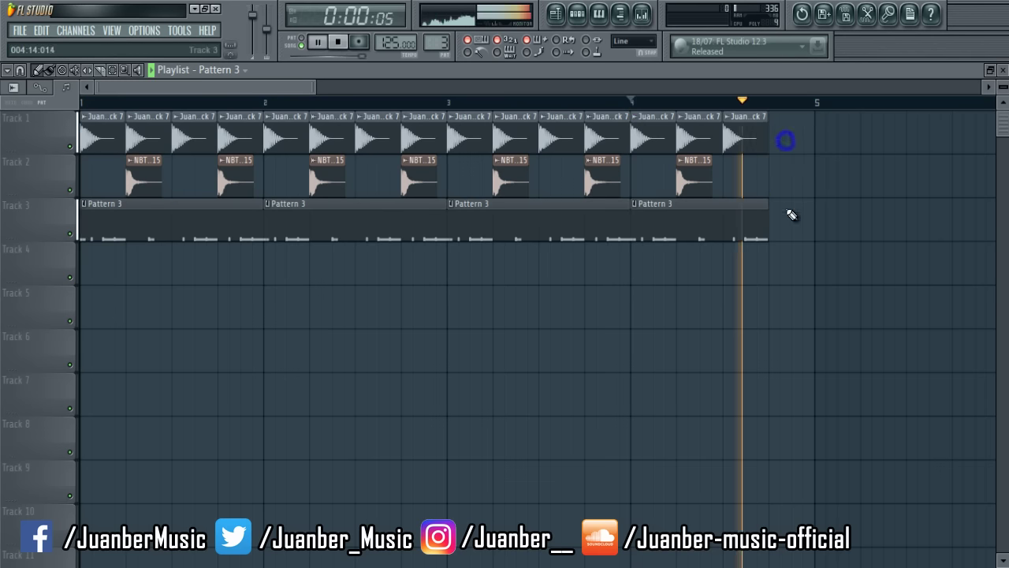
pyautogui.click(697, 187)
pyautogui.click(777, 183)
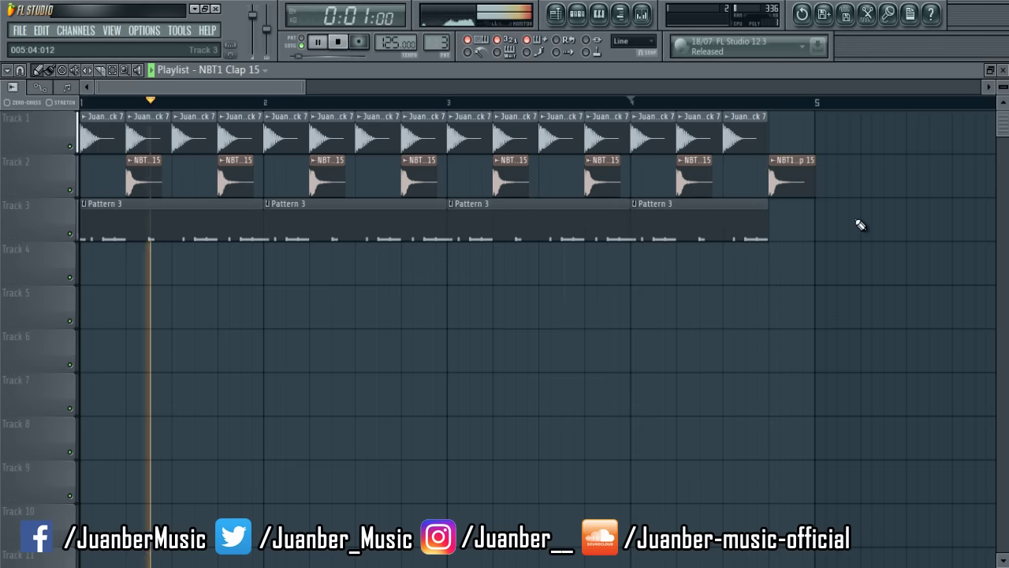
pyautogui.rightClick(667, 280)
pyautogui.press('space')
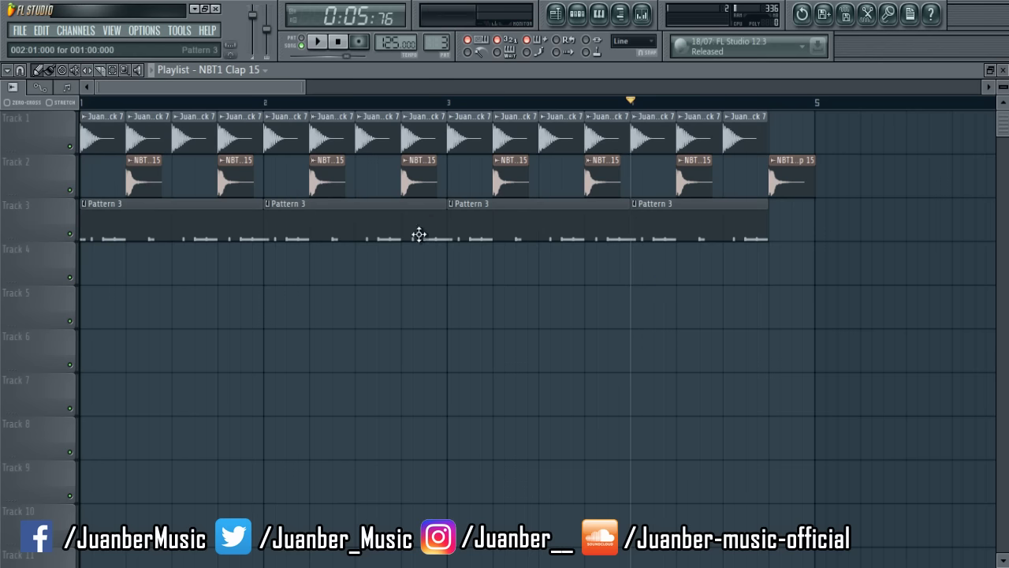
# Make the bar 2 clip of Pattern 3 unique and open the new pattern's percussion notes for editing.
pyautogui.rightClick(268, 205)
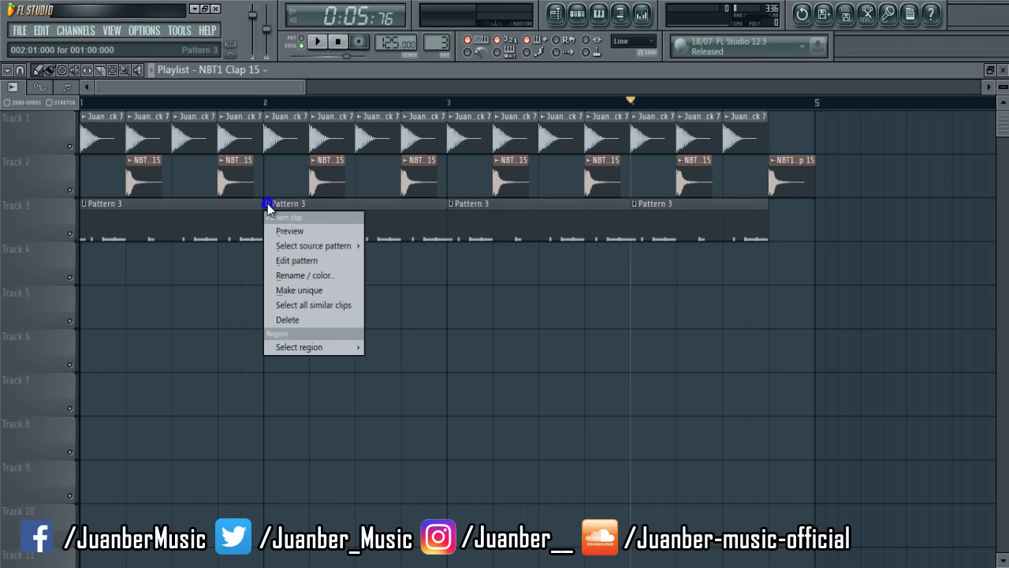
pyautogui.click(312, 290)
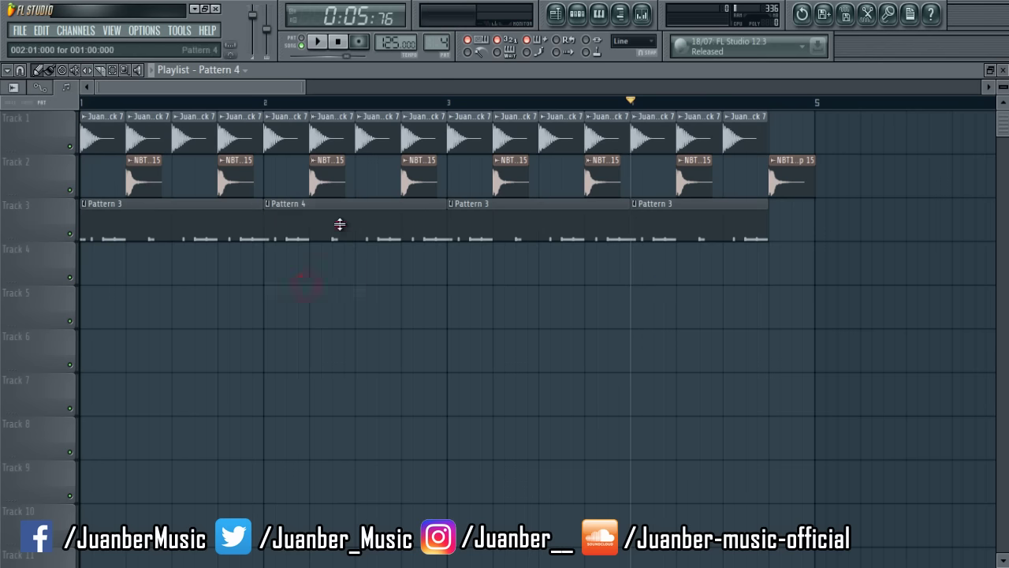
pyautogui.doubleClick(340, 224)
pyautogui.moveTo(209, 84); pyautogui.dragTo(946, 86)
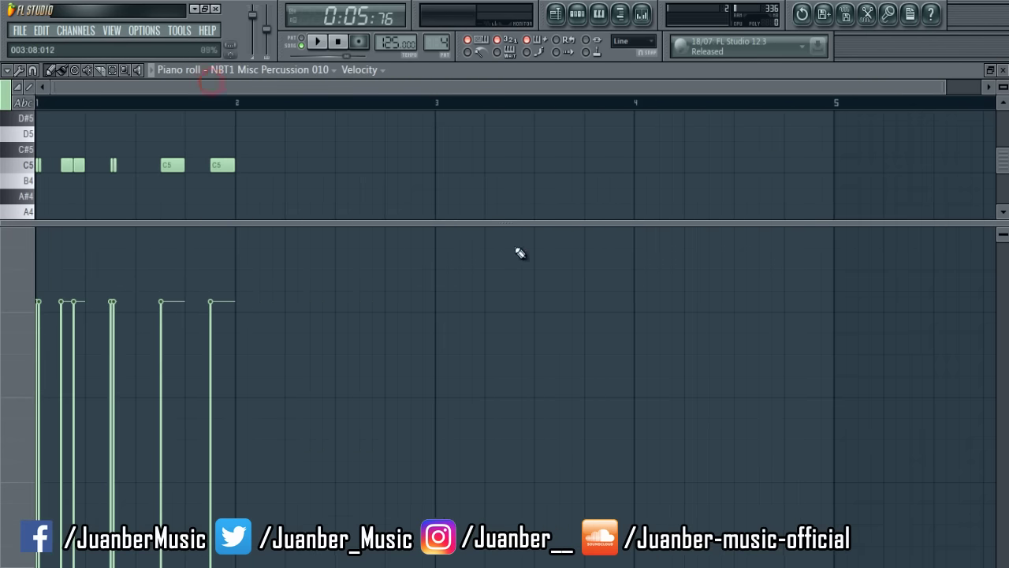
# Remove the final shaker step and the final closed hat 002 step from Pattern 4 in the channel rack.
pyautogui.click(1002, 69)
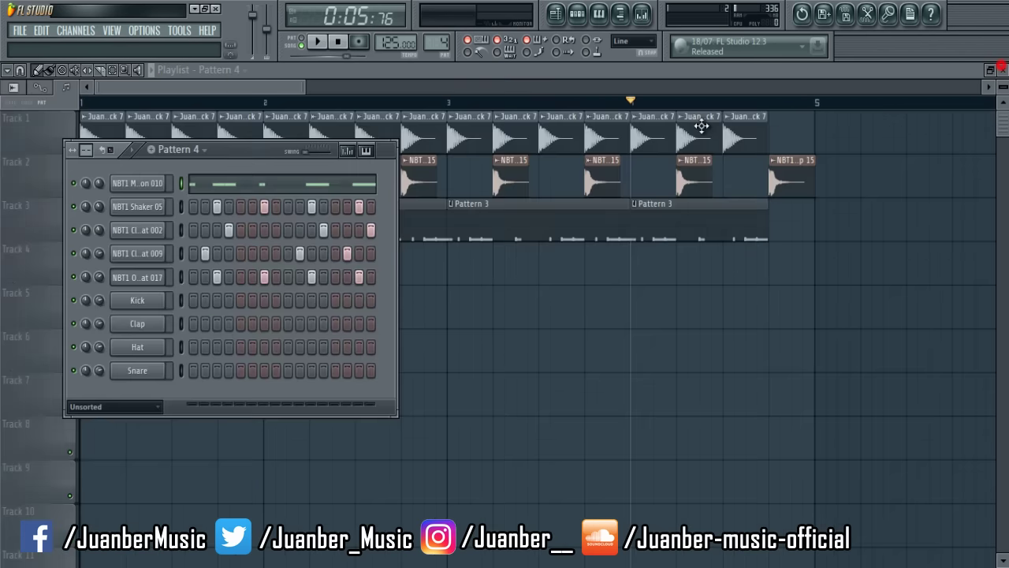
pyautogui.click(360, 203)
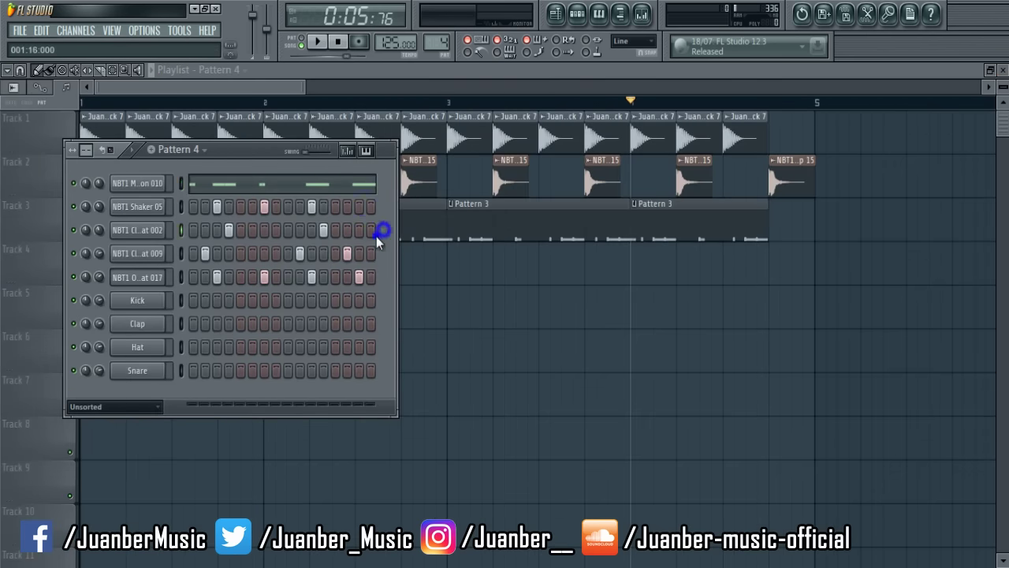
# Open Pattern 4's NBT1 Misc Percussion 010 notes, start playback, shorten the last C5 note and try out extra short notes after it.
pyautogui.click(347, 183)
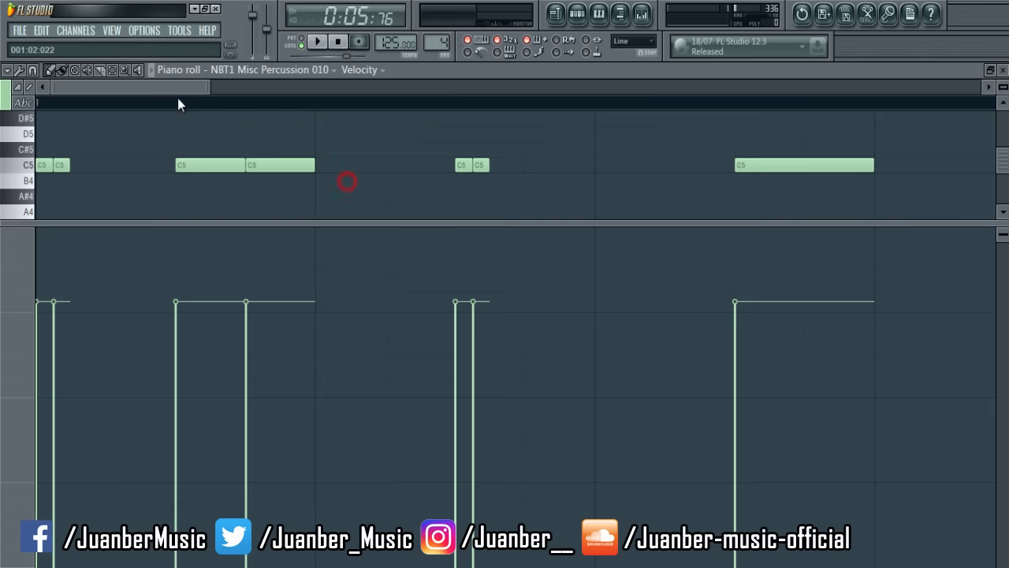
pyautogui.moveTo(212, 83); pyautogui.dragTo(289, 83)
pyautogui.moveTo(158, 86); pyautogui.dragTo(49, 87)
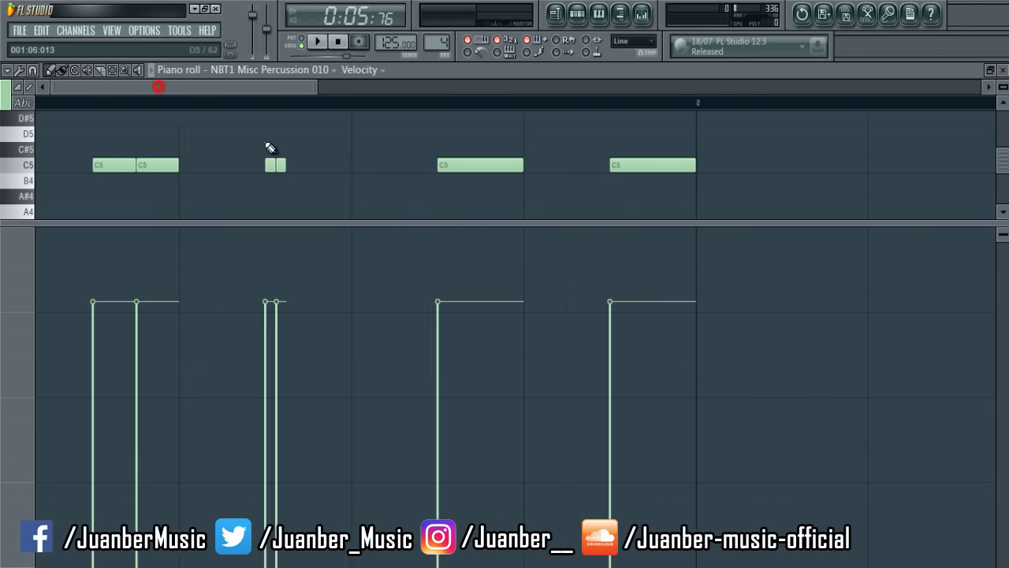
pyautogui.moveTo(317, 92); pyautogui.dragTo(729, 71)
pyautogui.press('space')
pyautogui.moveTo(286, 169); pyautogui.dragTo(253, 169)
pyautogui.moveTo(263, 165)
pyautogui.mouseDown()
pyautogui.moveTo(248, 165)
pyautogui.moveTo(295, 166)
pyautogui.mouseUp()
pyautogui.click(257, 155)
pyautogui.rightClick(262, 155)
# Set the snap to 1/3 step and replace the ending with six short, evenly spaced C5 notes over the bar's last two beats.
pyautogui.click(629, 44)
pyautogui.click(636, 137)
pyautogui.rightClick(289, 165)
pyautogui.rightClick(272, 165)
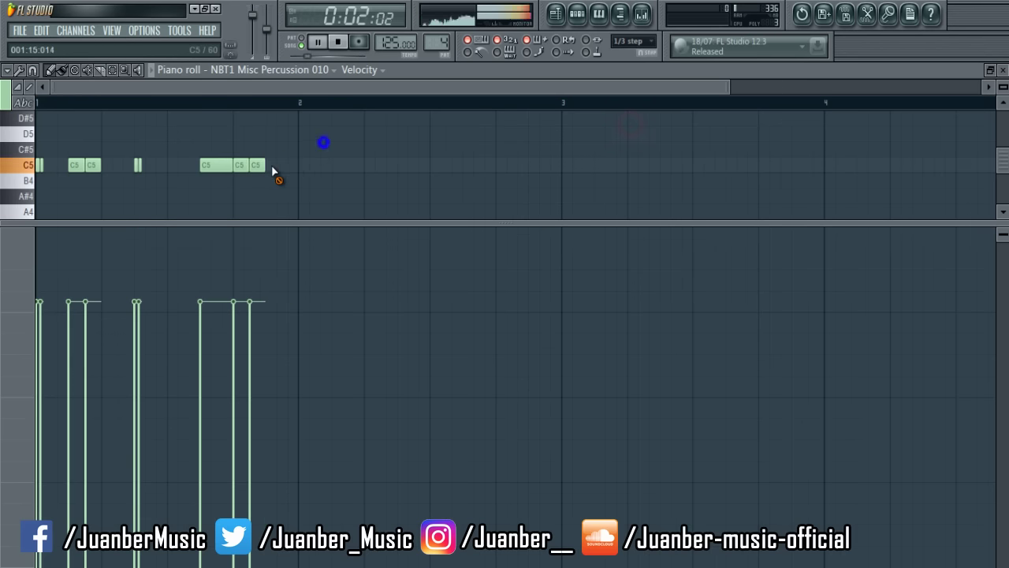
pyautogui.rightClick(256, 164)
pyautogui.rightClick(241, 167)
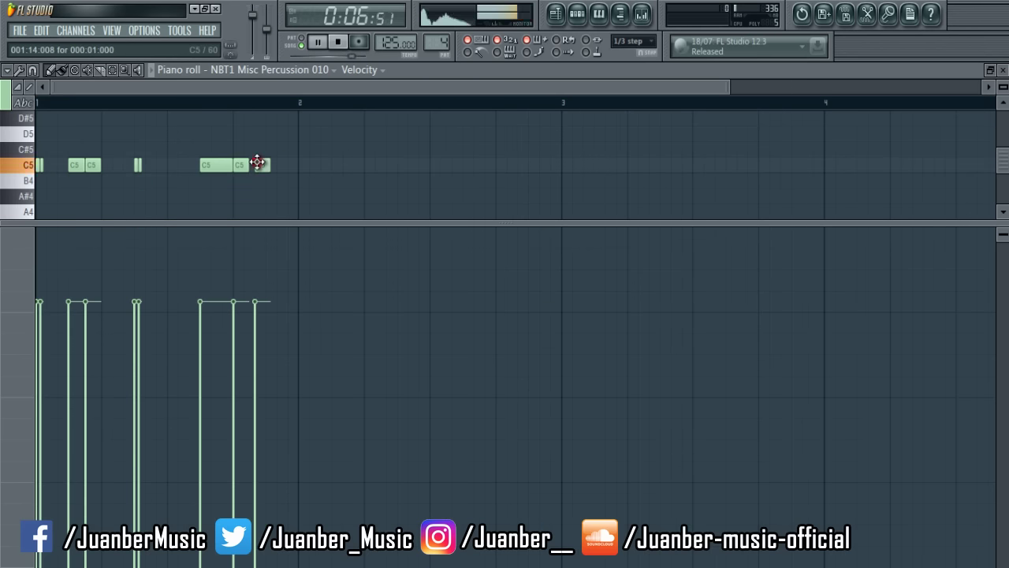
pyautogui.click(188, 165)
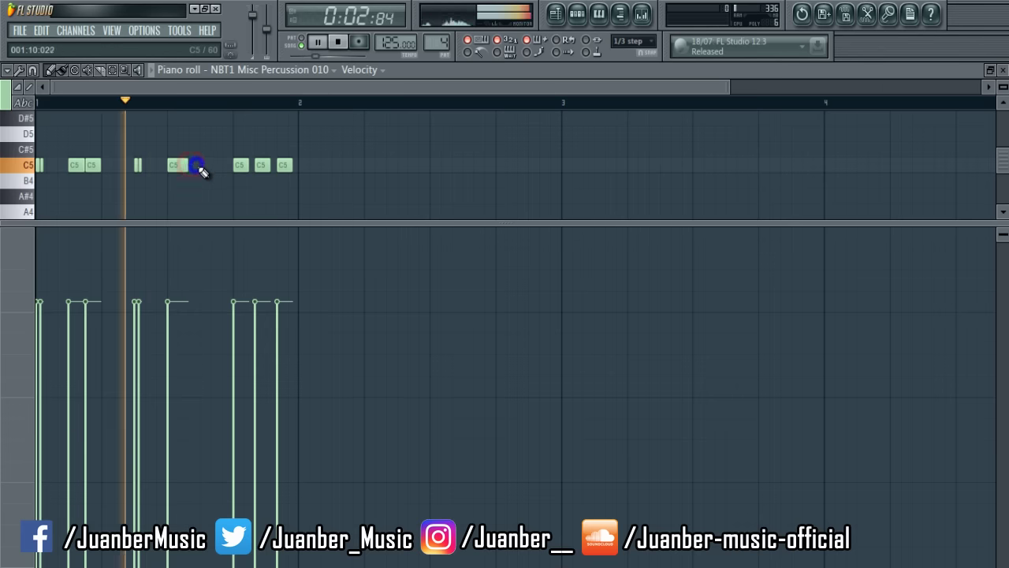
pyautogui.rightClick(189, 164)
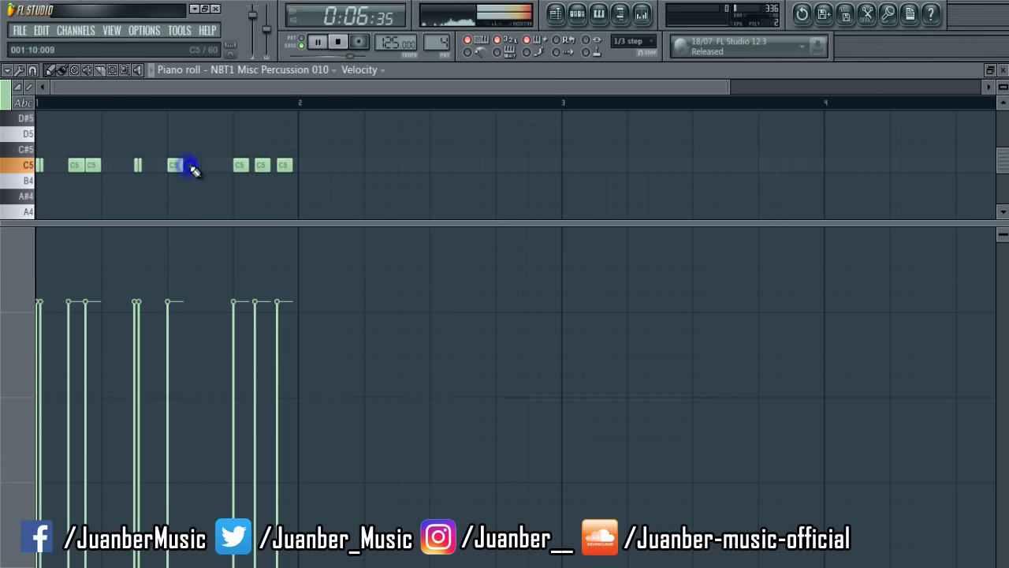
pyautogui.click(190, 165)
# Set the note pan of the percussion notes so the hits alternate between right and left.
pyautogui.click(8, 261)
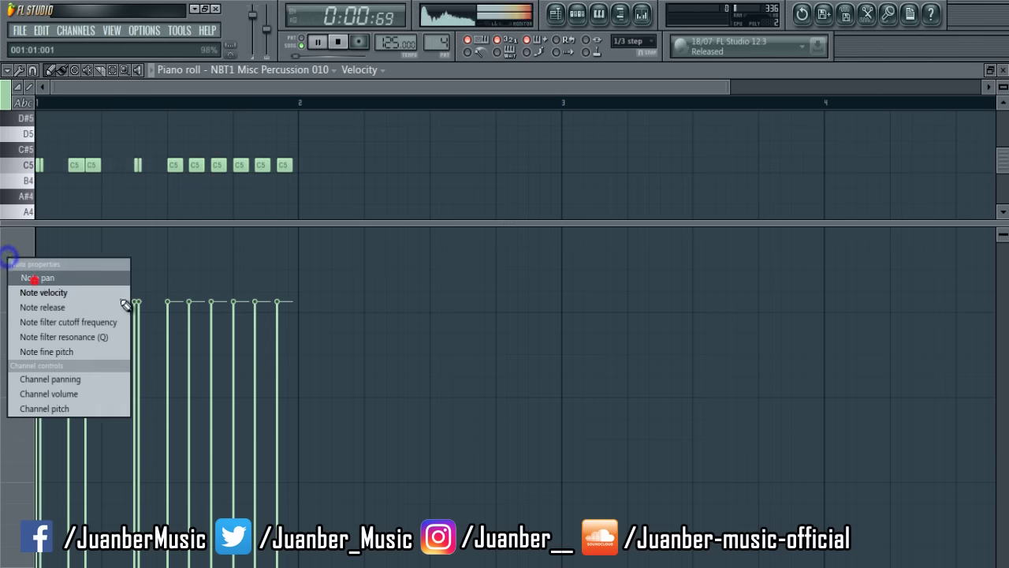
pyautogui.click(33, 280)
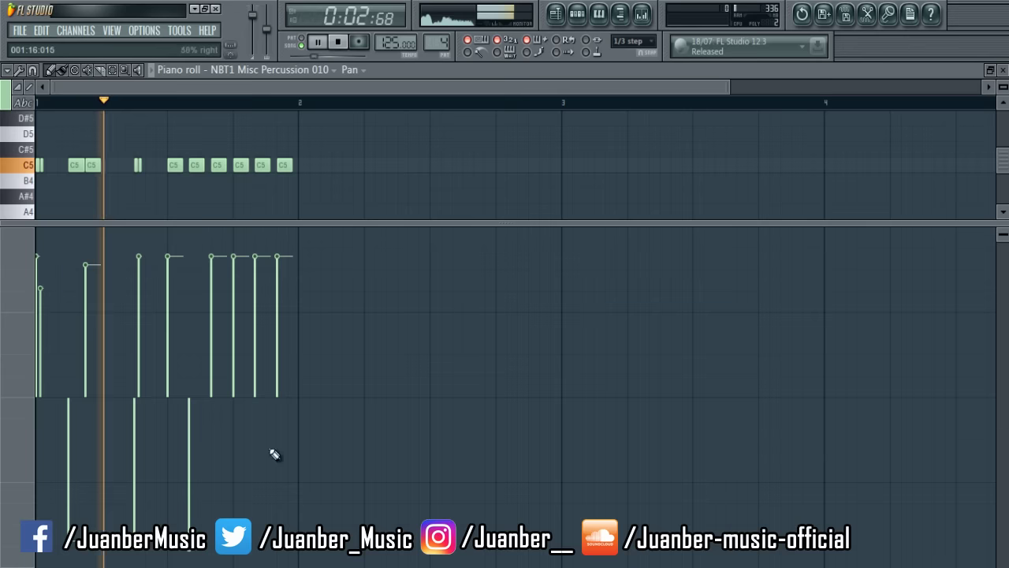
pyautogui.click(232, 493)
pyautogui.click(254, 304)
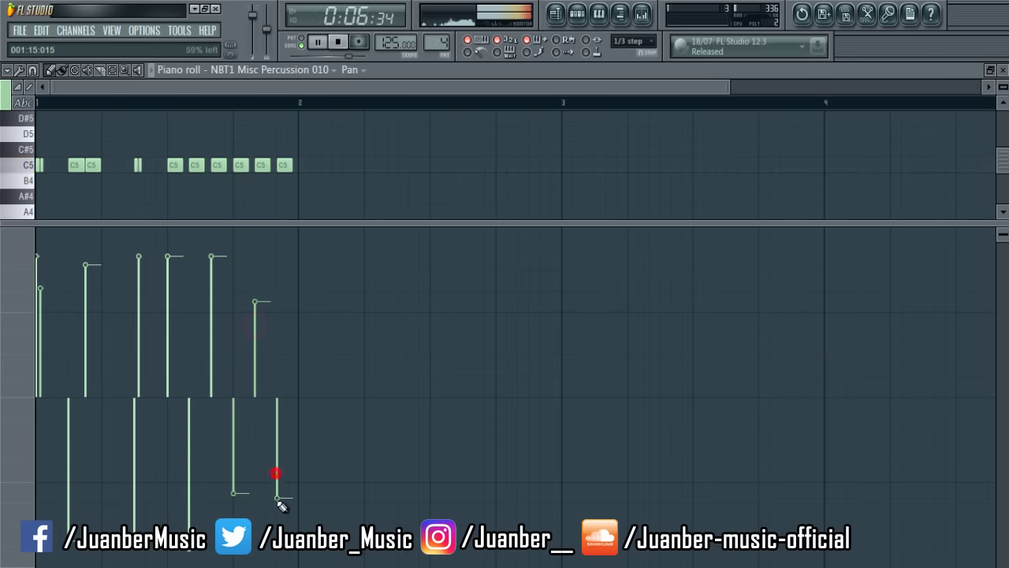
# Shape the note velocities of the last six percussion notes into a rising ramp toward the bar's end.
pyautogui.click(31, 251)
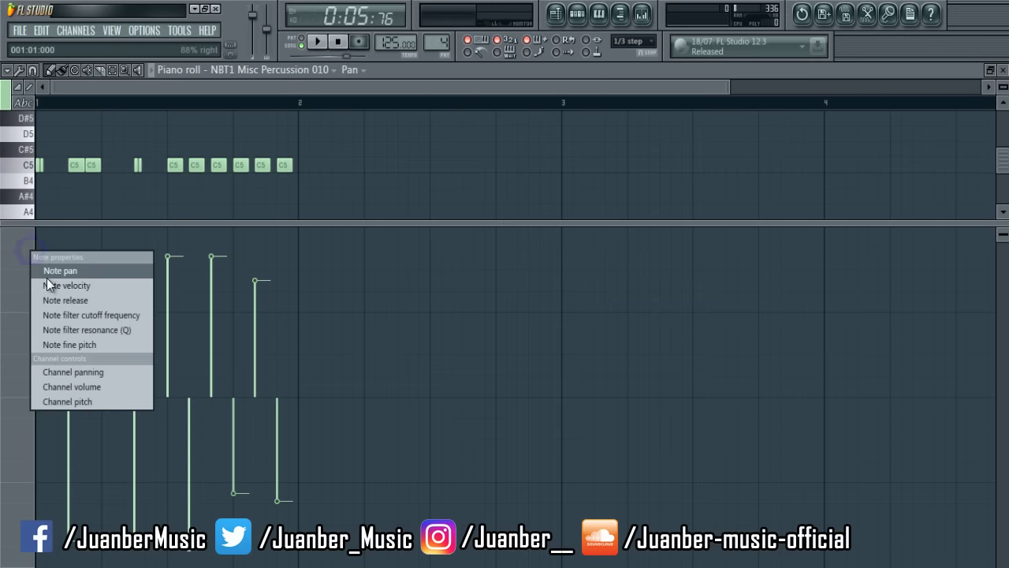
pyautogui.click(67, 285)
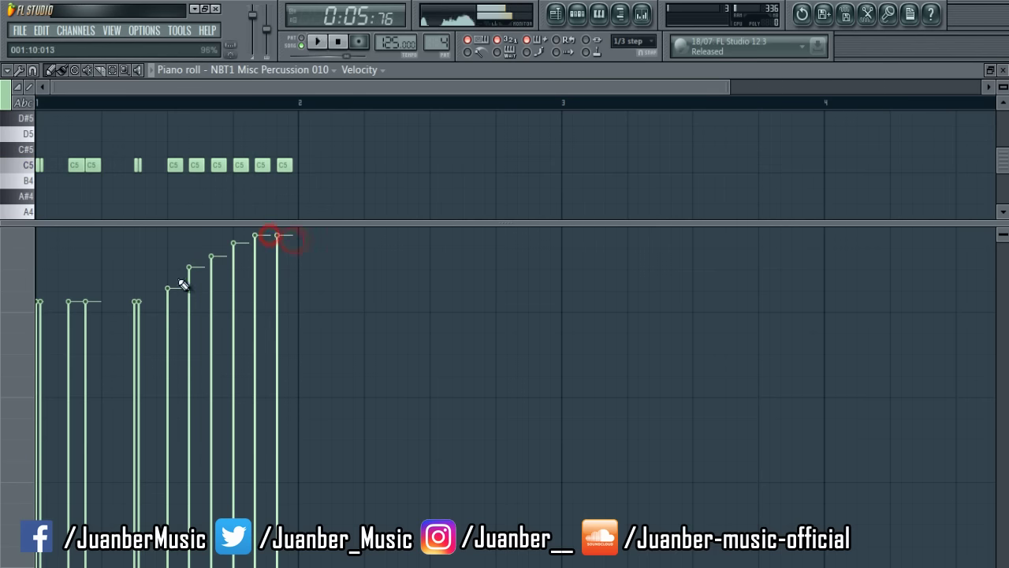
# Return to the playlist and play the whole arrangement from the start of bar 1.
pyautogui.click(111, 32)
pyautogui.click(108, 56)
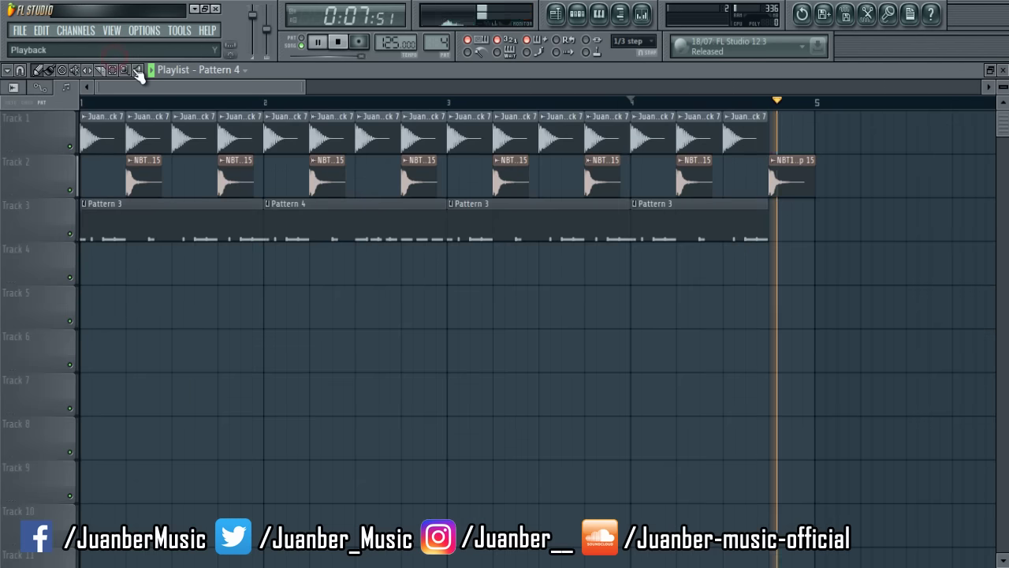
pyautogui.press('space')
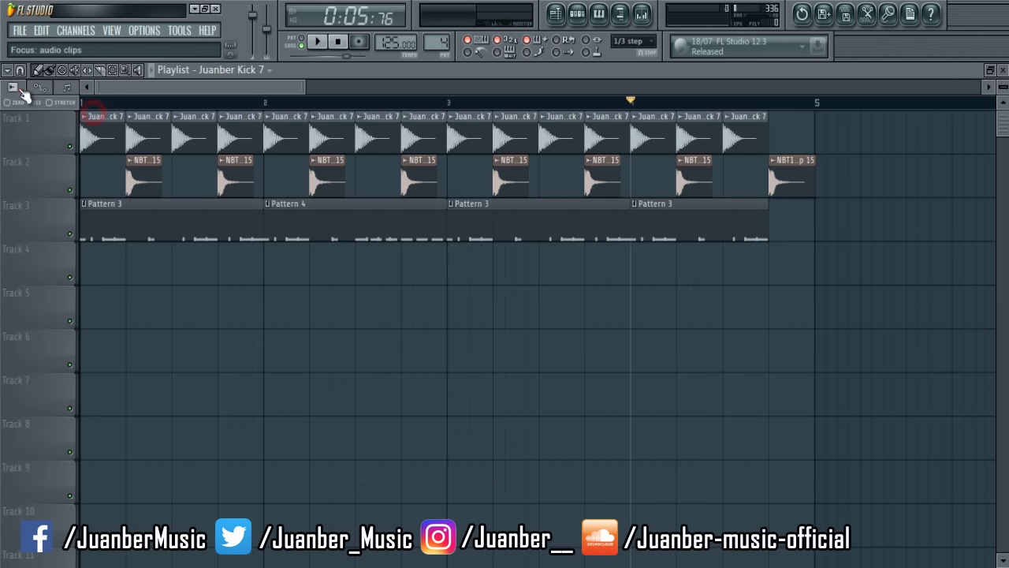
pyautogui.click(88, 101)
pyautogui.press('space')
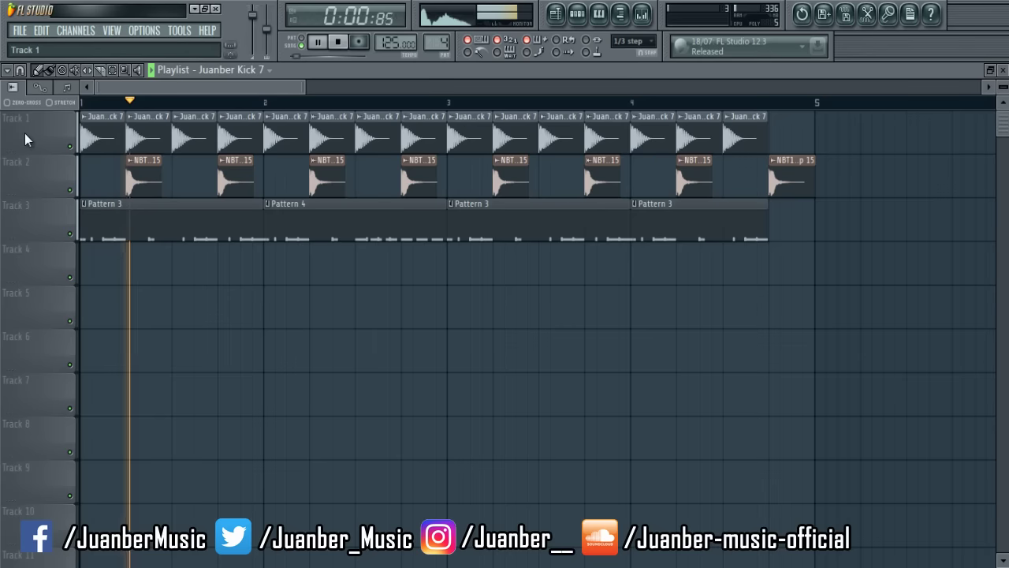